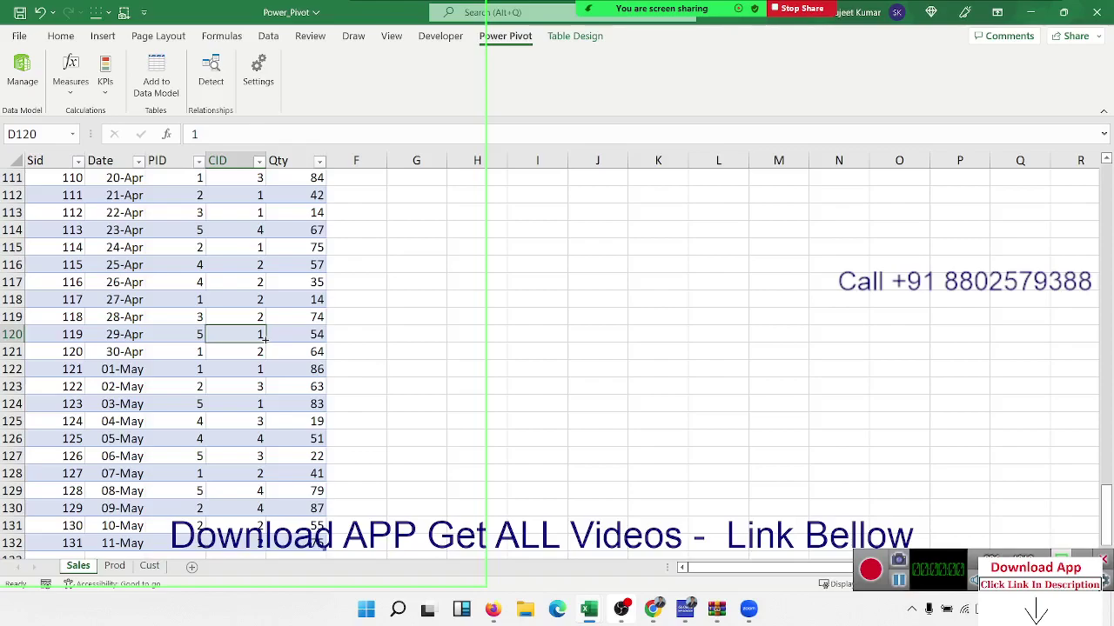
Review the Sales table's dates and its PID, CID and Qty values.
{"action": "scroll", "coordinate": [178, 353], "scroll_direction": "up", "scroll_amount": 17}
{"action": "scroll", "coordinate": [301, 284], "scroll_direction": "up", "scroll_amount": 13}
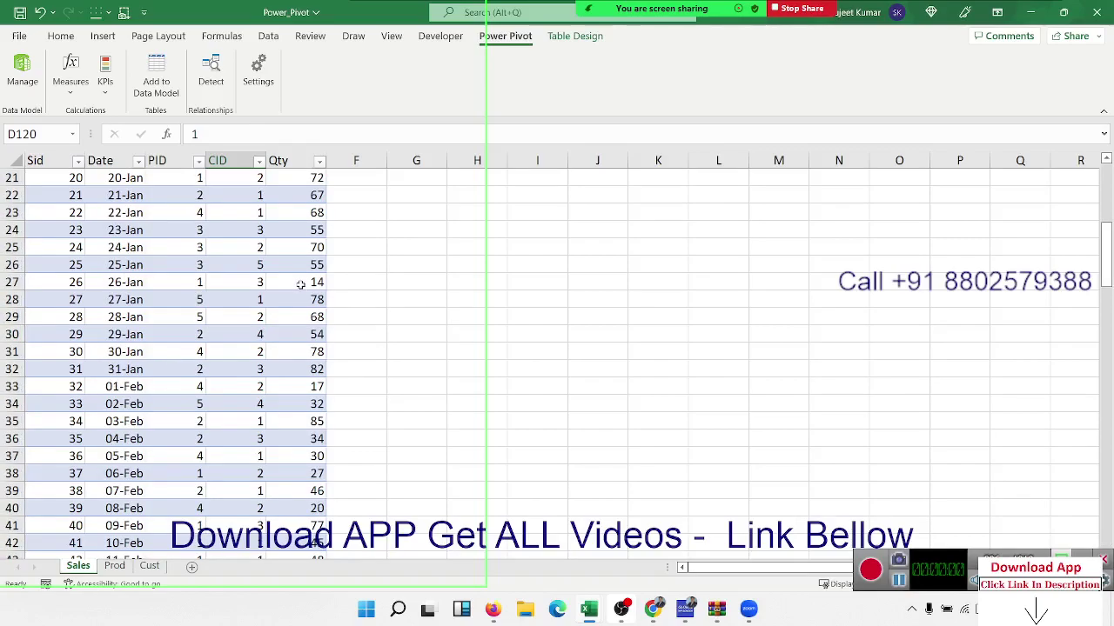
{"action": "left_click", "coordinate": [301, 284]}
{"action": "left_click", "coordinate": [375, 259]}
{"action": "key", "text": "ctrl+Up"}
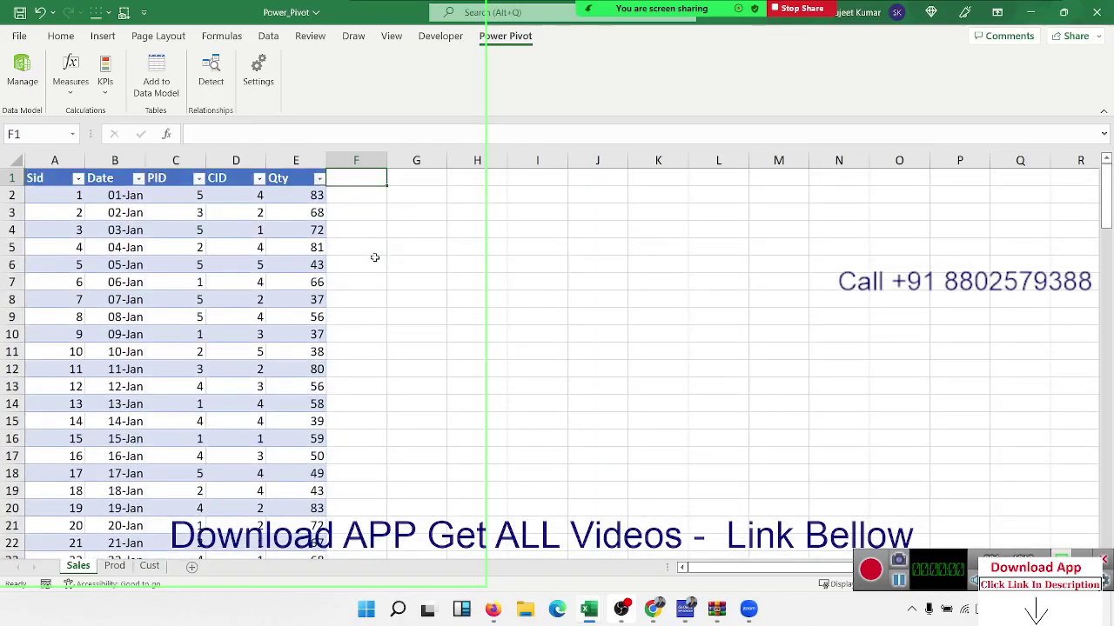
{"action": "left_click", "coordinate": [137, 213]}
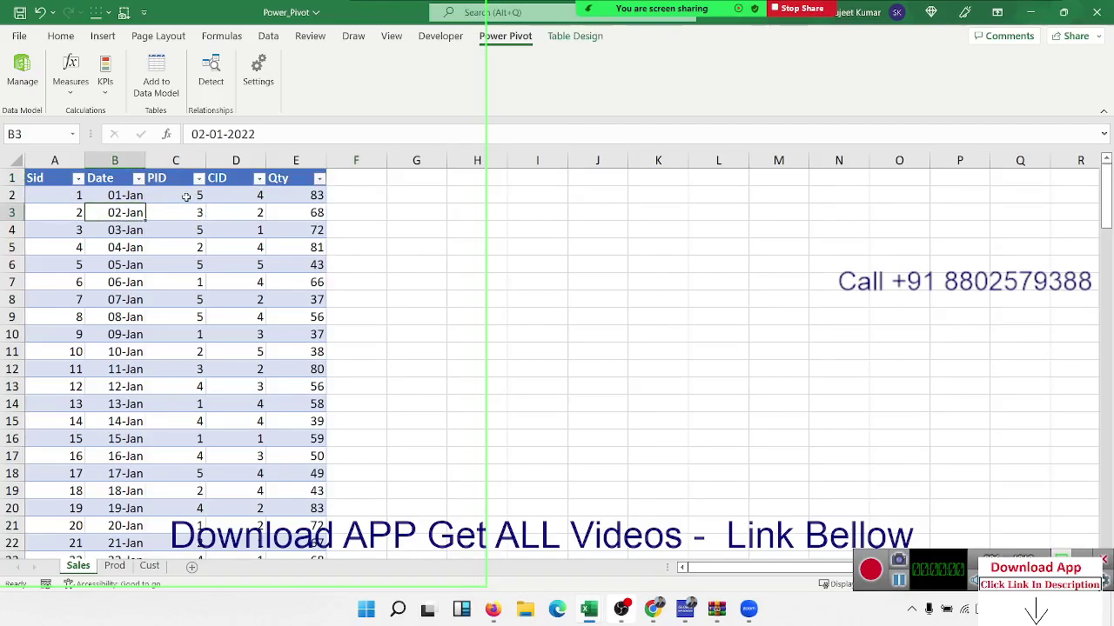
{"action": "left_click_drag", "start_coordinate": [187, 196], "coordinate": [183, 335]}
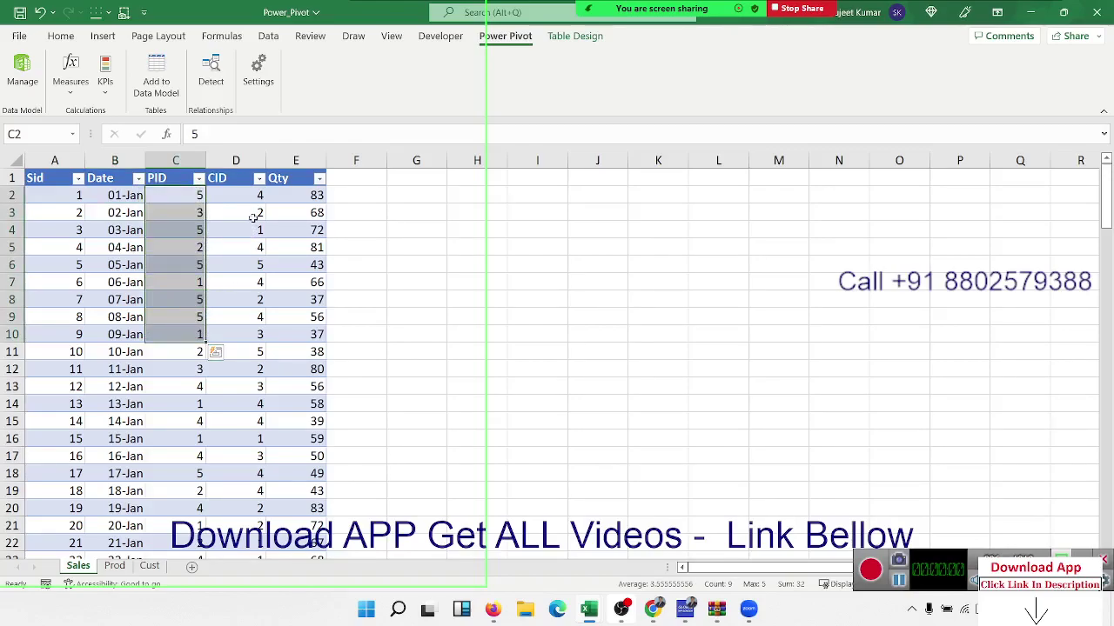
{"action": "left_click_drag", "start_coordinate": [254, 214], "coordinate": [258, 315]}
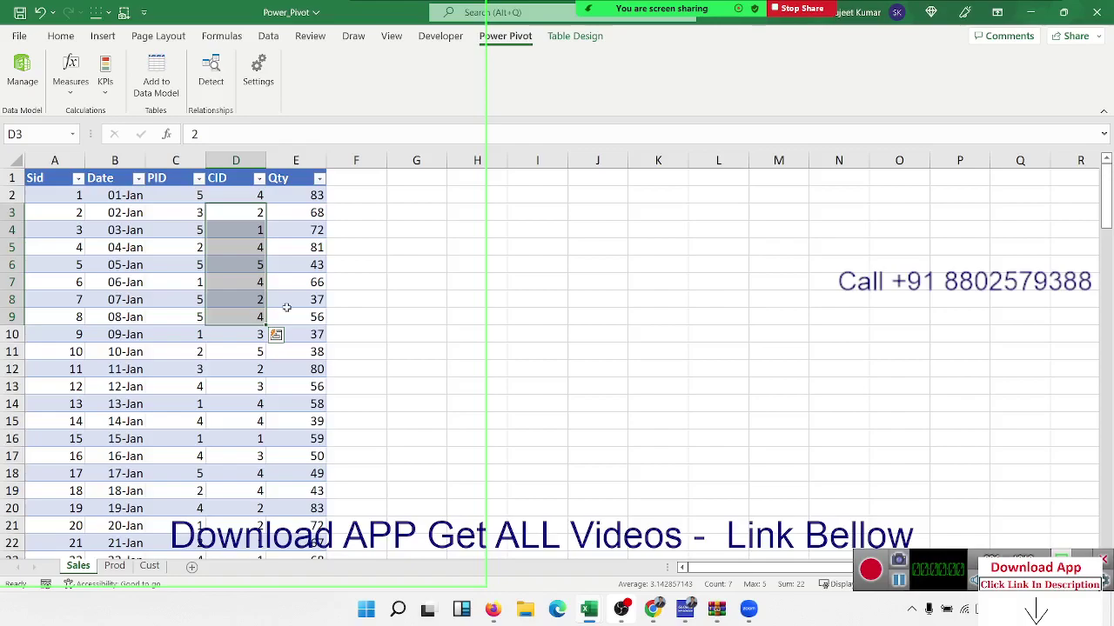
{"action": "left_click_drag", "start_coordinate": [315, 230], "coordinate": [312, 296]}
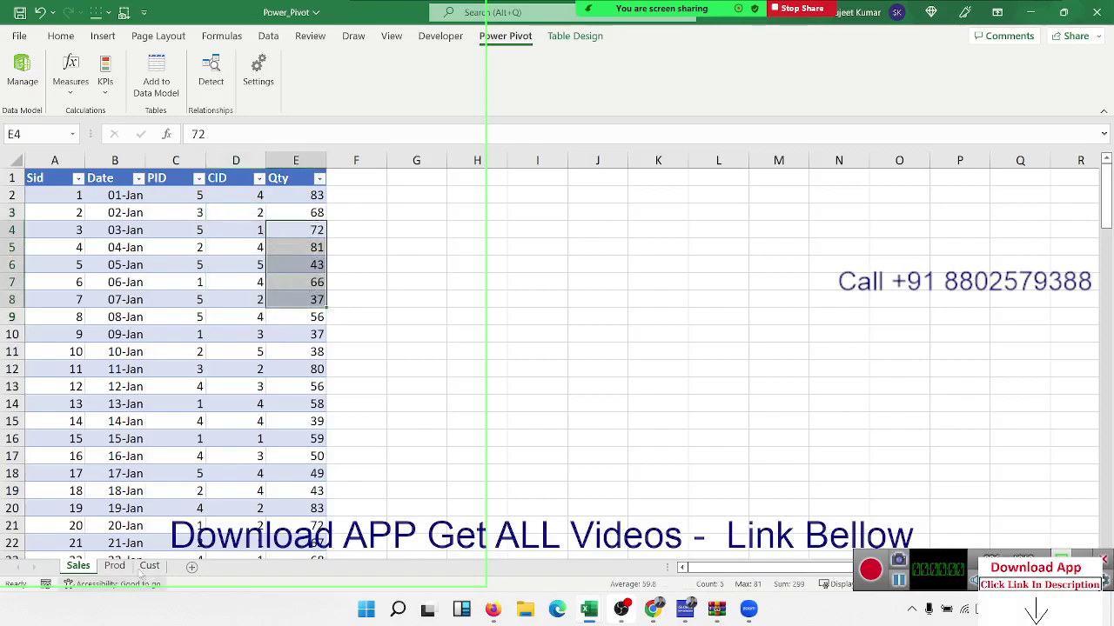
Browse the Prod and Cust sheets, then select cell C8 in the Sales table.
{"action": "left_click", "coordinate": [112, 566]}
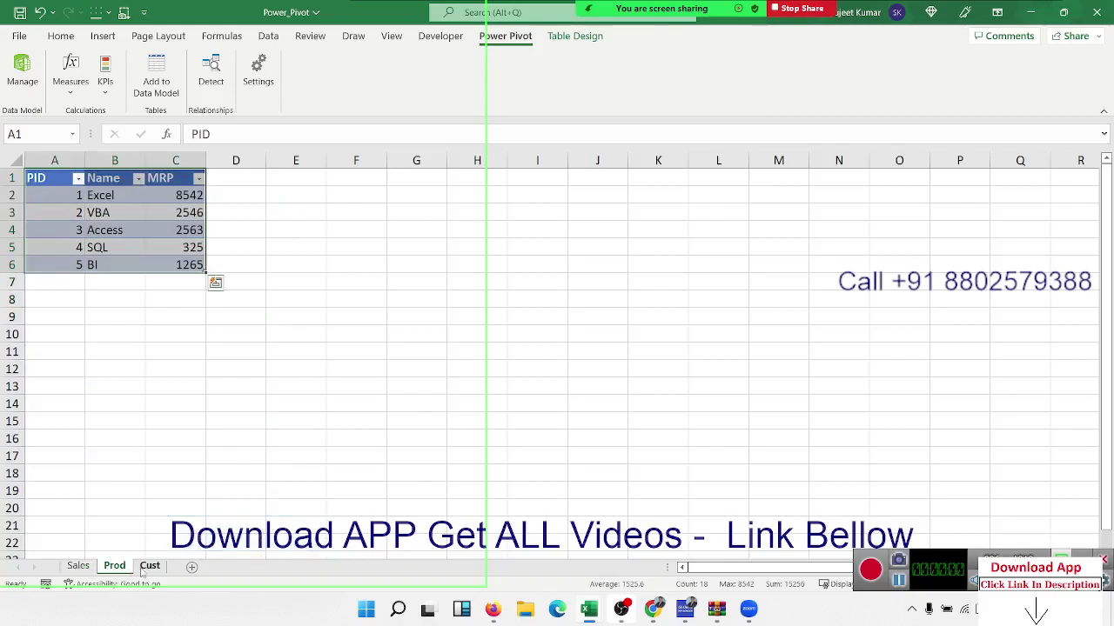
{"action": "left_click", "coordinate": [146, 567]}
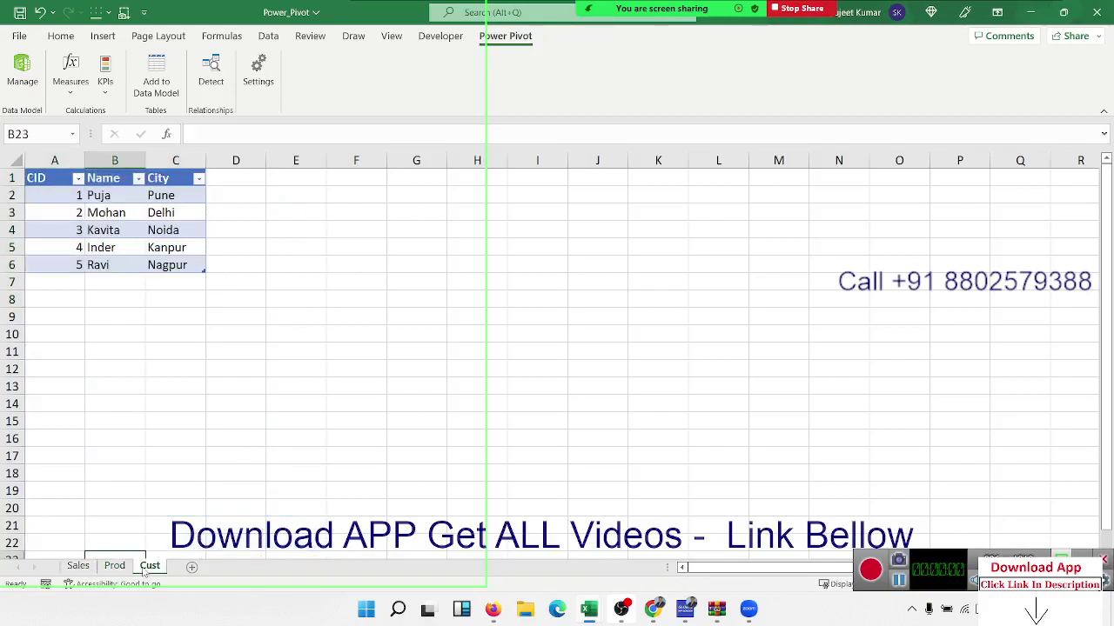
{"action": "left_click", "coordinate": [78, 566]}
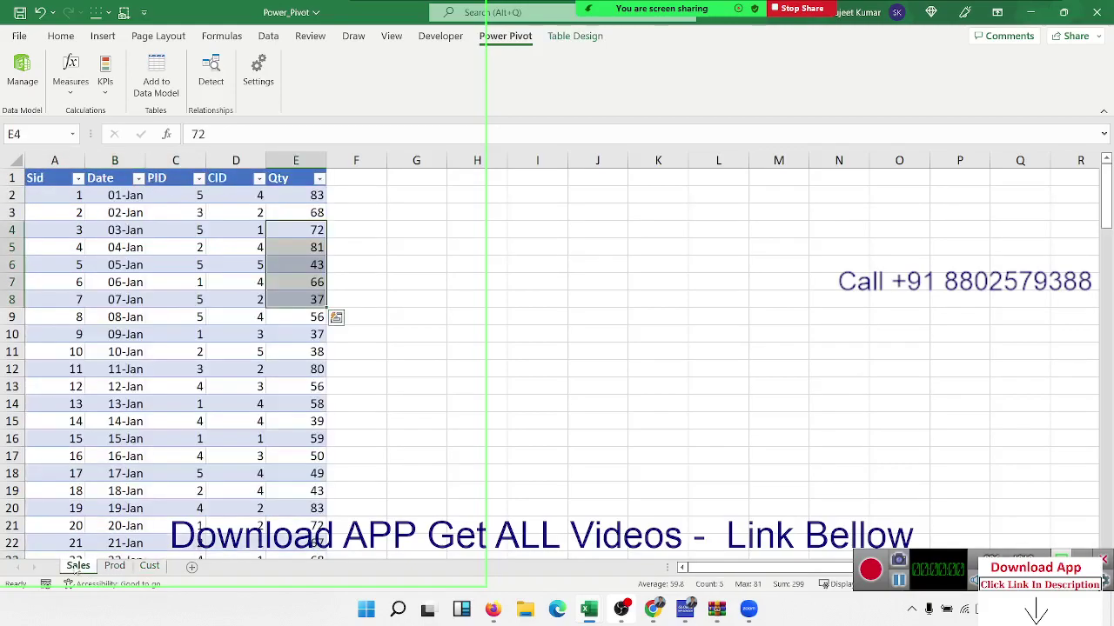
{"action": "left_click", "coordinate": [114, 566]}
{"action": "left_click", "coordinate": [77, 566]}
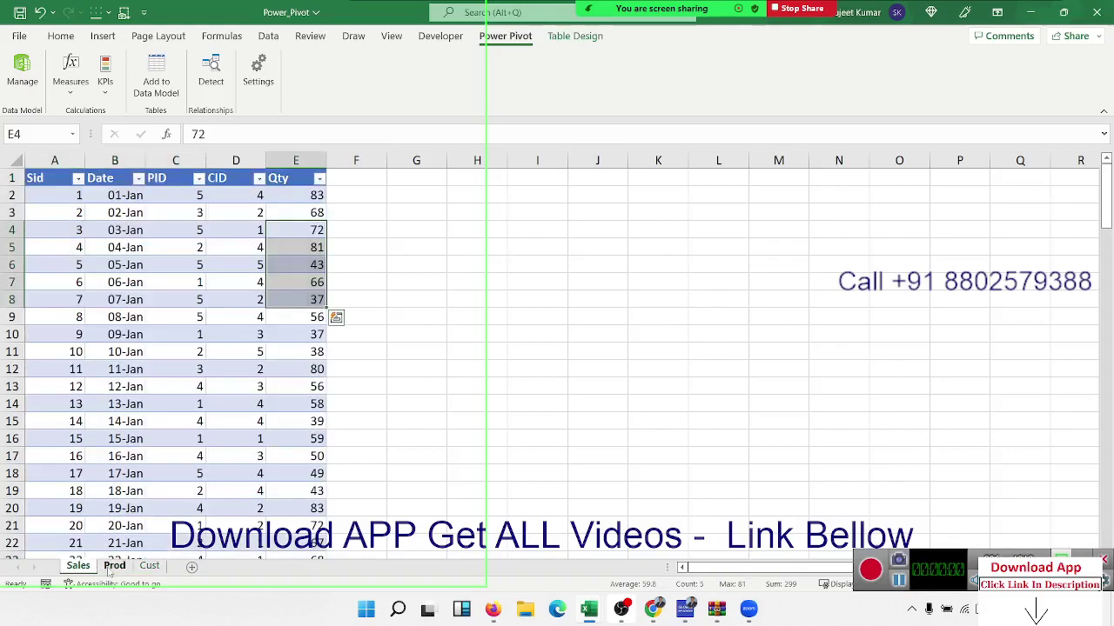
{"action": "left_click", "coordinate": [114, 566]}
{"action": "left_click", "coordinate": [77, 566]}
{"action": "left_click", "coordinate": [152, 300]}
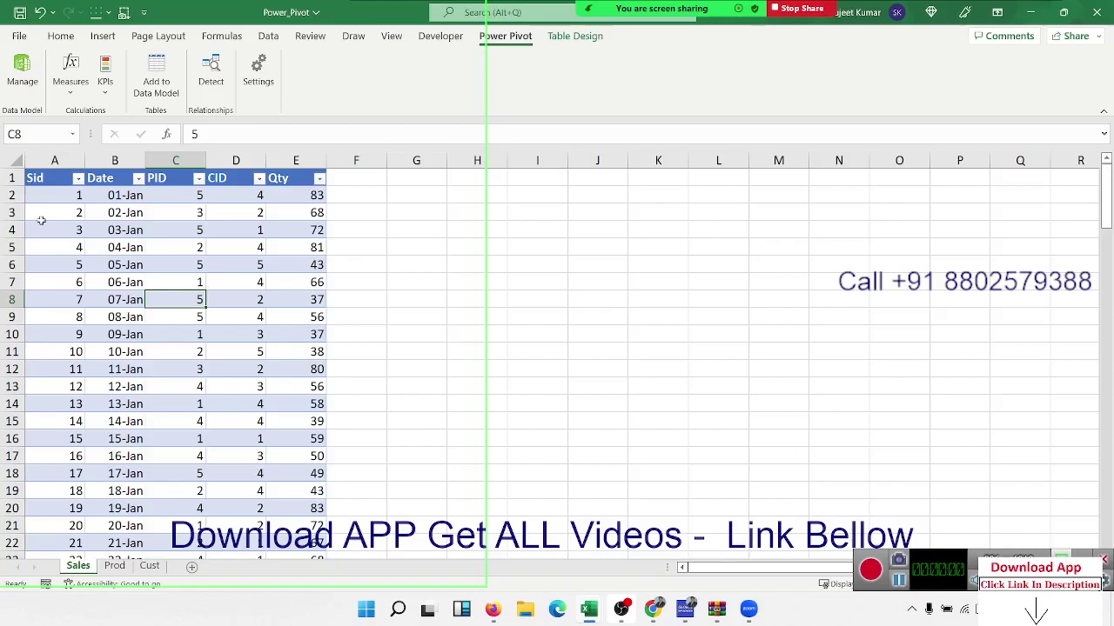
Build an empty PivotTable on new Sheet1 from Table1, adding it to the Data Model.
{"action": "left_click", "coordinate": [97, 42]}
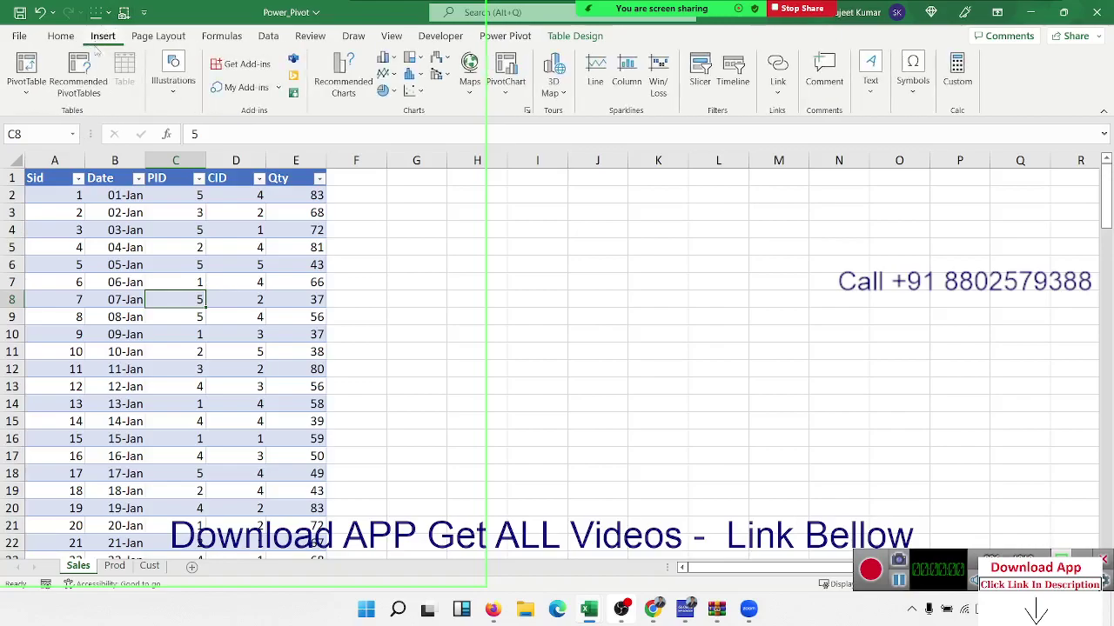
{"action": "left_click", "coordinate": [27, 69]}
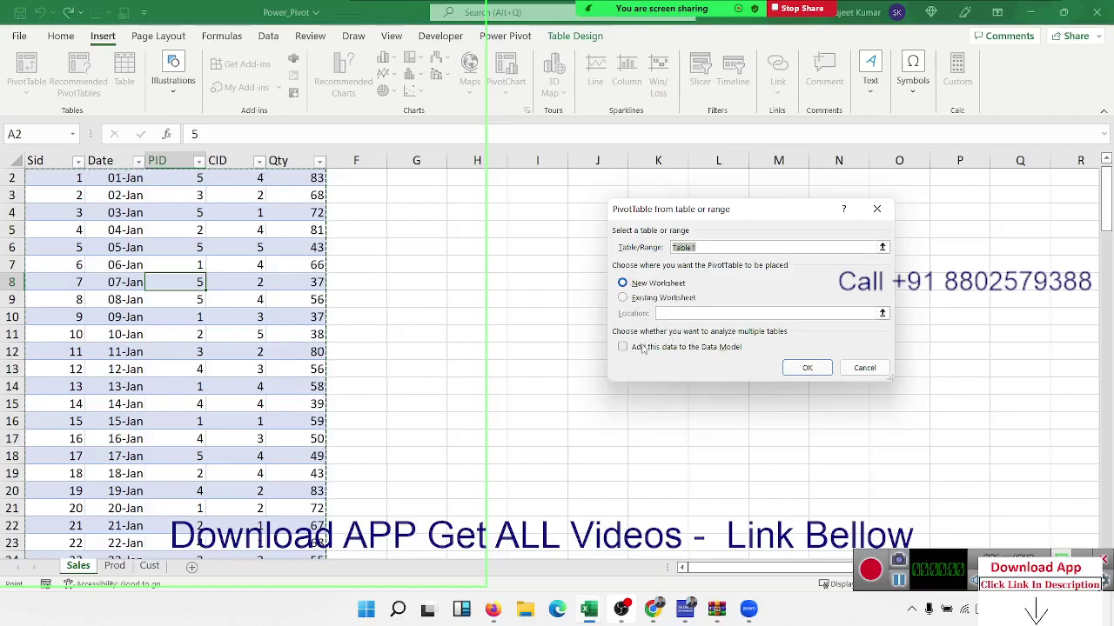
{"action": "left_click", "coordinate": [643, 347]}
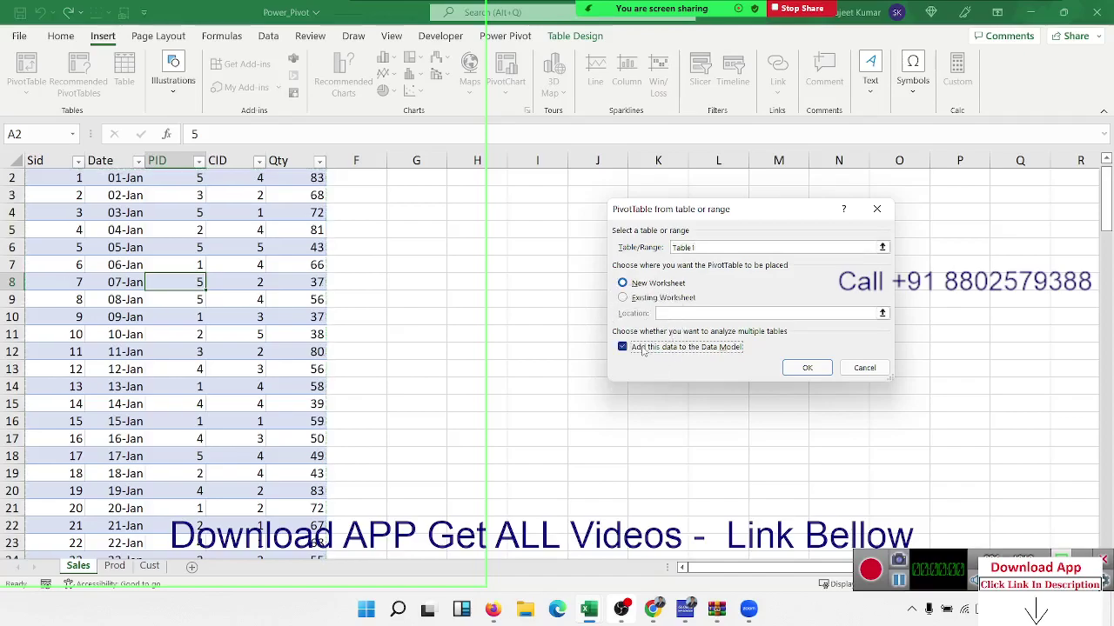
{"action": "left_click", "coordinate": [809, 368]}
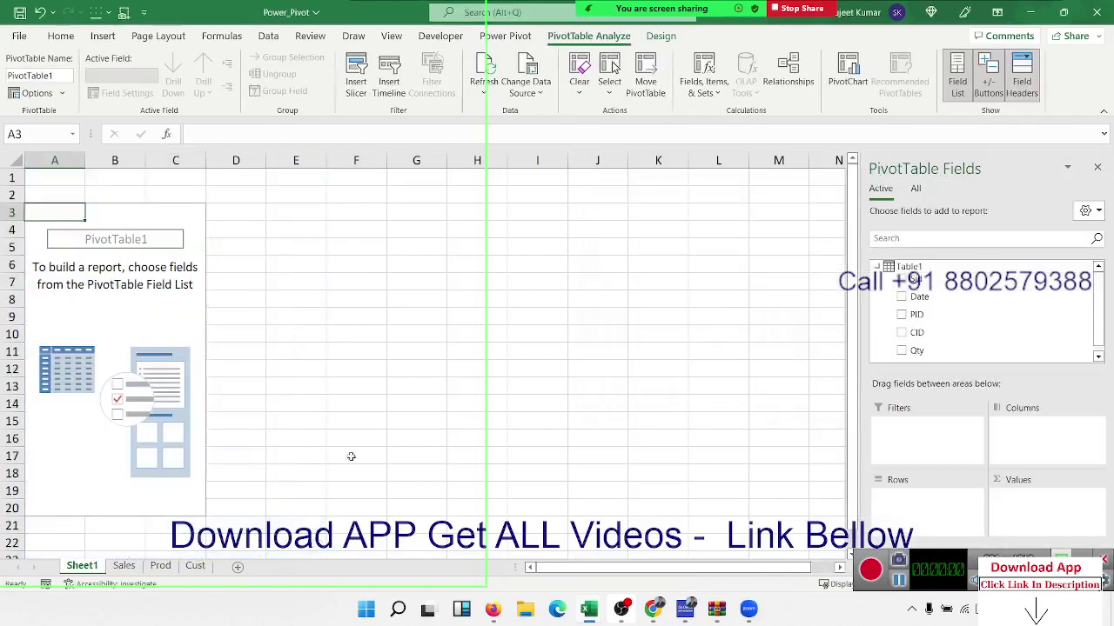
{"action": "left_click", "coordinate": [160, 567]}
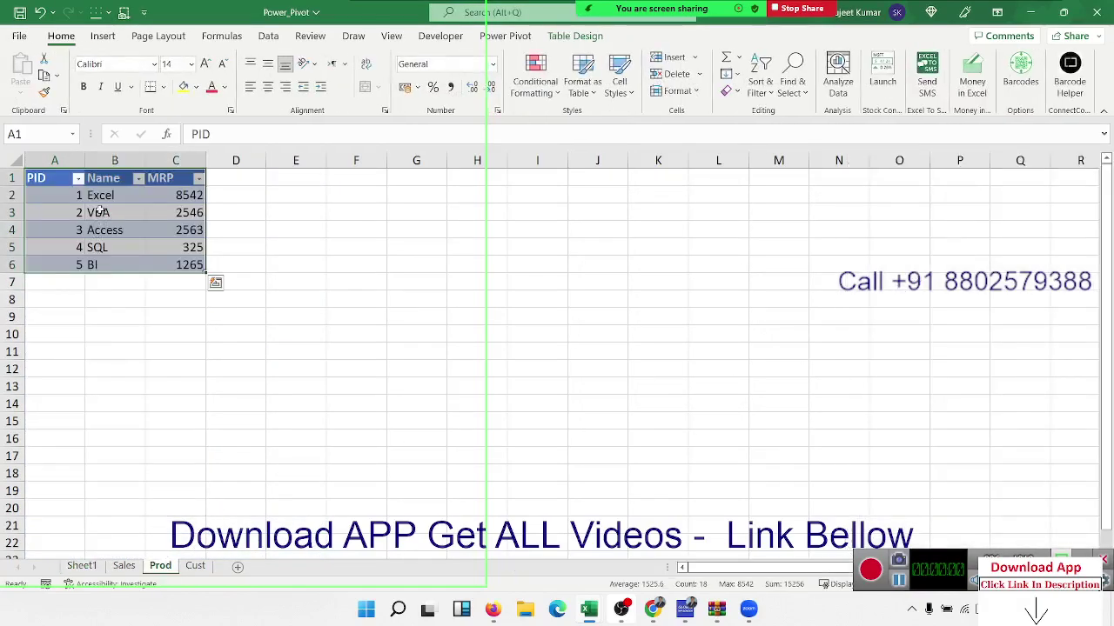
Build an empty PivotTable on new Sheet2 from the Prod table (Table2) via the Data Model.
{"action": "left_click", "coordinate": [102, 36]}
{"action": "left_click", "coordinate": [36, 70]}
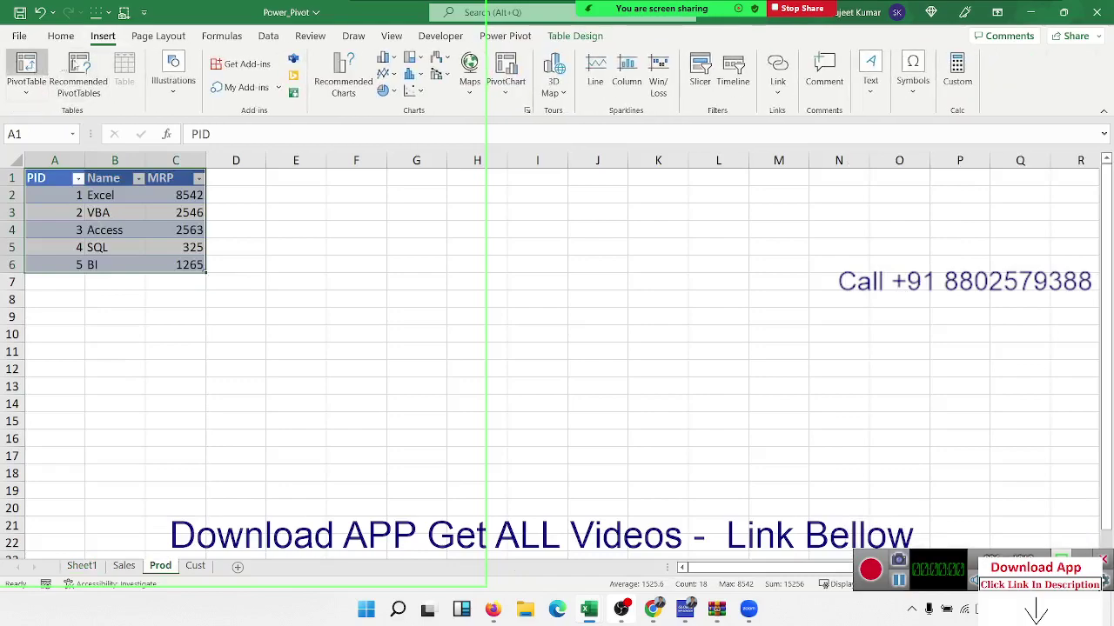
{"action": "left_click", "coordinate": [659, 347]}
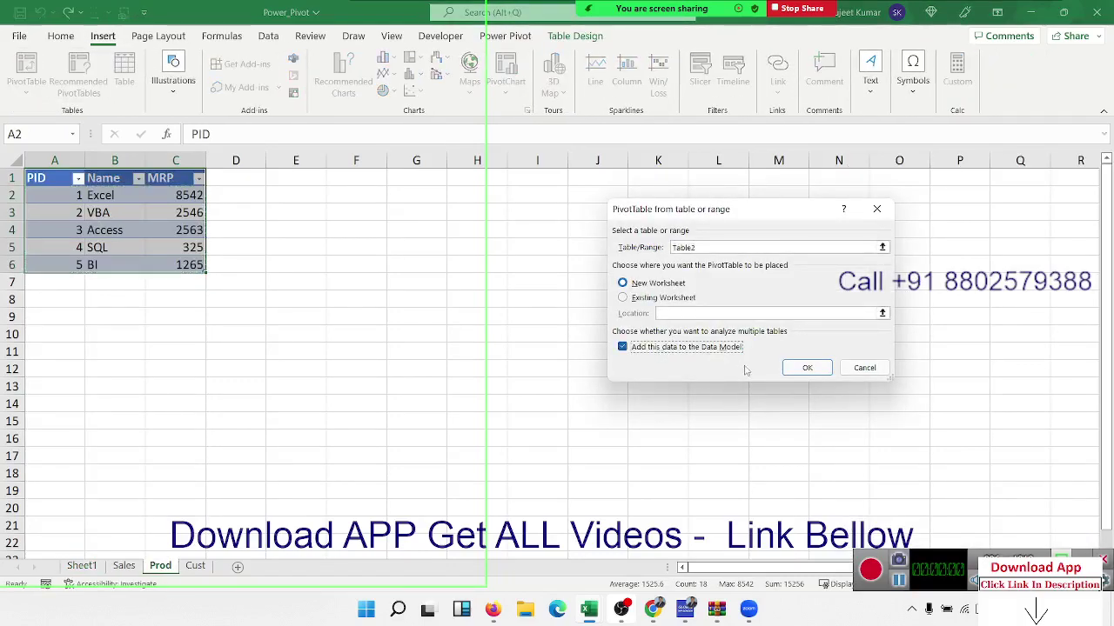
{"action": "left_click", "coordinate": [808, 368]}
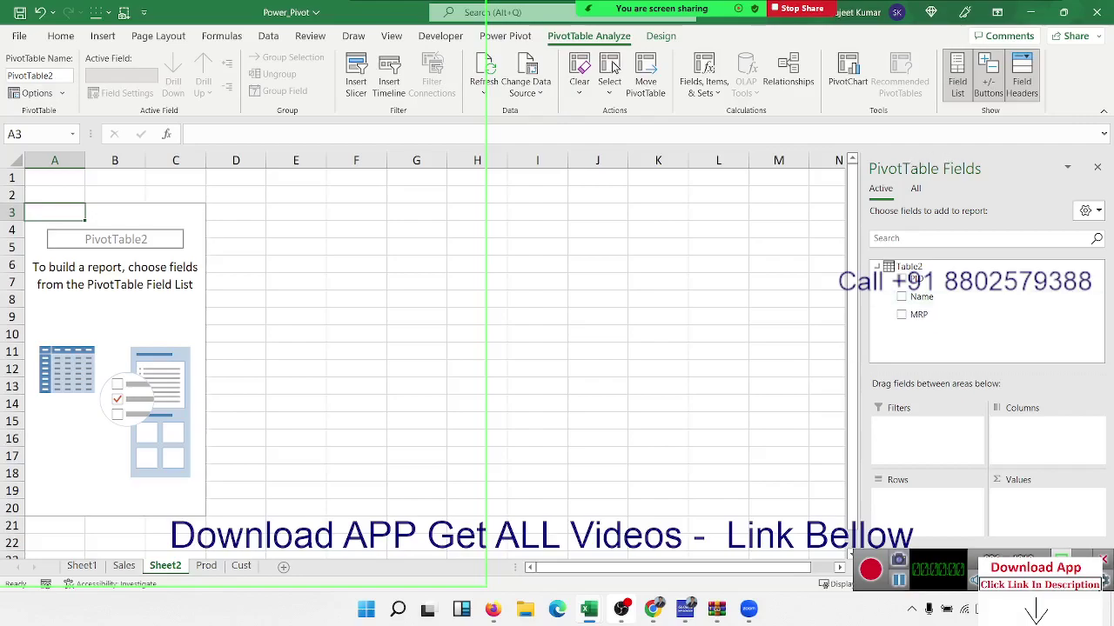
Look through the PivotTable Design and PivotTable Analyze ribbon commands.
{"action": "left_click", "coordinate": [612, 67]}
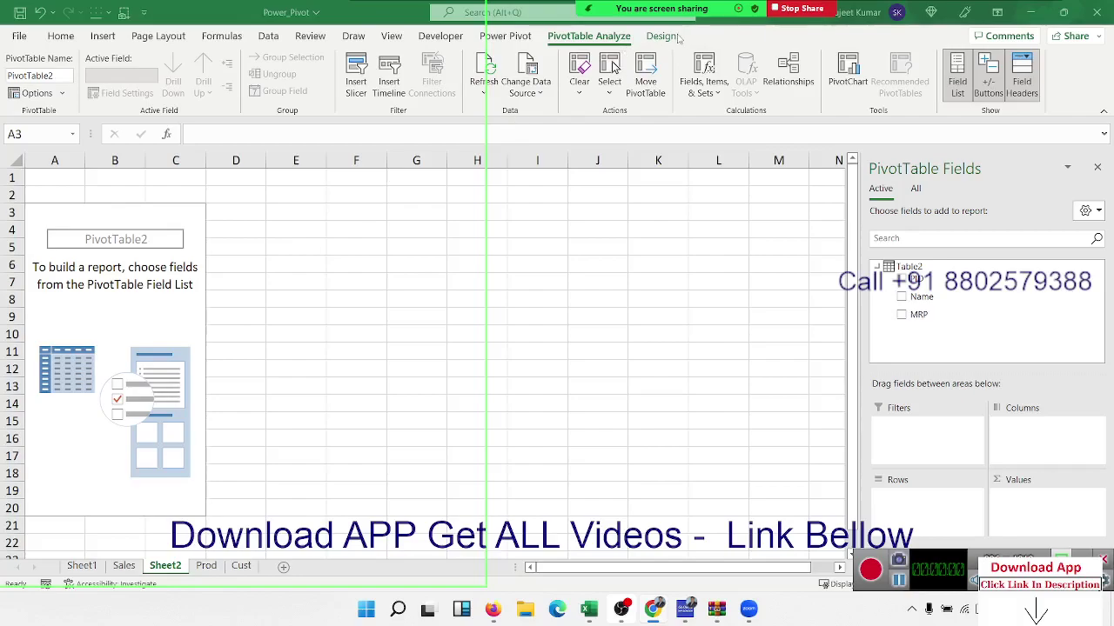
{"action": "key", "text": "Escape"}
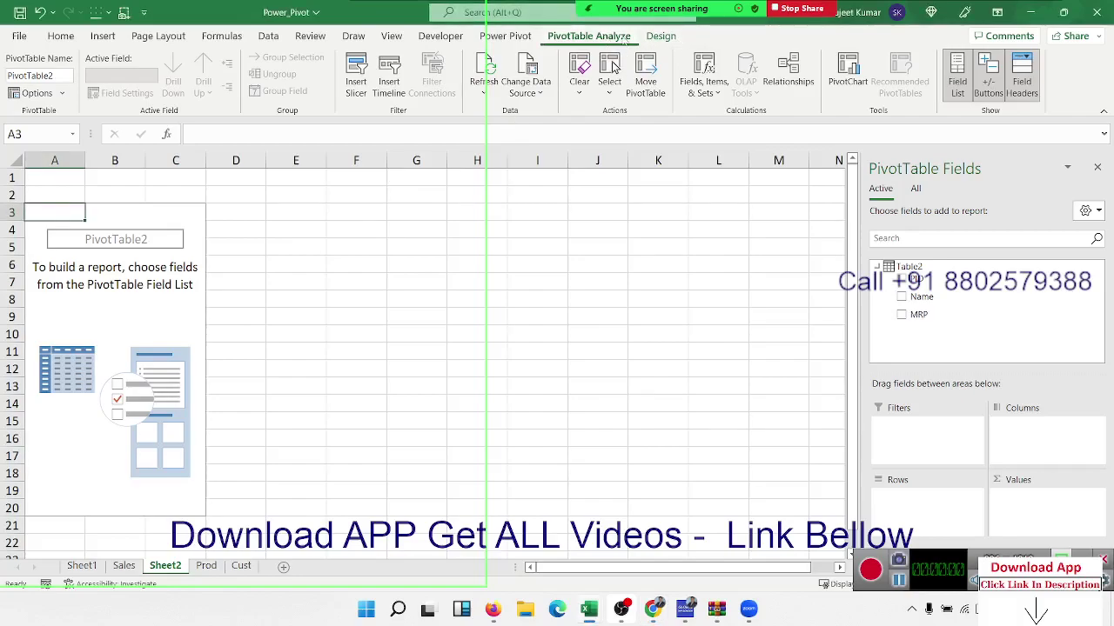
{"action": "left_click", "coordinate": [636, 42]}
{"action": "left_click", "coordinate": [588, 38]}
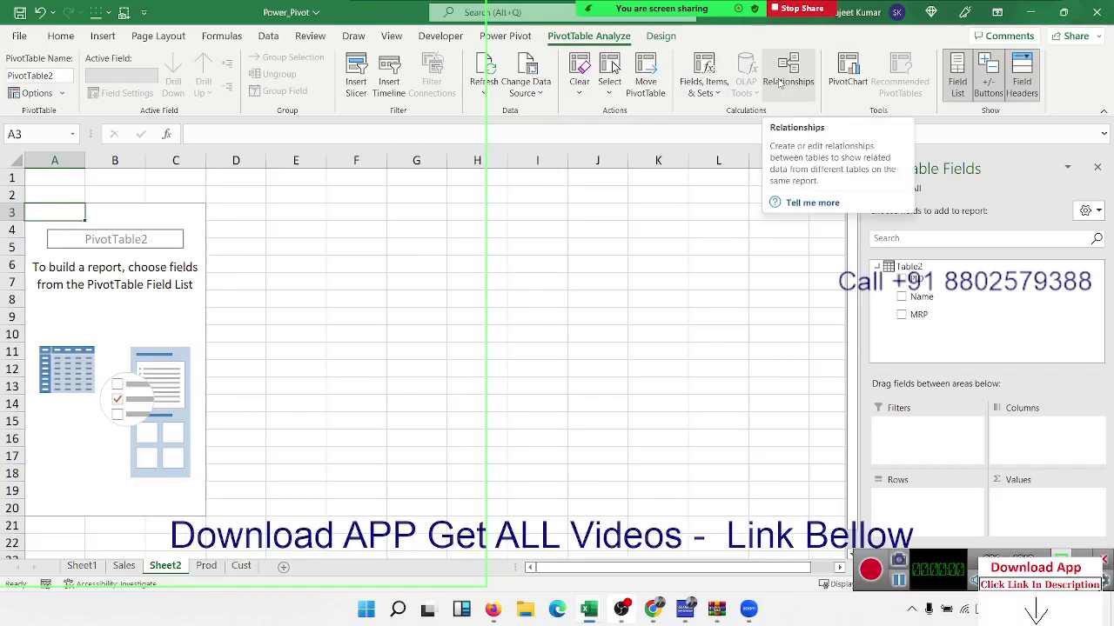
Create a relationship from Table1's PID column to Table2's PID column.
{"action": "left_click", "coordinate": [780, 83]}
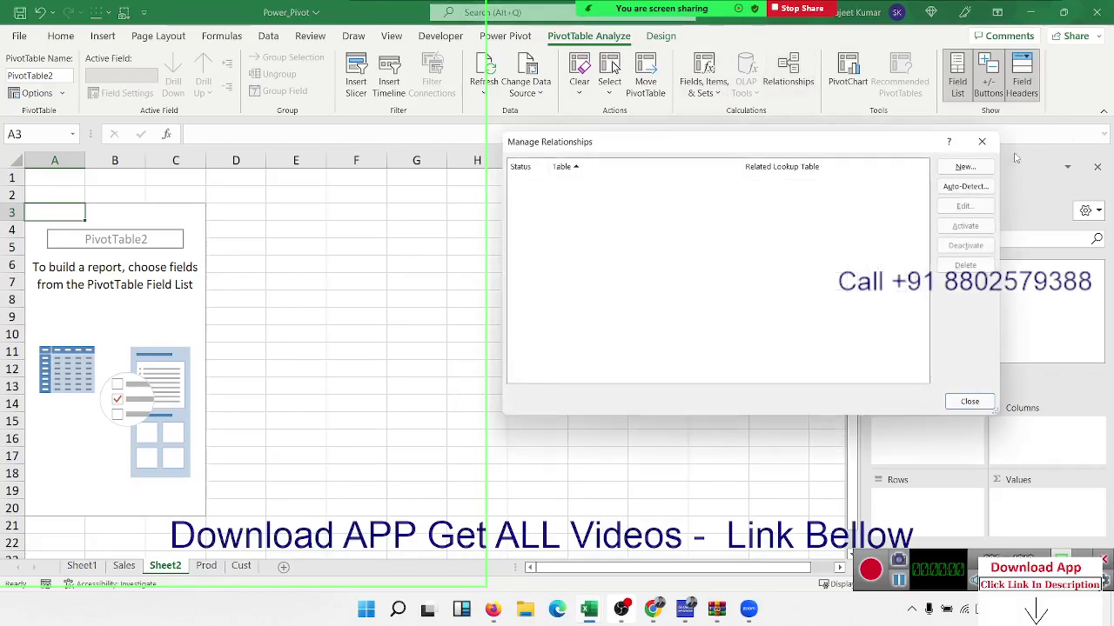
{"action": "left_click", "coordinate": [965, 166]}
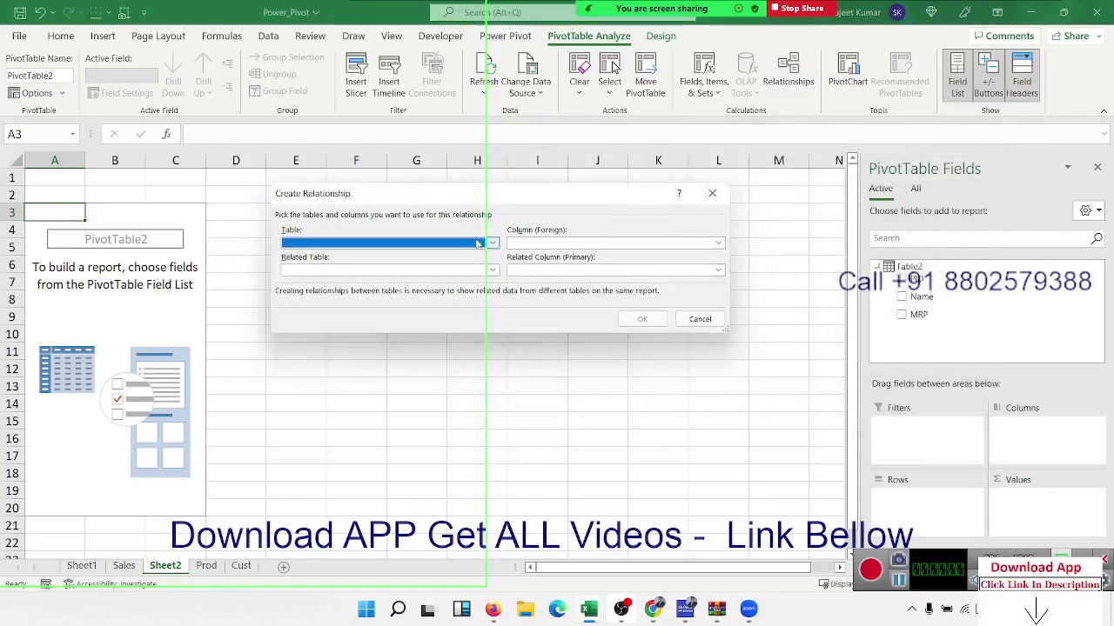
{"action": "left_click", "coordinate": [478, 241]}
{"action": "left_click", "coordinate": [432, 259]}
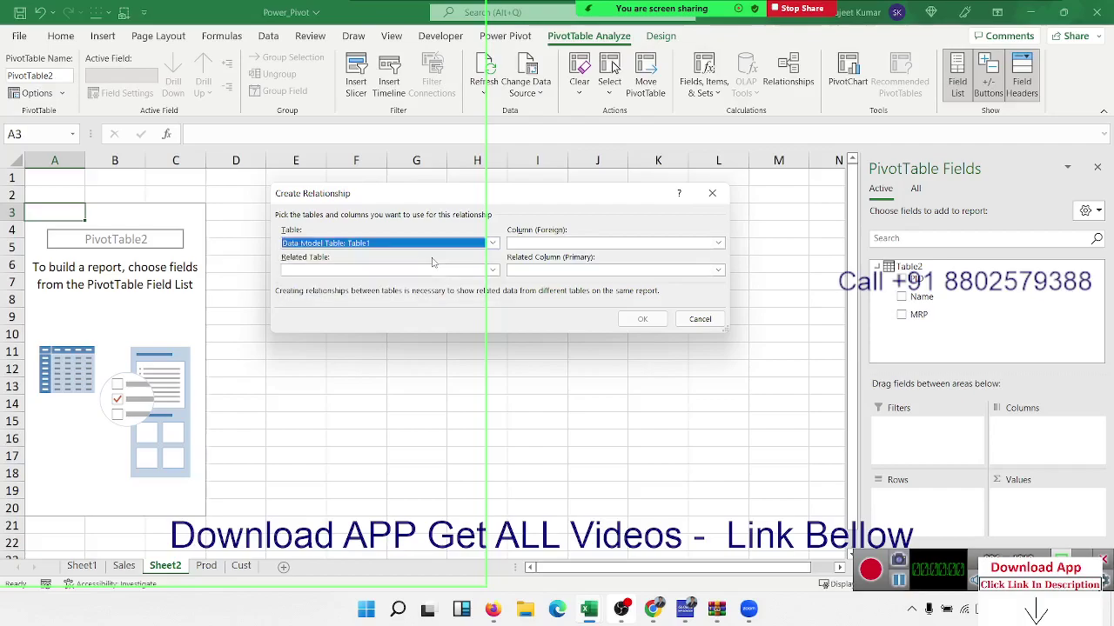
{"action": "left_click", "coordinate": [541, 244]}
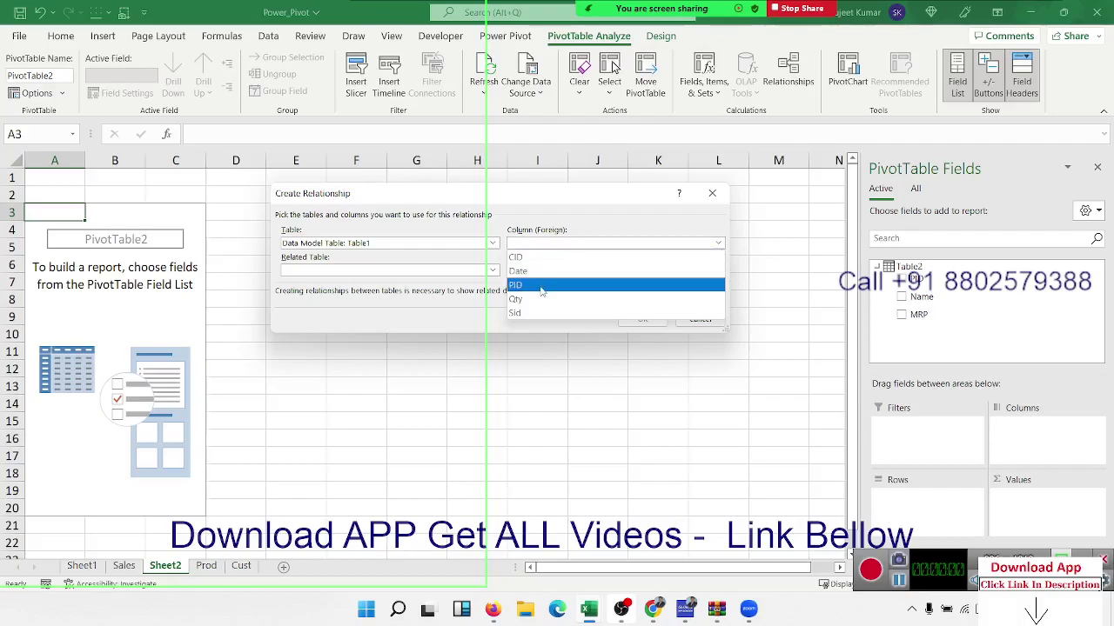
{"action": "left_click", "coordinate": [541, 286]}
{"action": "left_click", "coordinate": [371, 269]}
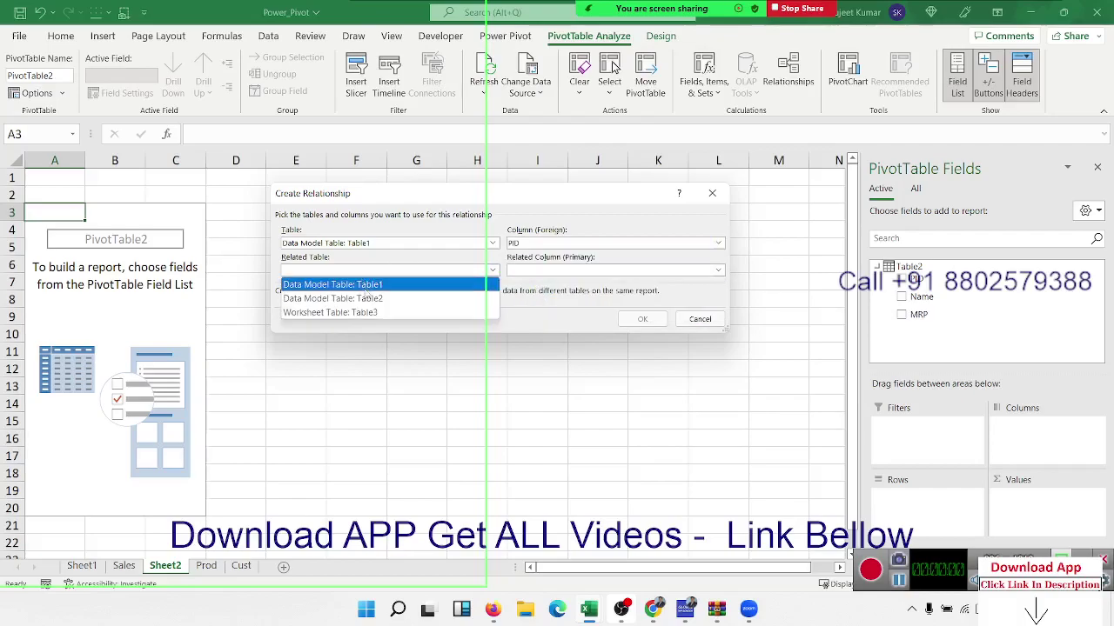
{"action": "left_click", "coordinate": [367, 299]}
{"action": "left_click", "coordinate": [527, 270]}
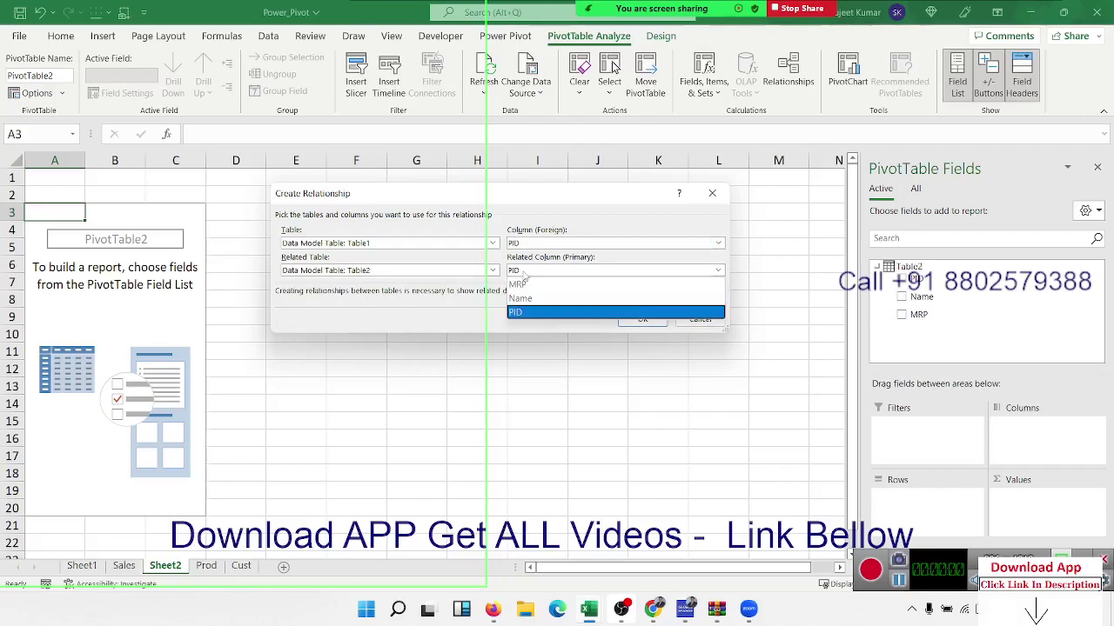
{"action": "left_click", "coordinate": [526, 313]}
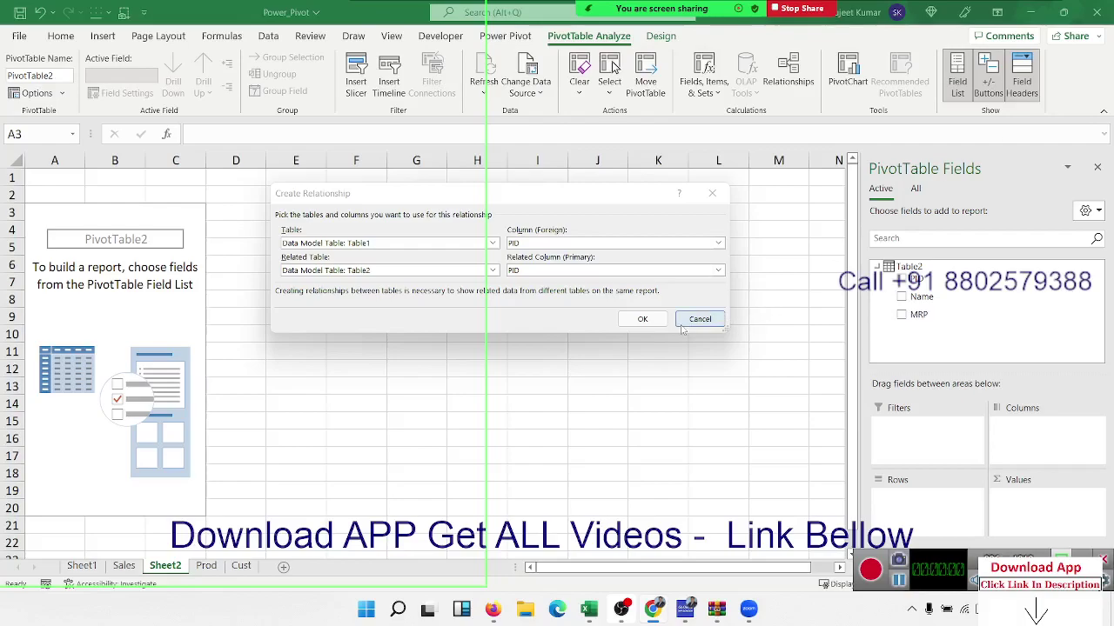
{"action": "left_click", "coordinate": [647, 319]}
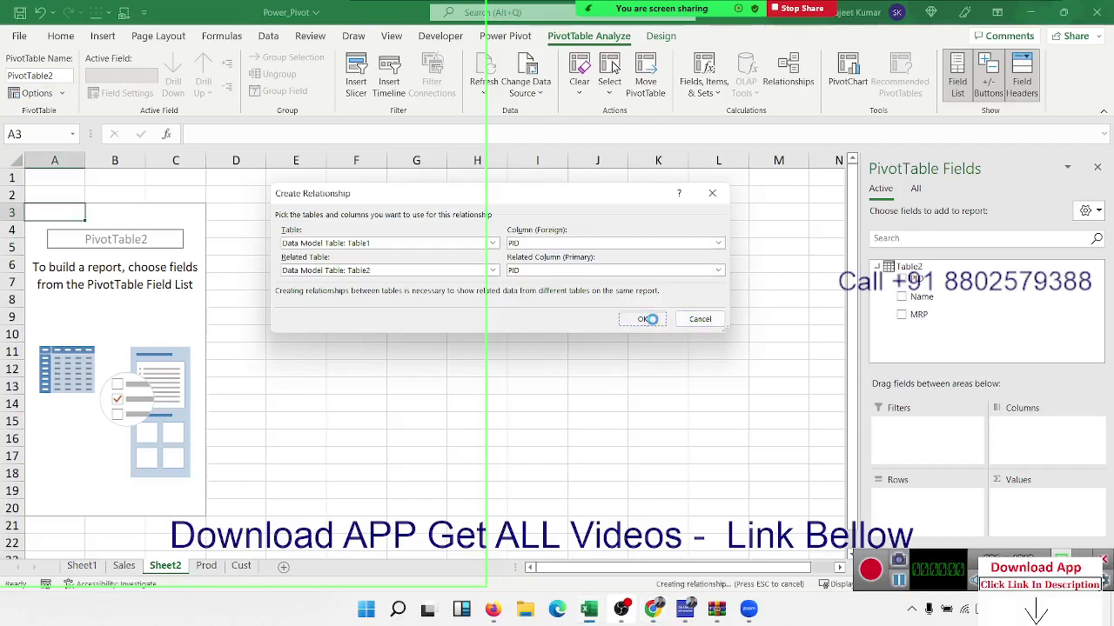
{"action": "left_click", "coordinate": [967, 403]}
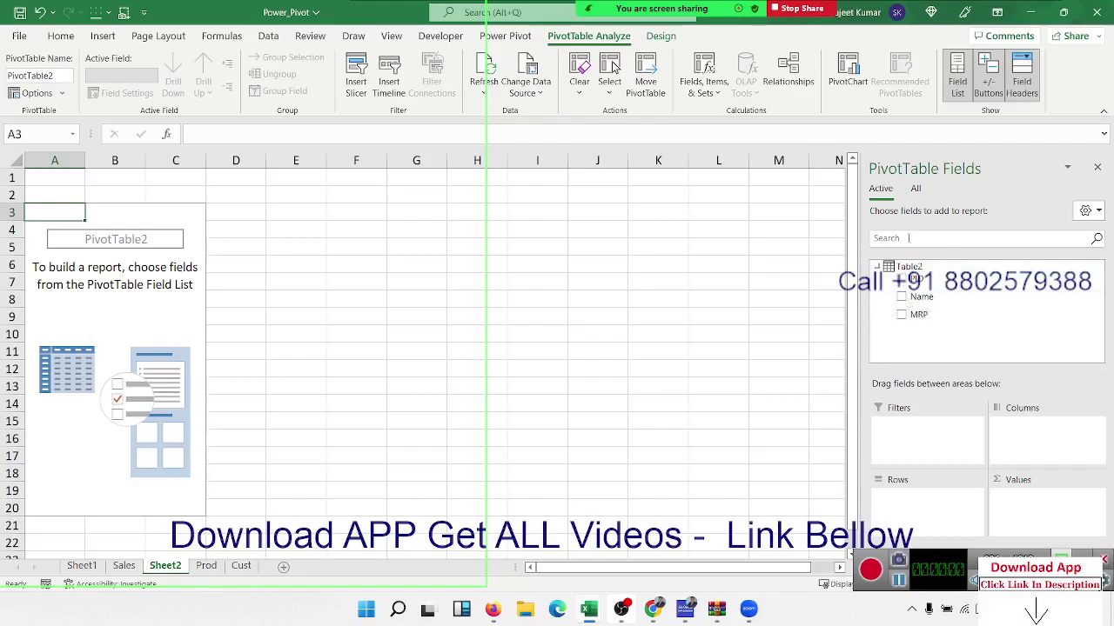
Add Table1's Qty to the pivot Values, giving a Sum of Qty of 6738.
{"action": "left_click", "coordinate": [916, 189]}
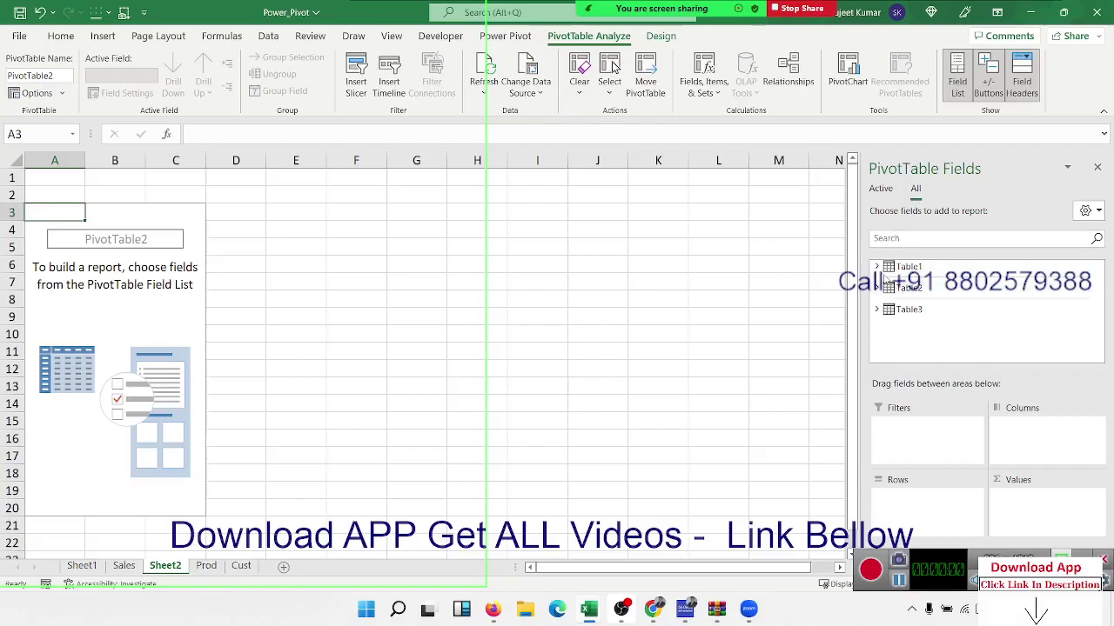
{"action": "left_click", "coordinate": [879, 268]}
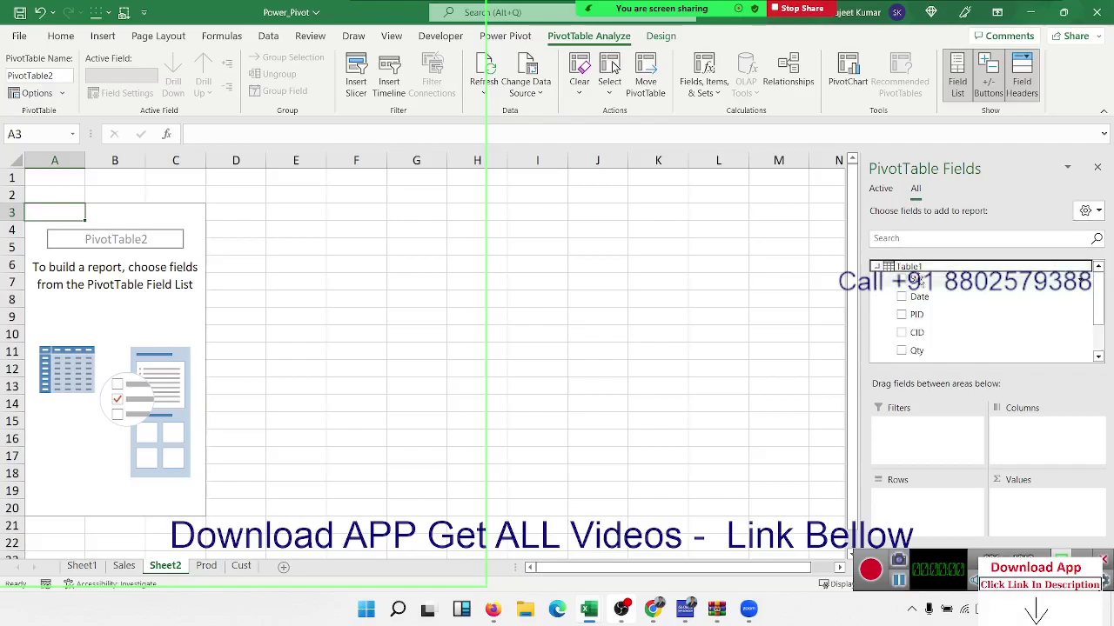
{"action": "left_click_drag", "start_coordinate": [917, 351], "coordinate": [1056, 517]}
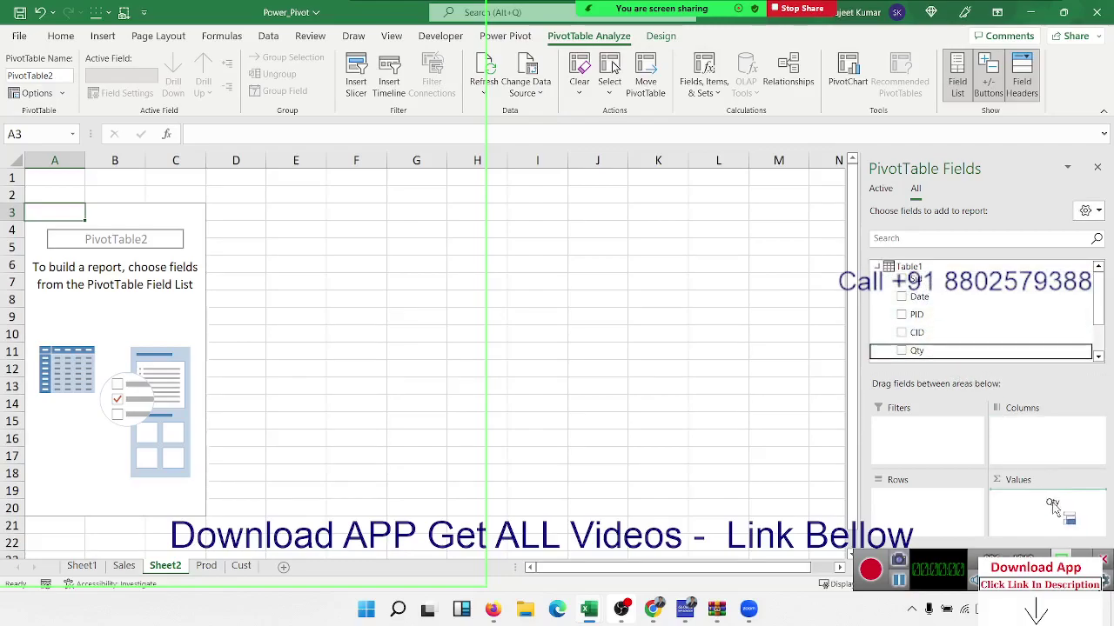
{"action": "left_click", "coordinate": [879, 268]}
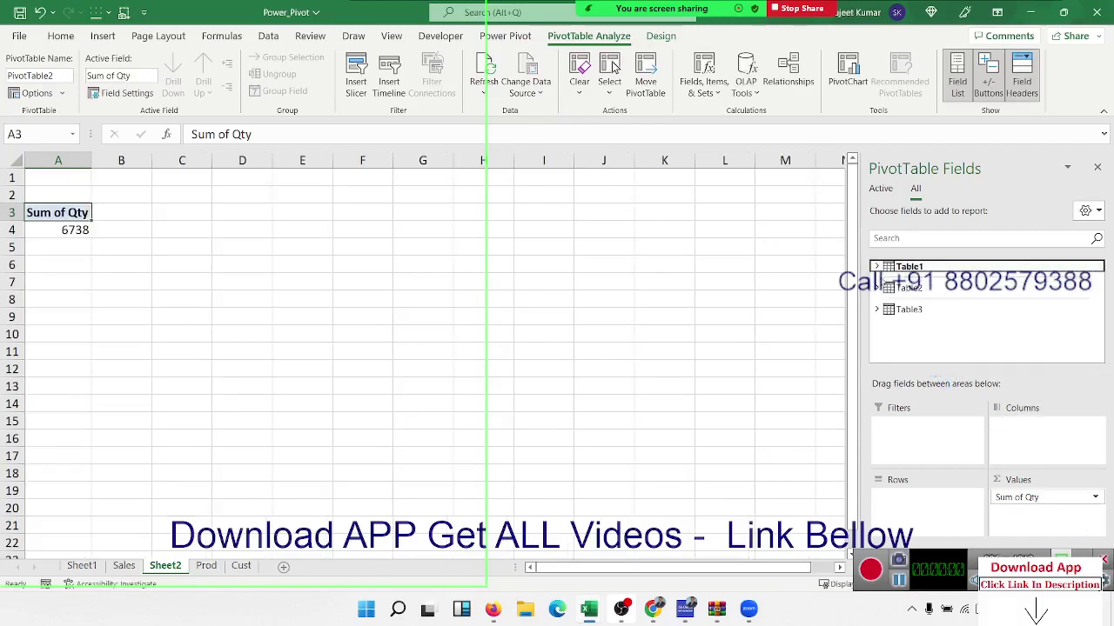
{"action": "left_click", "coordinate": [877, 285]}
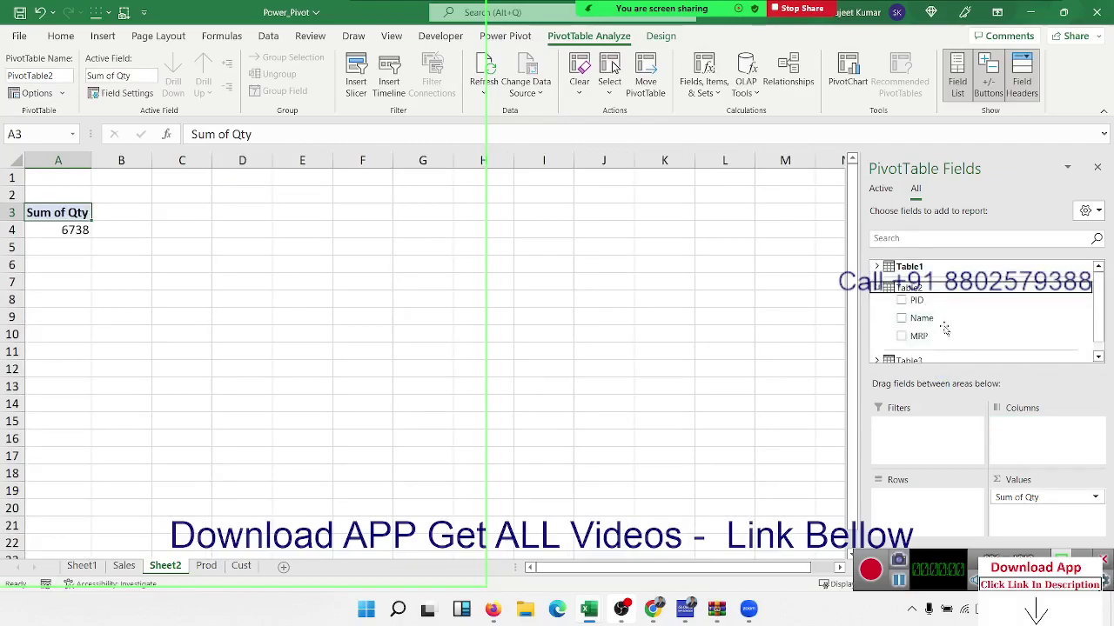
Put Table2's Name in Rows: Access 1123, BI 1658, Excel 1431, SQL 1203, VBA 1323.
{"action": "mouse_move", "coordinate": [935, 318]}
{"action": "left_mouse_down"}
{"action": "mouse_move", "coordinate": [995, 377]}
{"action": "mouse_move", "coordinate": [951, 510]}
{"action": "left_mouse_up"}
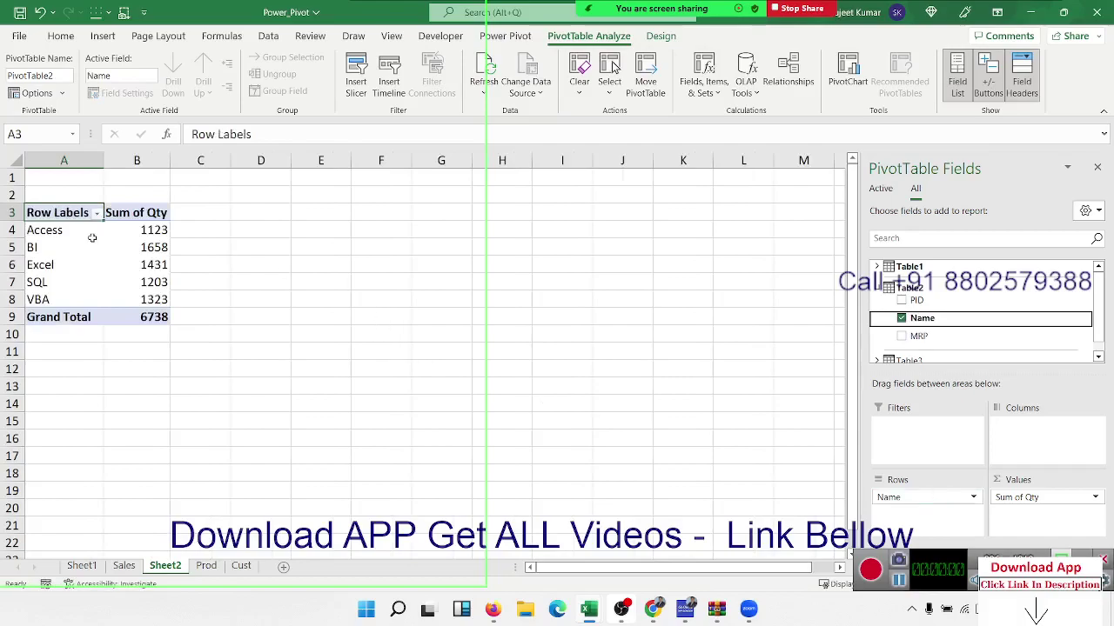
{"action": "left_click_drag", "start_coordinate": [91, 237], "coordinate": [171, 303]}
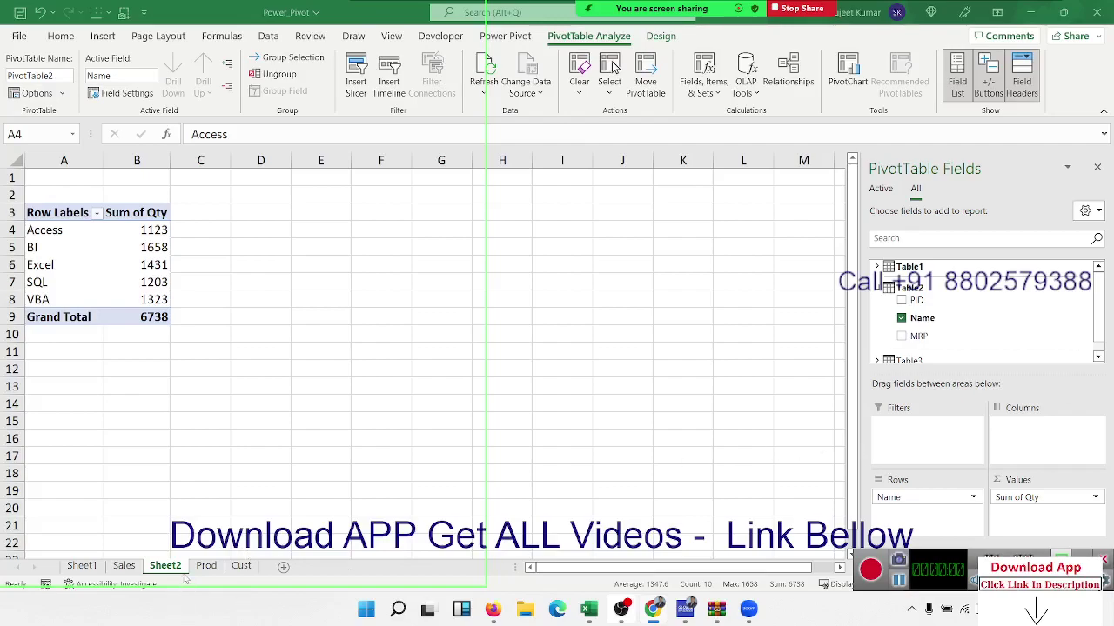
{"action": "key", "text": "ctrl+a"}
Delete the two PivotTable sheets, Sheet2 and then Sheet1, confirming each deletion.
{"action": "left_click", "coordinate": [124, 566]}
{"action": "left_click", "coordinate": [206, 565]}
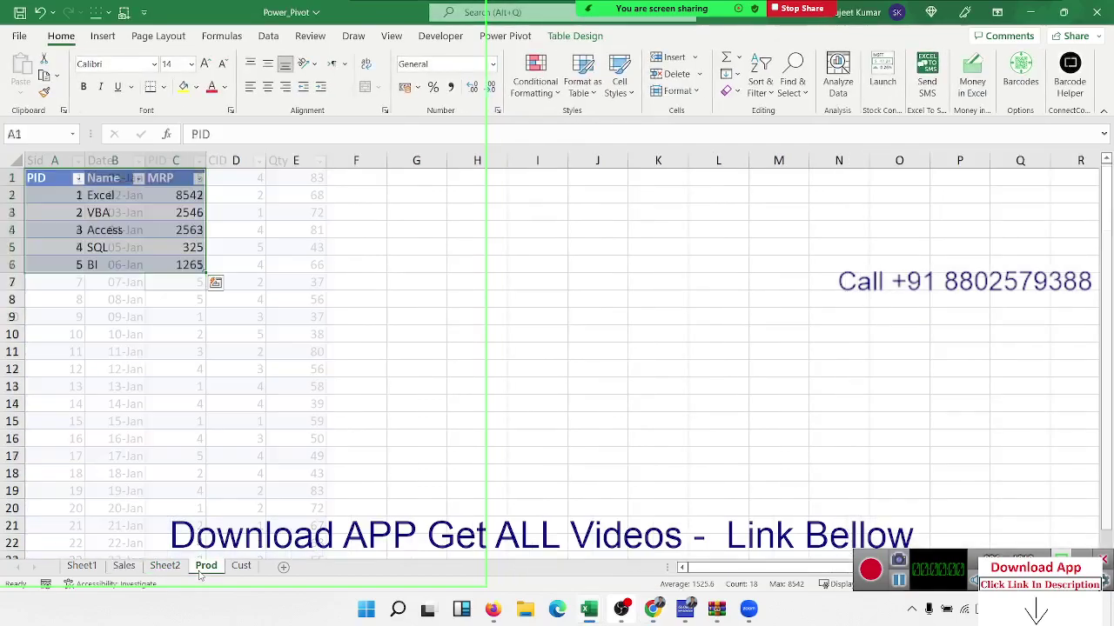
{"action": "left_click", "coordinate": [81, 566]}
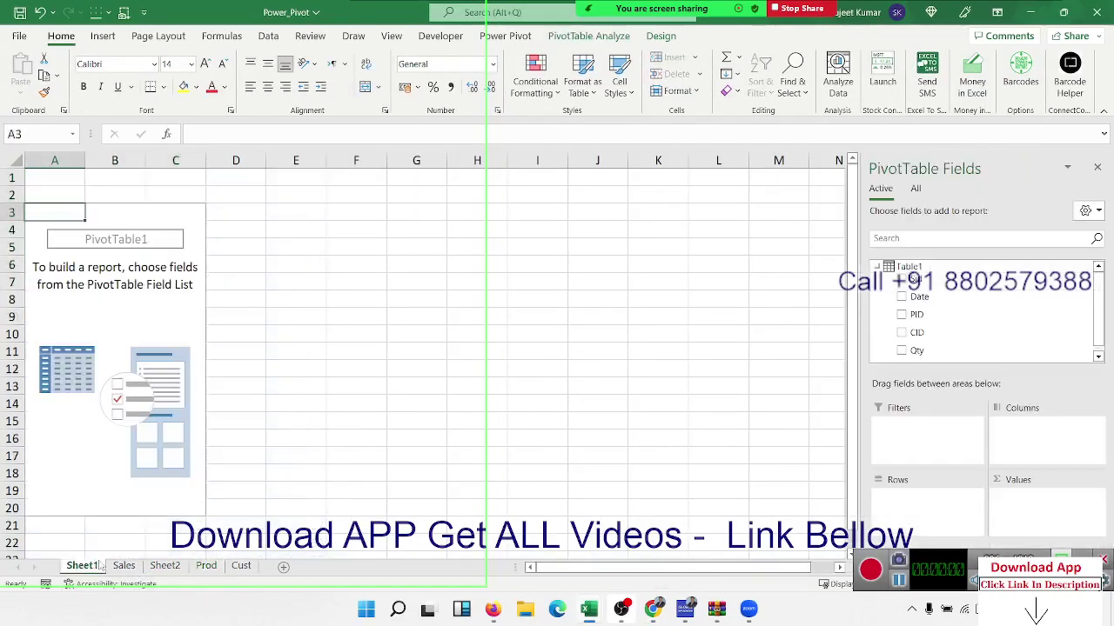
{"action": "left_click", "coordinate": [165, 567]}
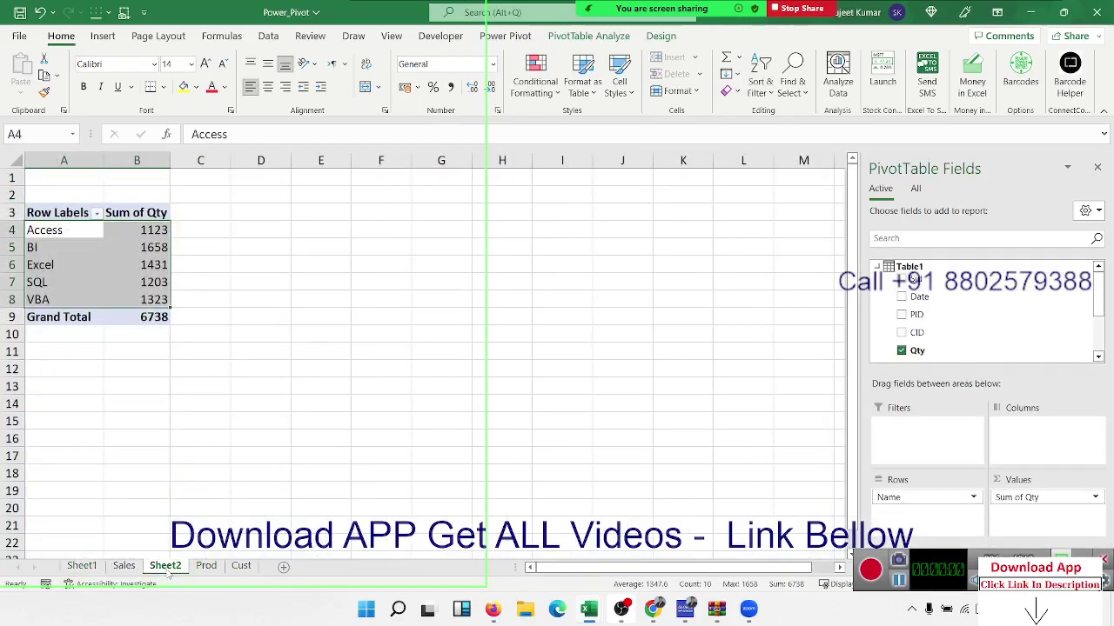
{"action": "right_click", "coordinate": [165, 565]}
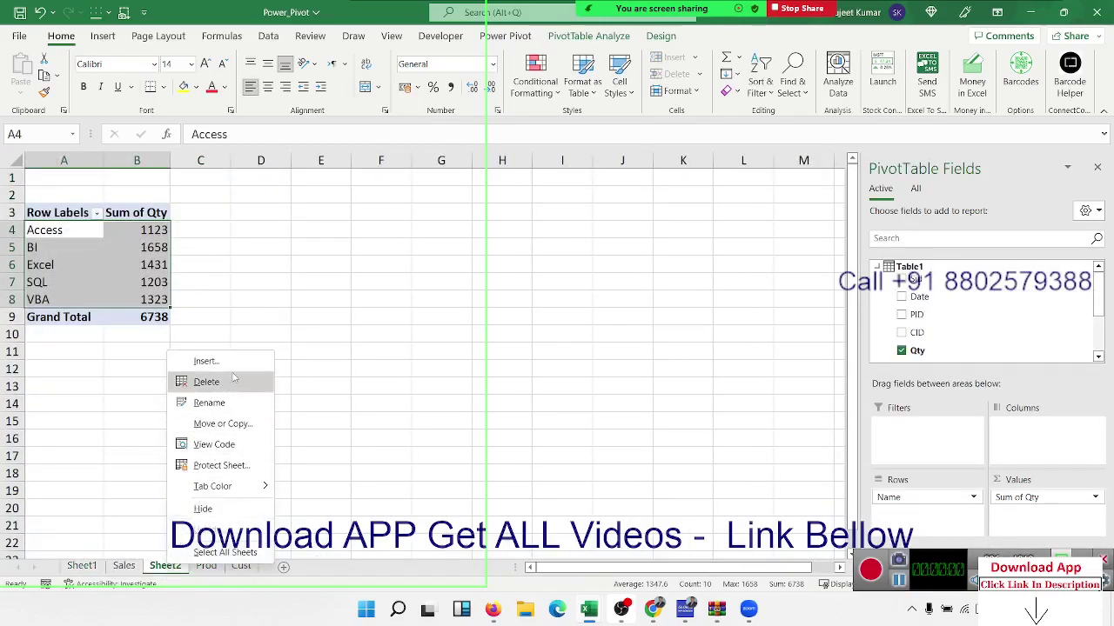
{"action": "left_click", "coordinate": [201, 379]}
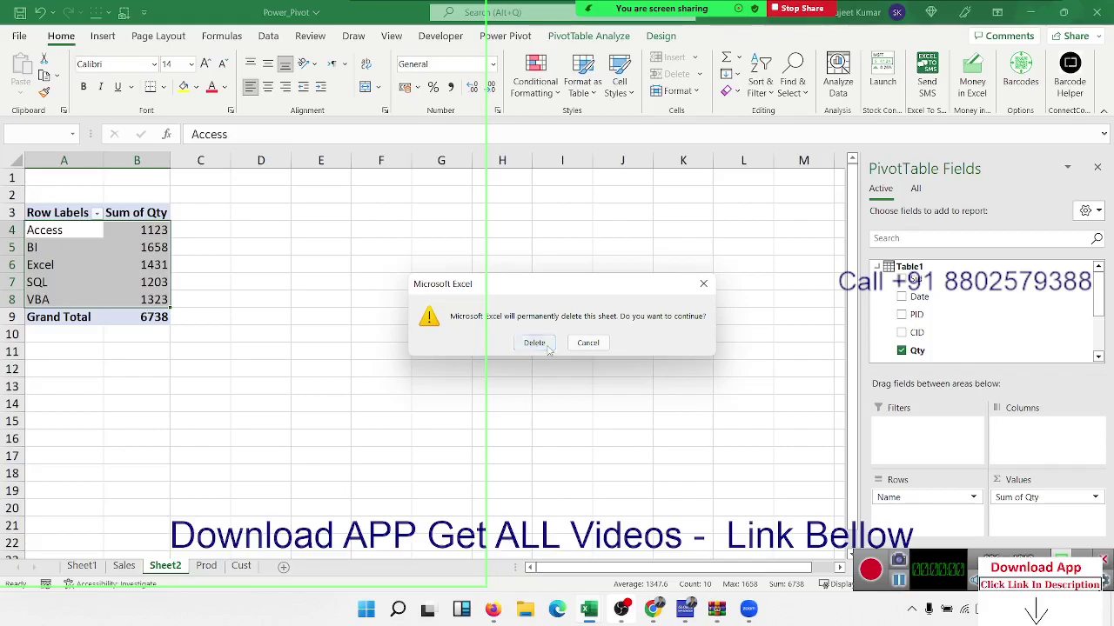
{"action": "left_click", "coordinate": [534, 343]}
{"action": "left_click", "coordinate": [85, 566]}
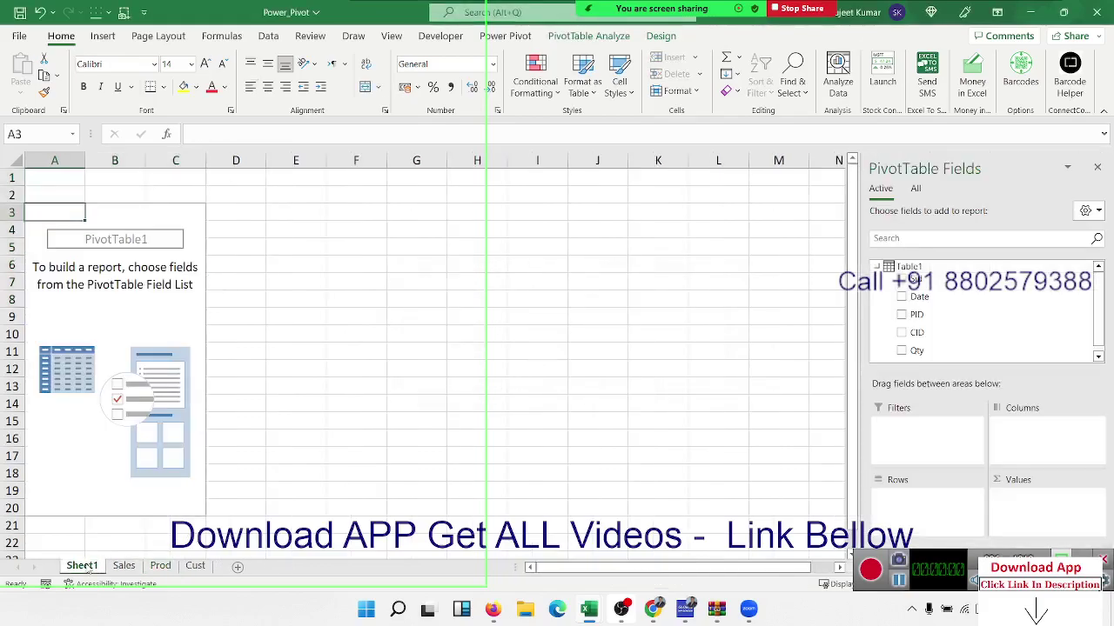
{"action": "right_click", "coordinate": [85, 567]}
{"action": "left_click", "coordinate": [130, 382]}
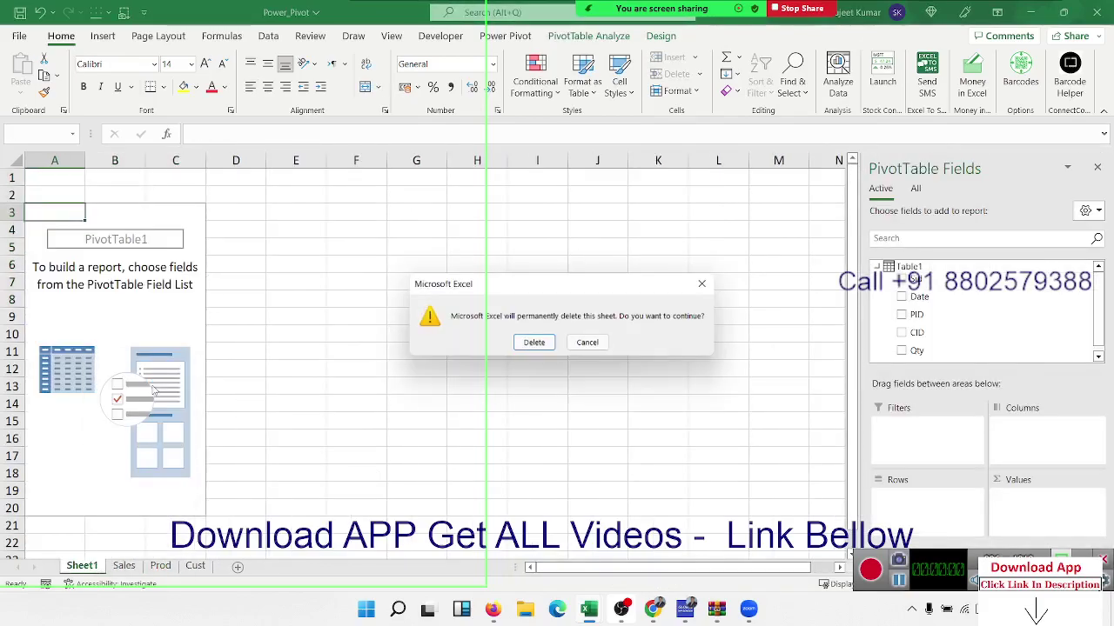
{"action": "left_click", "coordinate": [534, 342]}
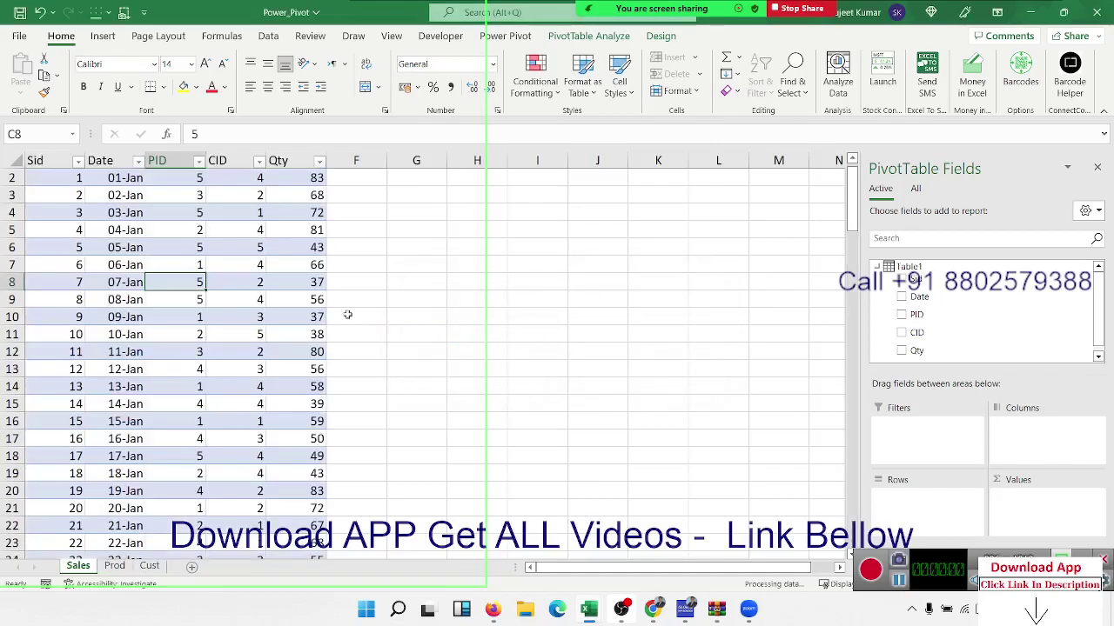
Select cell D8 in the Sales table and show the Power Pivot ribbon commands.
{"action": "left_click", "coordinate": [213, 282]}
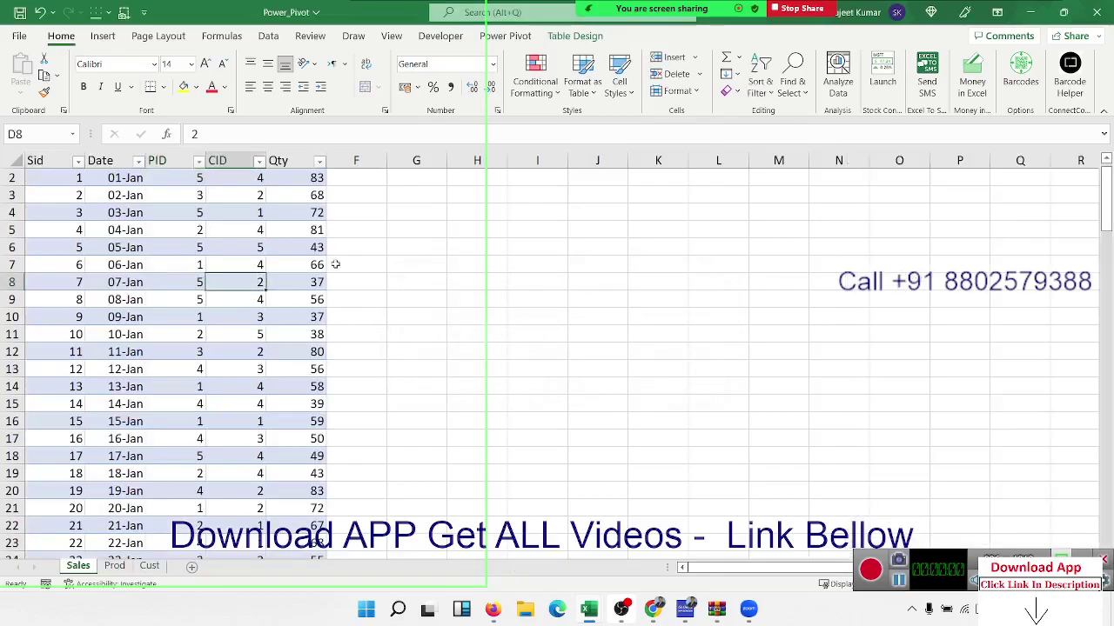
{"action": "left_click", "coordinate": [505, 37]}
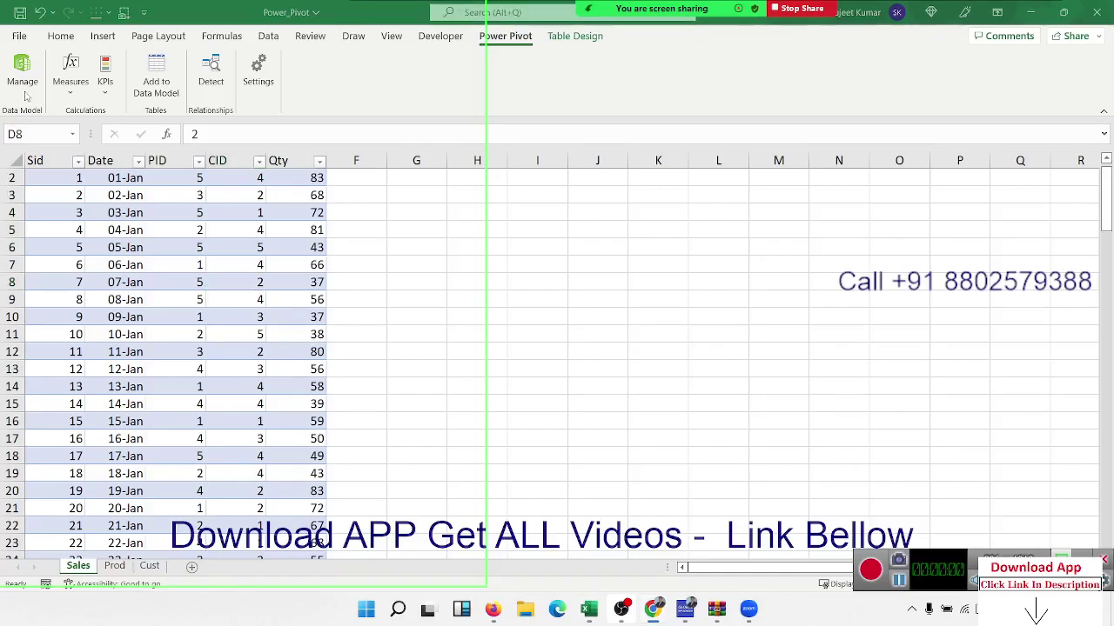
Remove the Pop-up Excel Calendar COM add-in, keeping Power Map and Power Pivot enabled.
{"action": "left_click", "coordinate": [17, 36]}
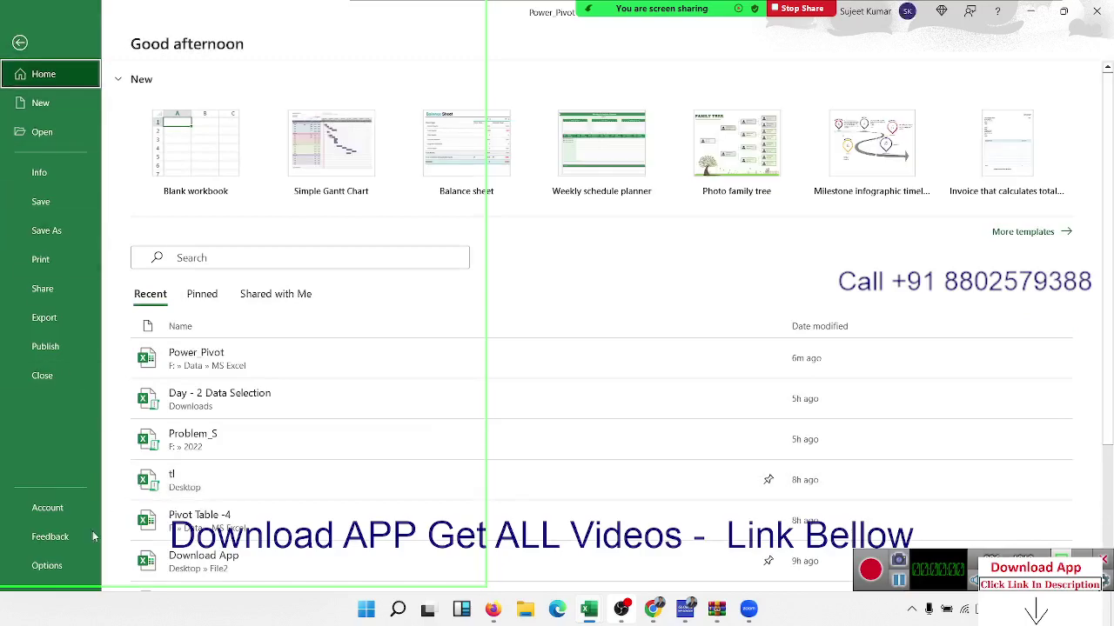
{"action": "left_click", "coordinate": [47, 566]}
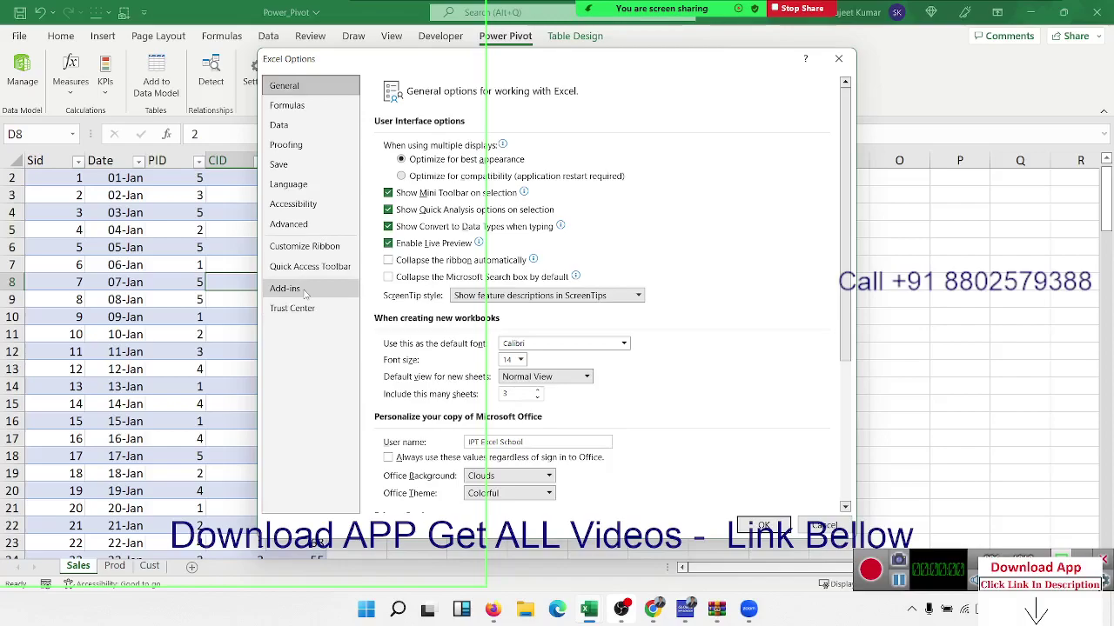
{"action": "left_click", "coordinate": [305, 294]}
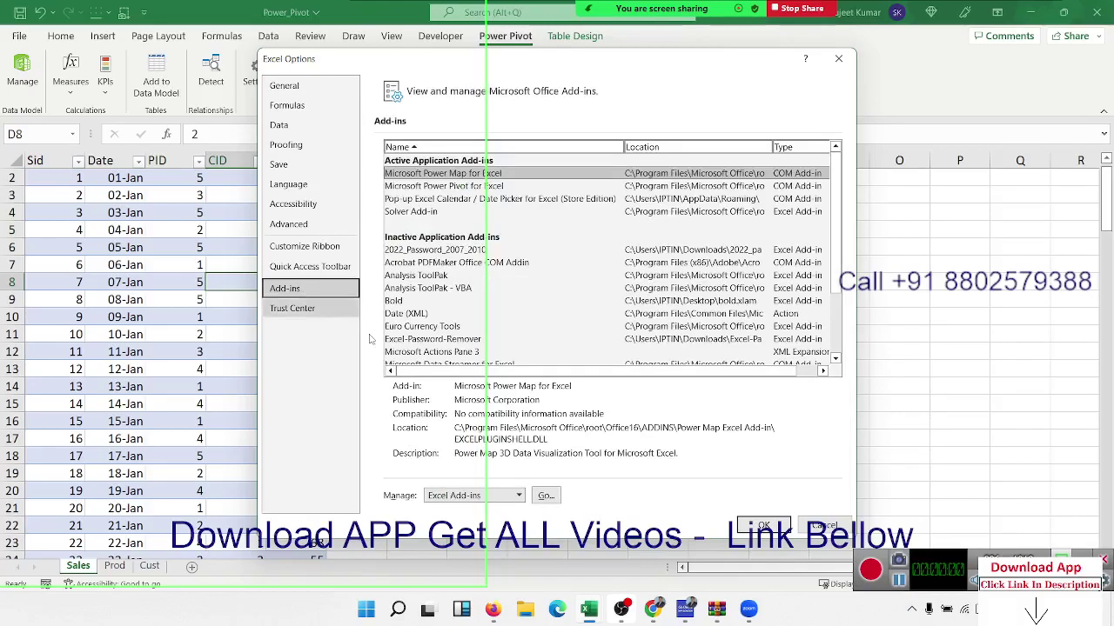
{"action": "left_click", "coordinate": [461, 495]}
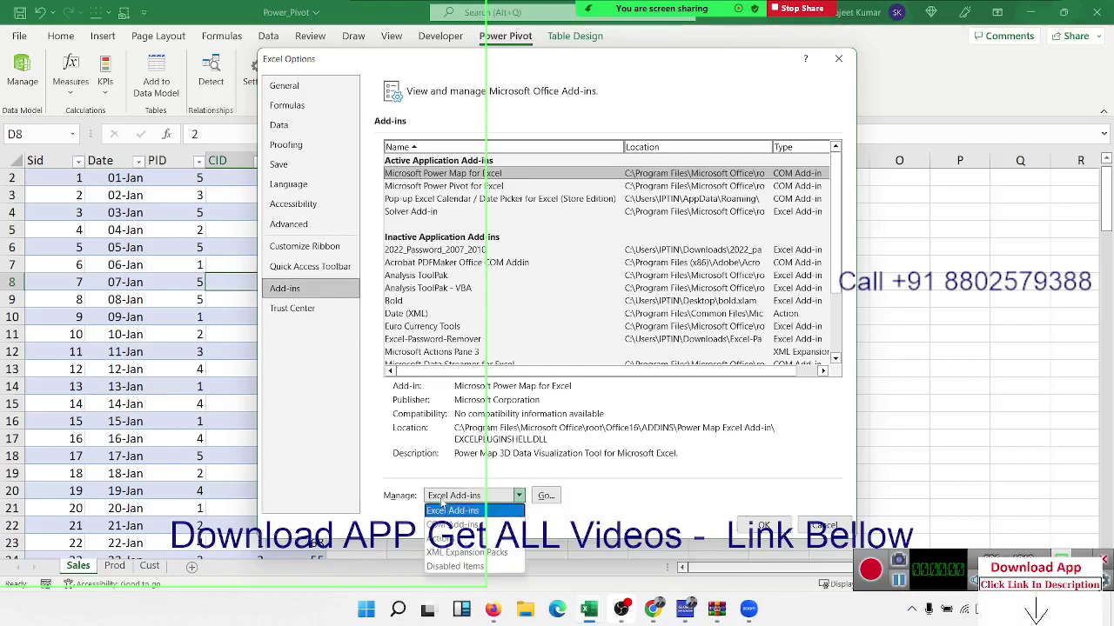
{"action": "left_click", "coordinate": [453, 526]}
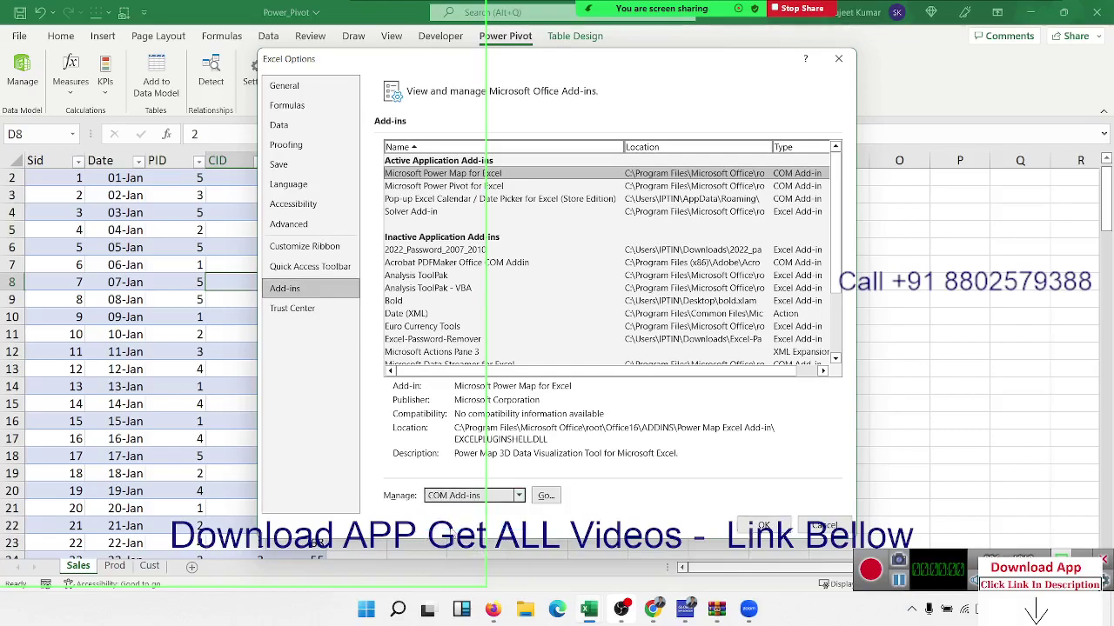
{"action": "left_click", "coordinate": [543, 496]}
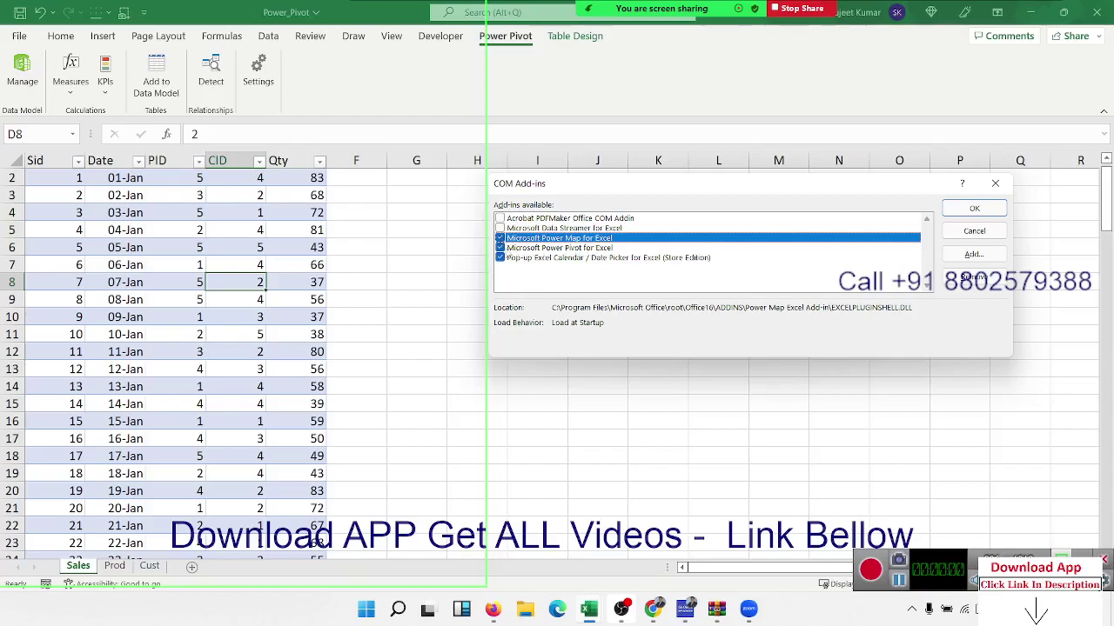
{"action": "left_click", "coordinate": [500, 258]}
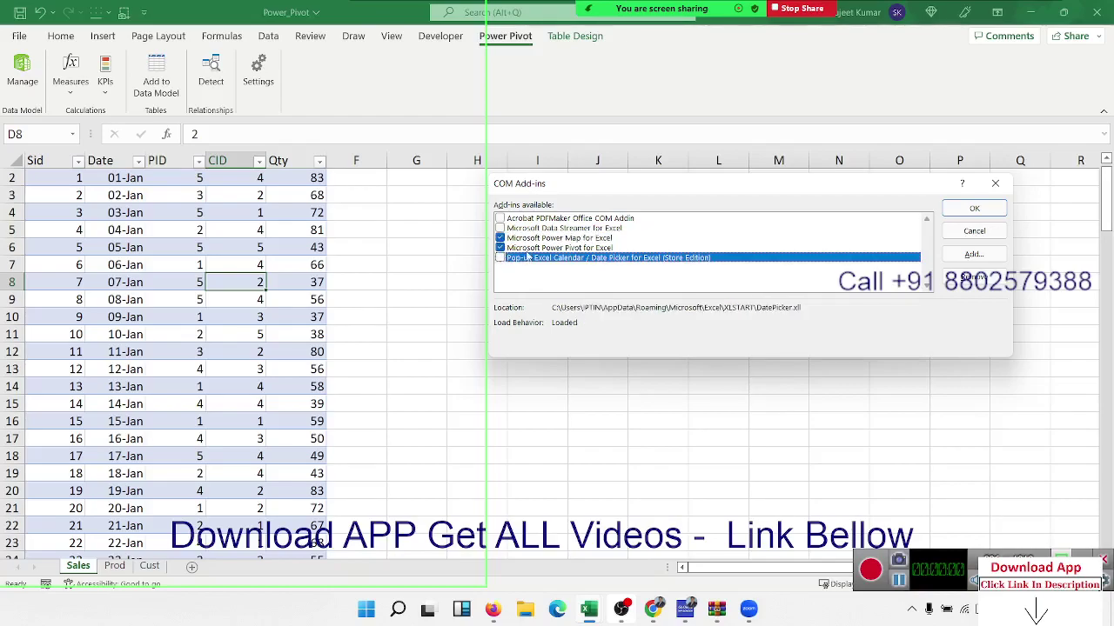
{"action": "key", "text": "Up"}
{"action": "key", "text": "Down"}
{"action": "left_click", "coordinate": [973, 284]}
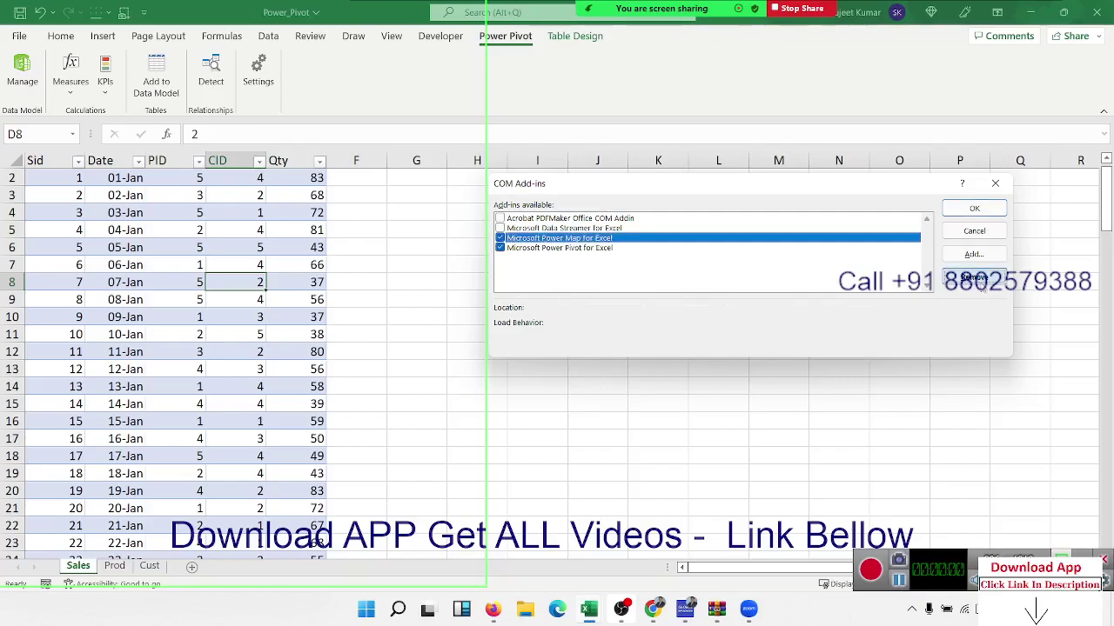
{"action": "left_click", "coordinate": [959, 212]}
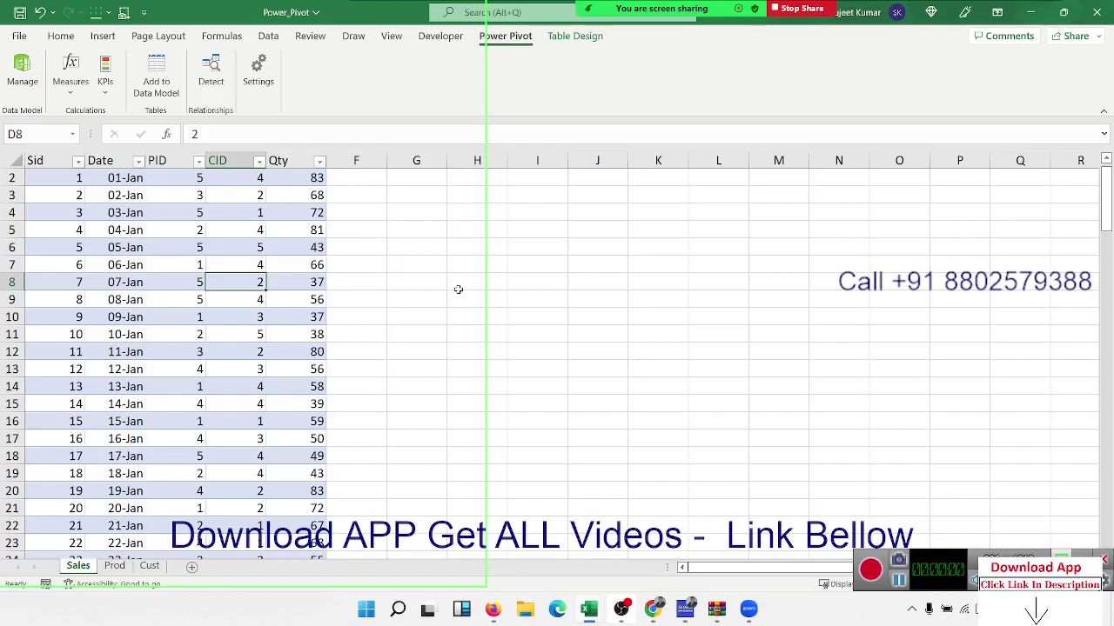
Open the Power Pivot window and view Table2's PID, Name and MRP data.
{"action": "left_click", "coordinate": [24, 70]}
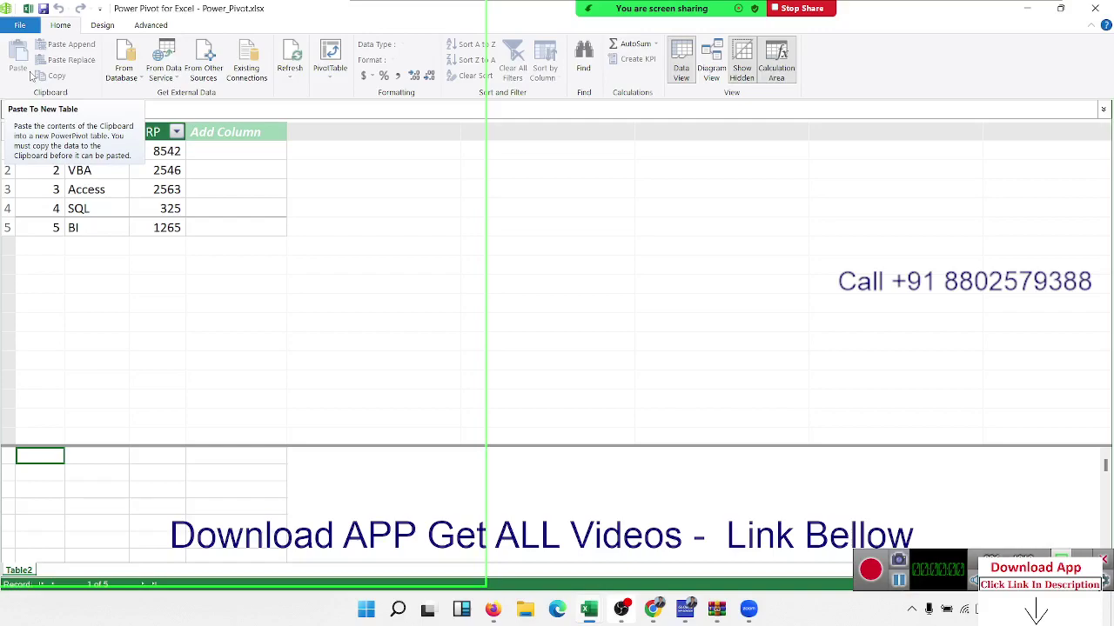
{"action": "double_click", "coordinate": [12, 570]}
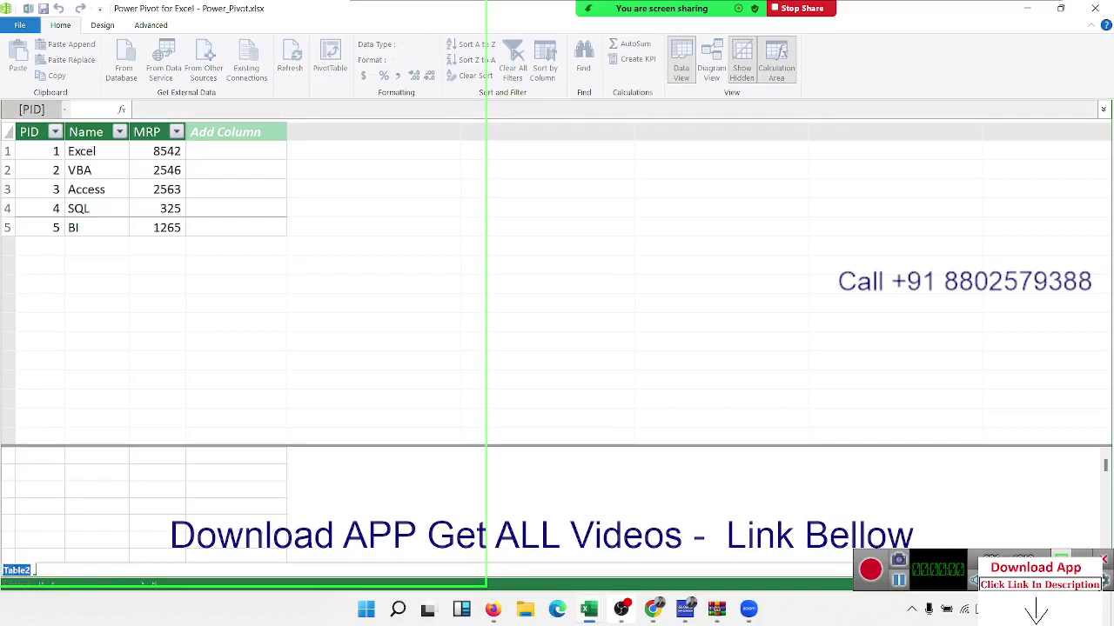
{"action": "key", "text": "Return"}
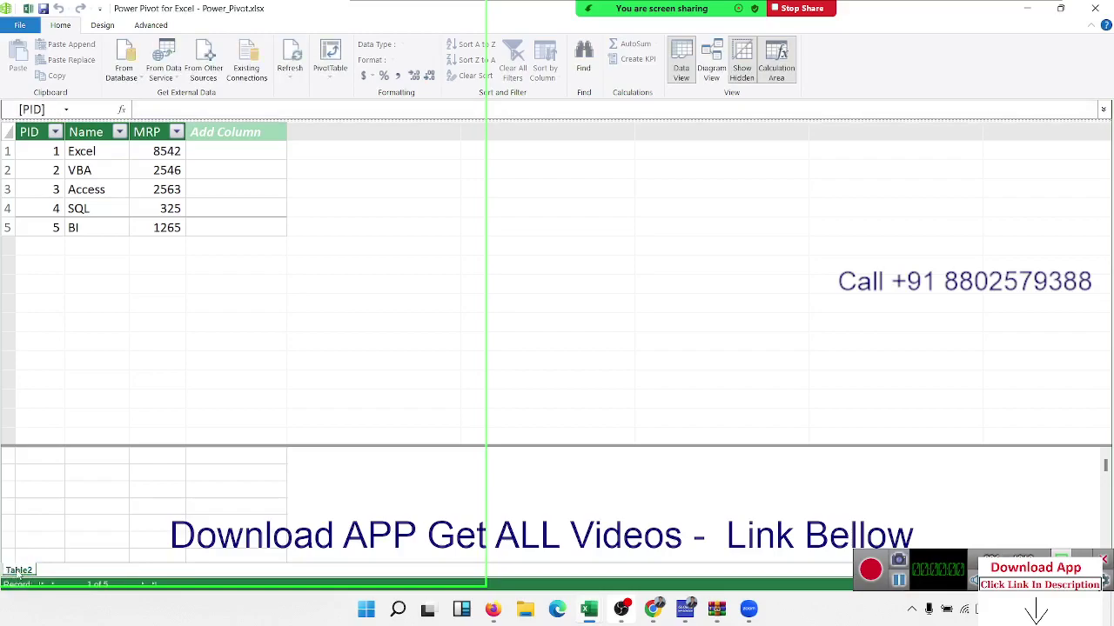
{"action": "key", "text": "alt+Tab"}
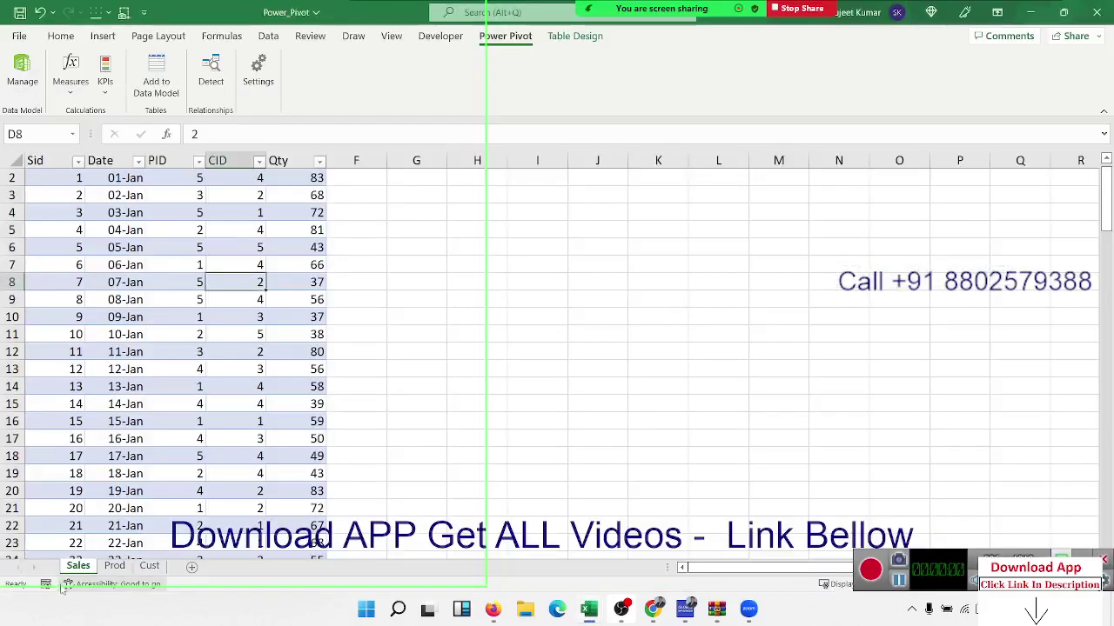
{"action": "key", "text": "alt+Tab"}
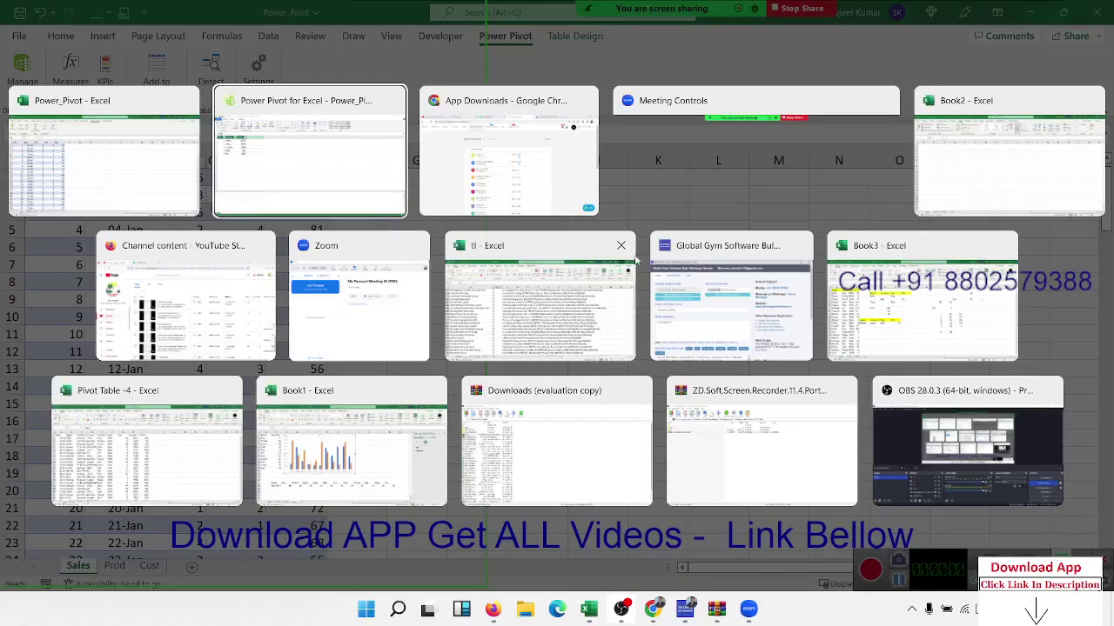
Delete Table2 from the Power Pivot data model and confirm the permanent deletion.
{"action": "left_click", "coordinate": [296, 191]}
{"action": "right_click", "coordinate": [19, 570]}
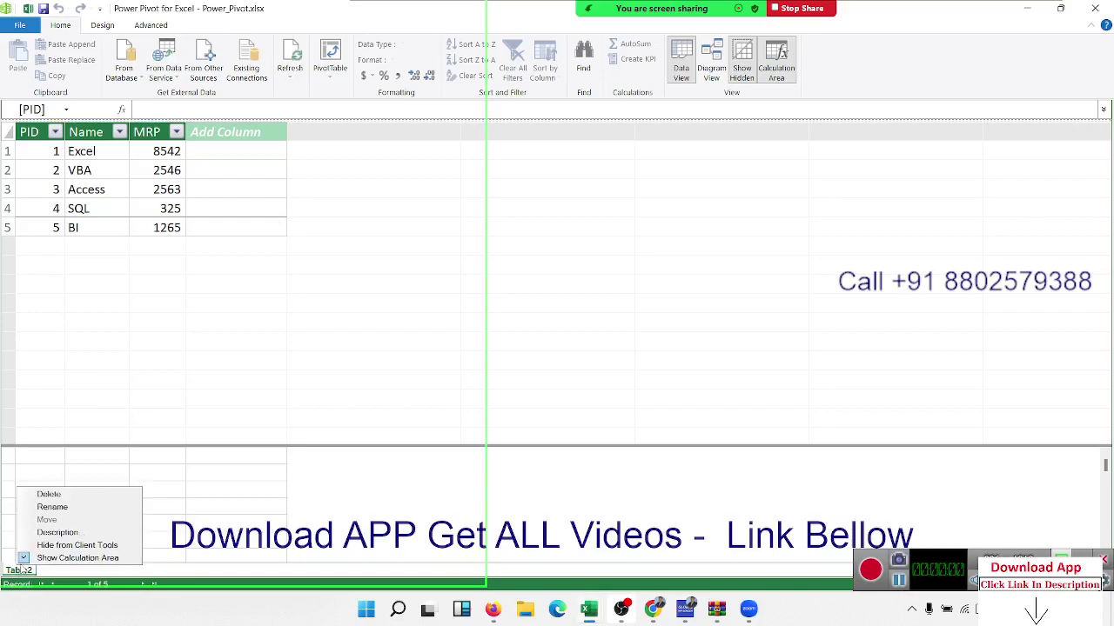
{"action": "left_click", "coordinate": [70, 497]}
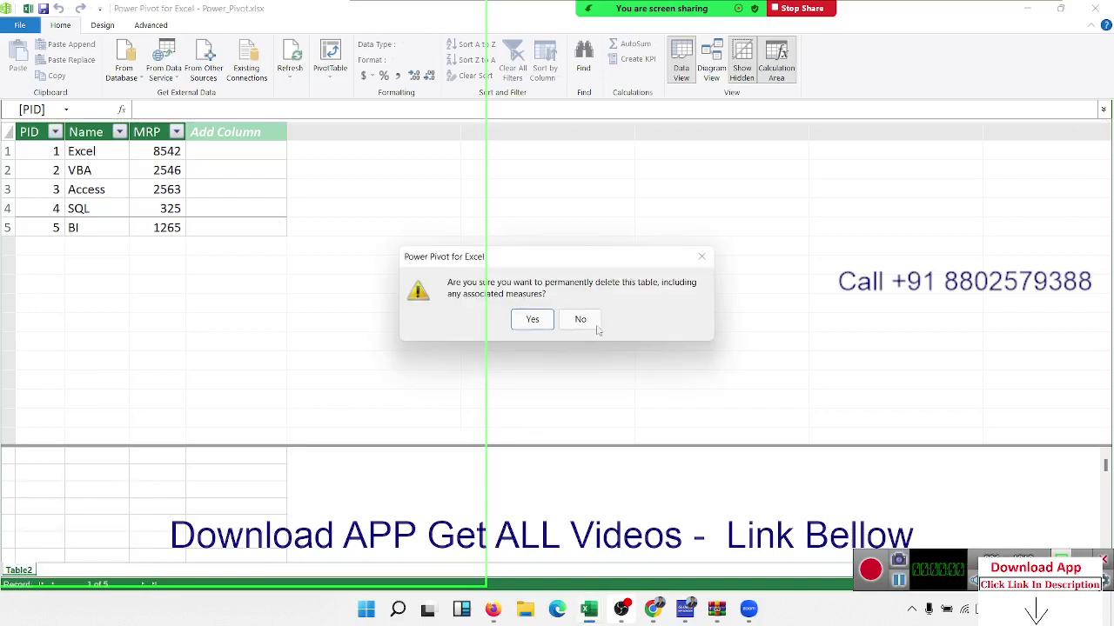
{"action": "left_click", "coordinate": [532, 320]}
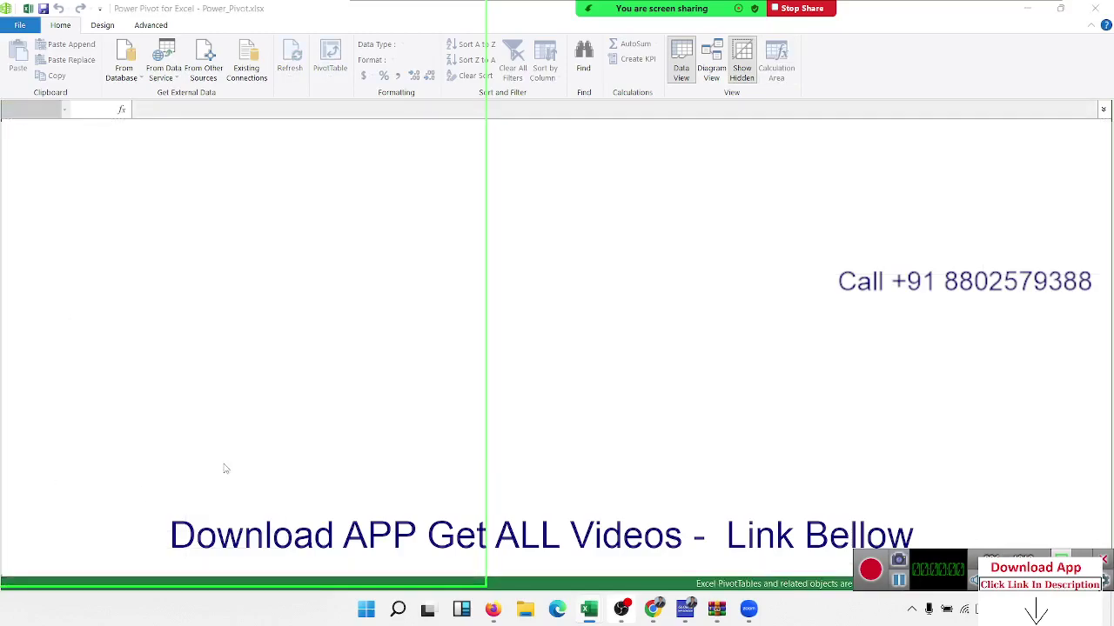
{"action": "key", "text": "alt+Tab"}
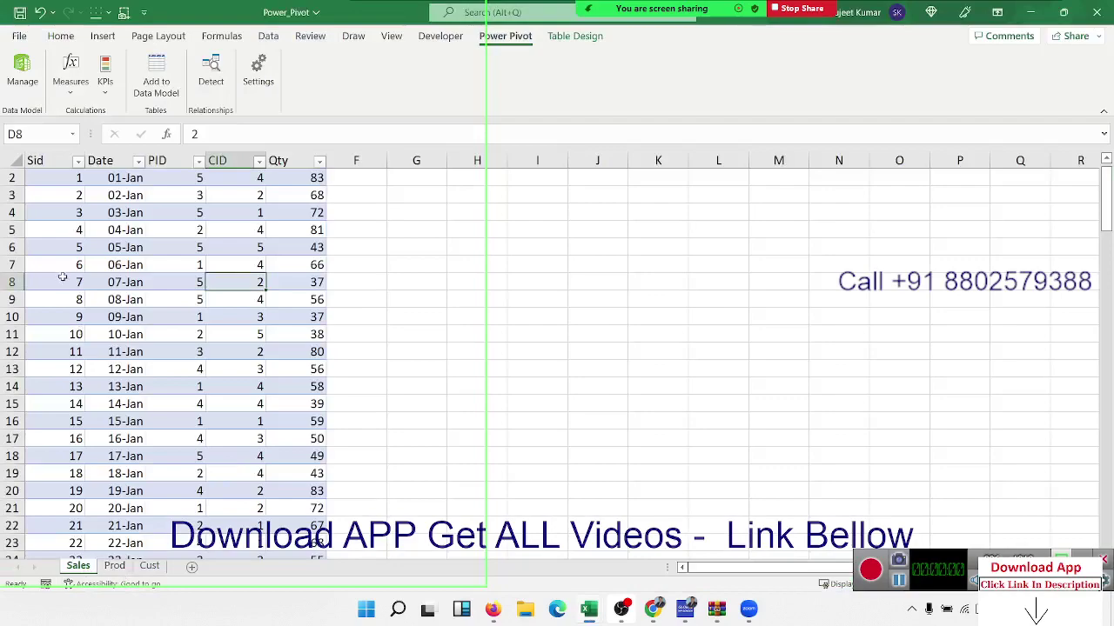
Add the Sales sheet's table to the data model and rename its Table1 tab to Sales.
{"action": "left_click", "coordinate": [72, 196]}
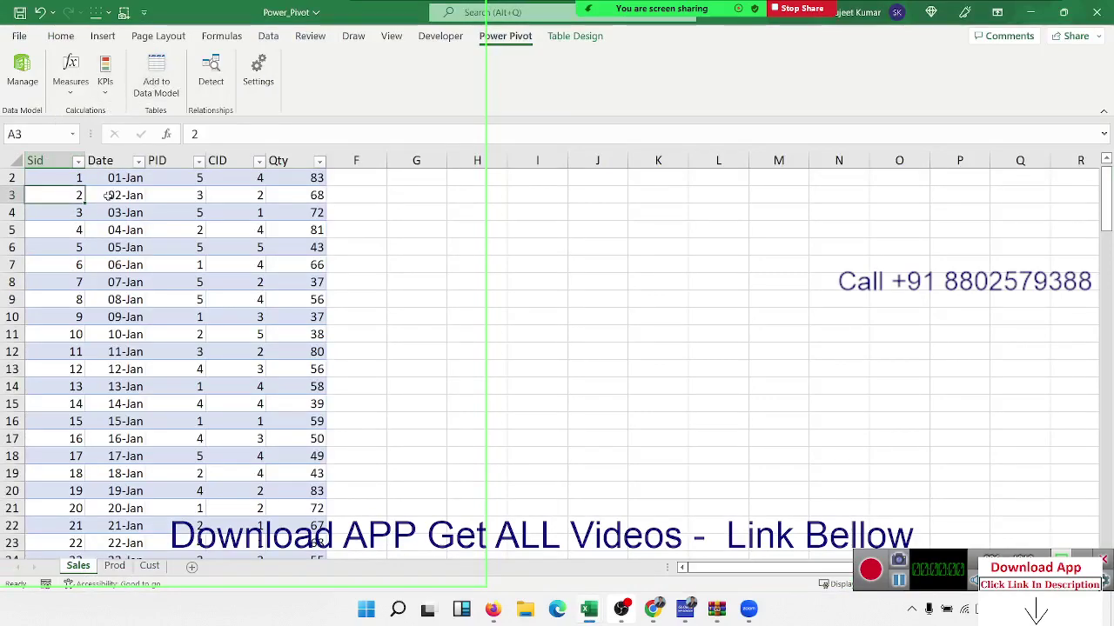
{"action": "left_click", "coordinate": [156, 87]}
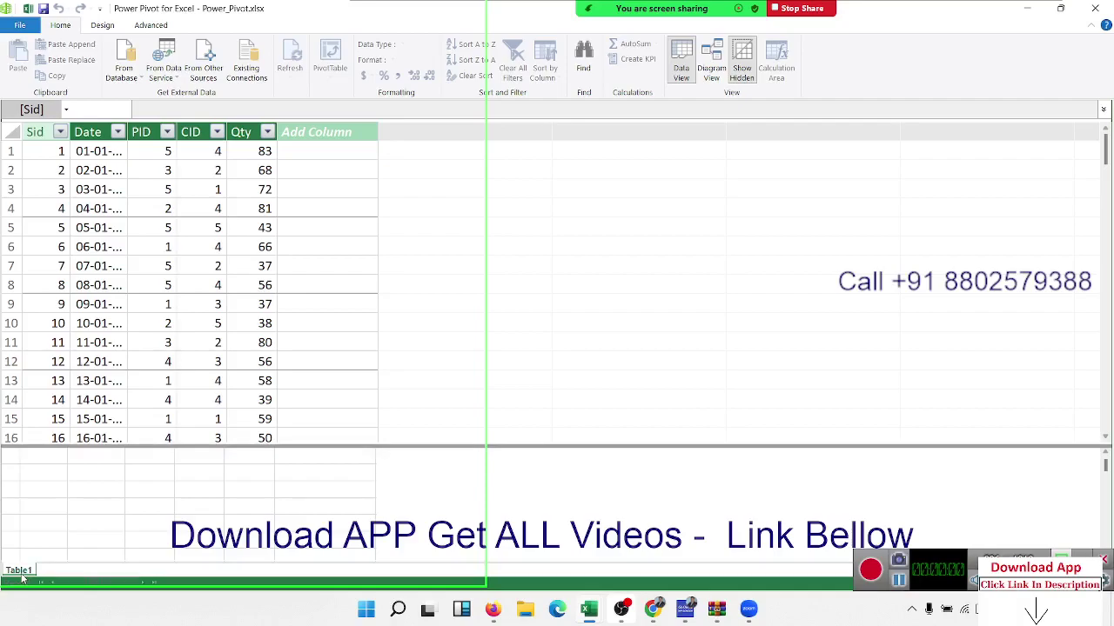
{"action": "double_click", "coordinate": [18, 570]}
{"action": "type", "text": "Sales"}
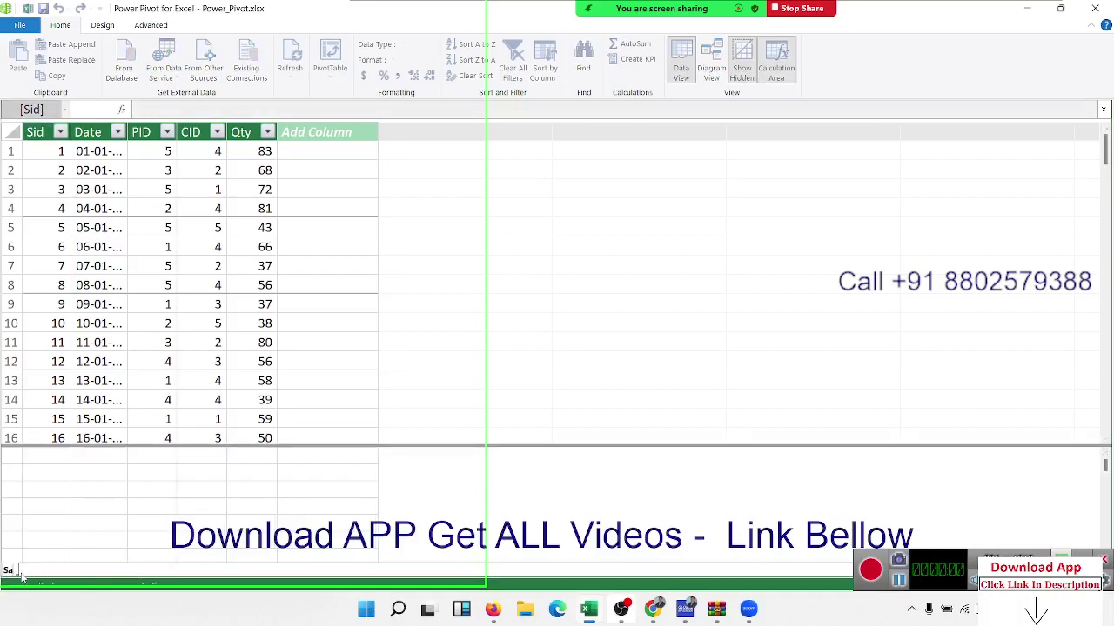
{"action": "key", "text": "Return"}
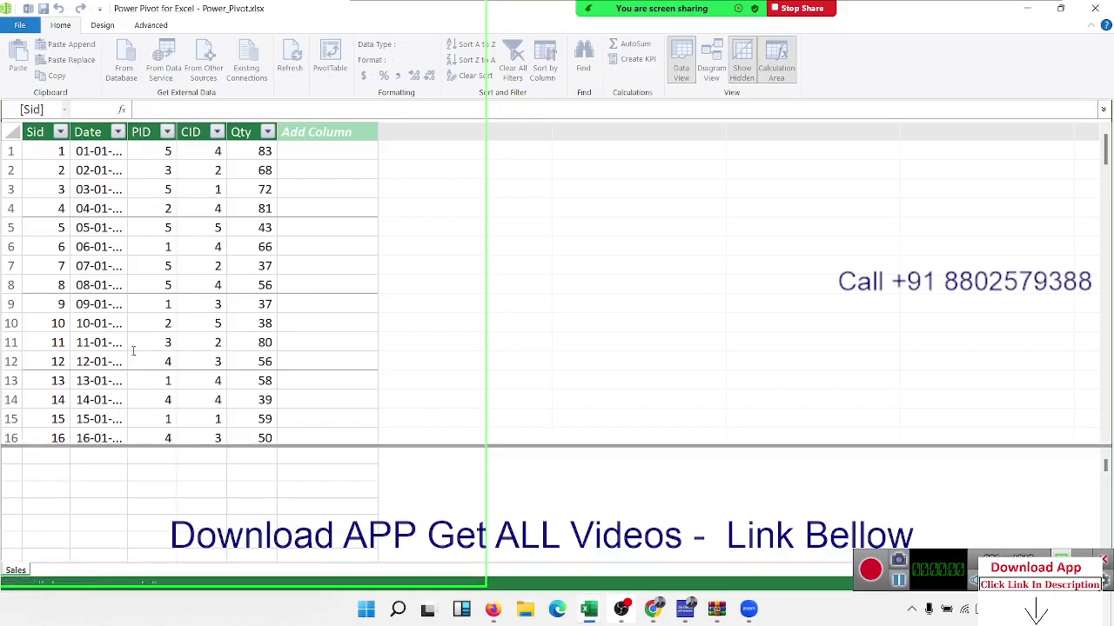
{"action": "key", "text": "alt+Tab"}
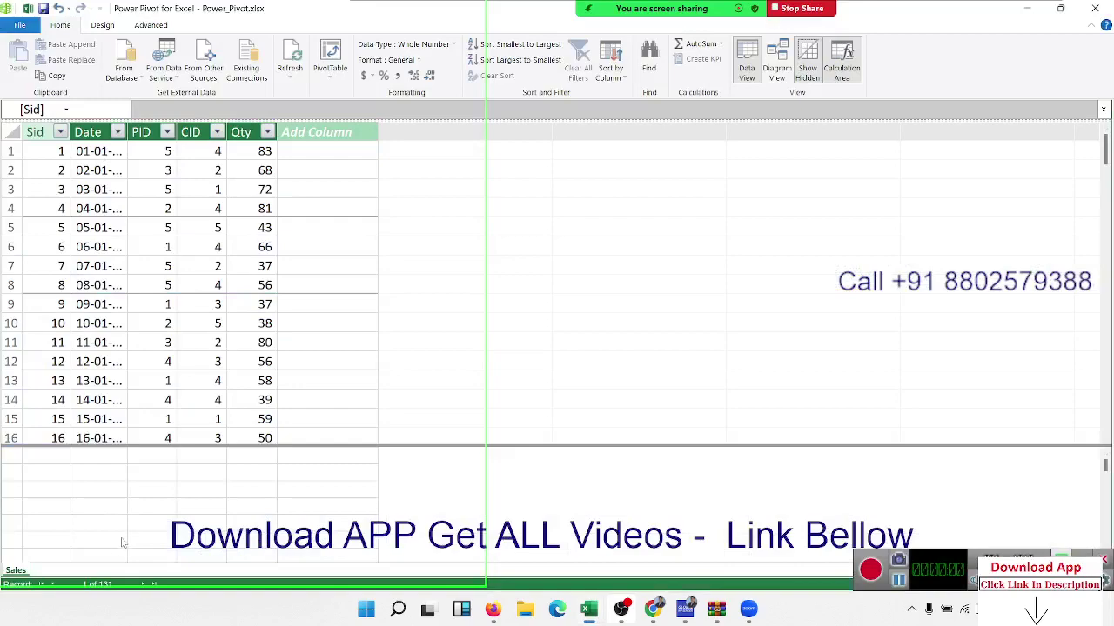
{"action": "key", "text": "alt+Tab"}
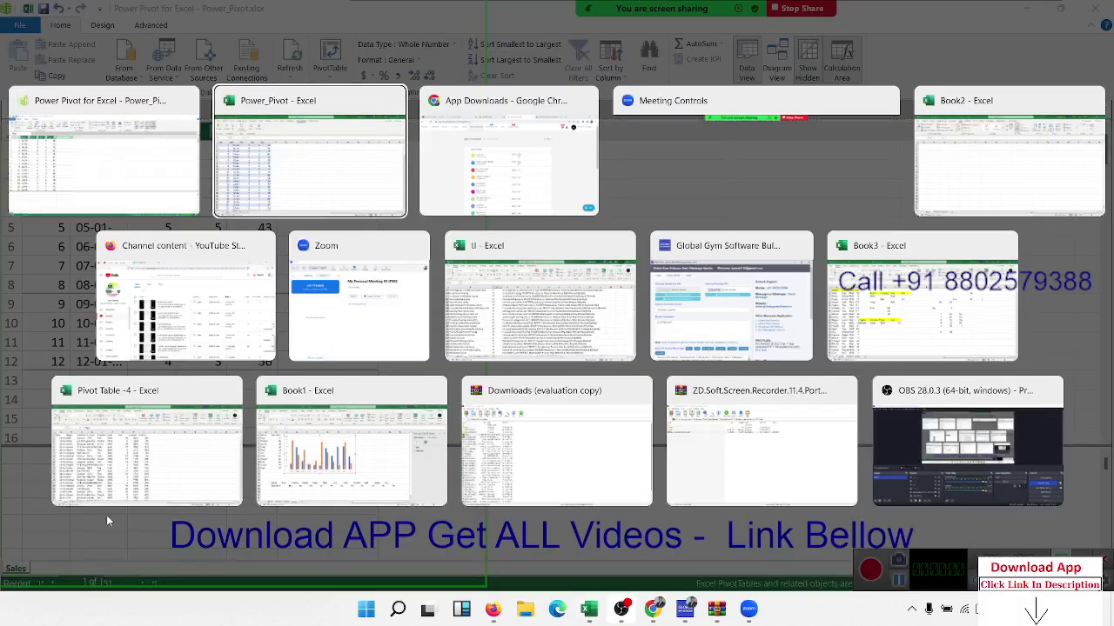
Add the Prod sheet's table to the data model and rename its Table2 tab to Product.
{"action": "left_click", "coordinate": [301, 178]}
{"action": "left_click", "coordinate": [115, 566]}
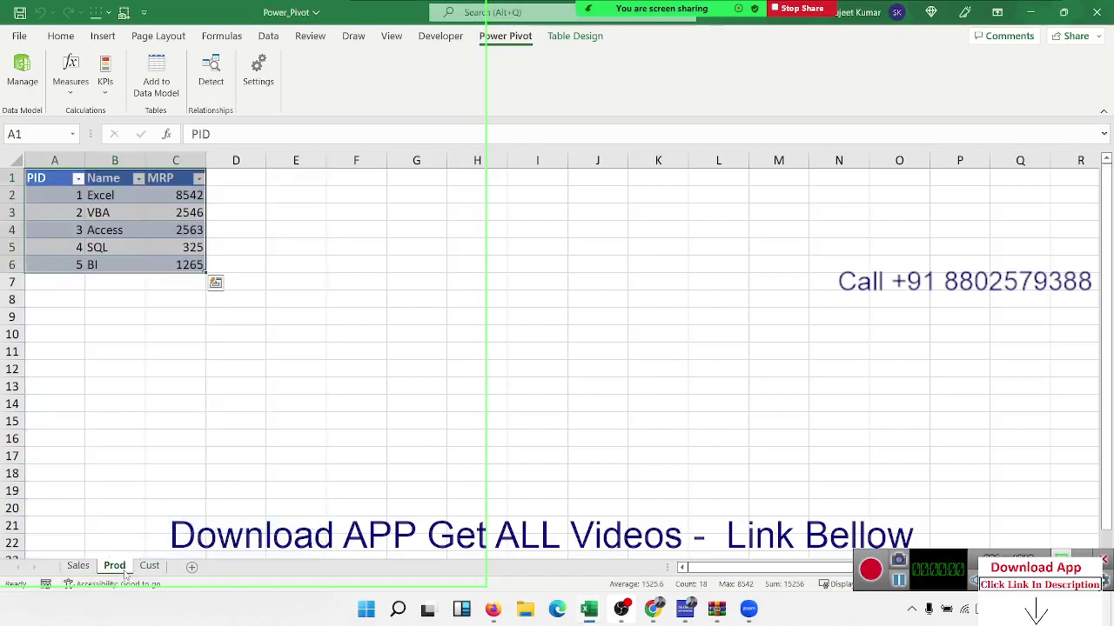
{"action": "left_click", "coordinate": [168, 82]}
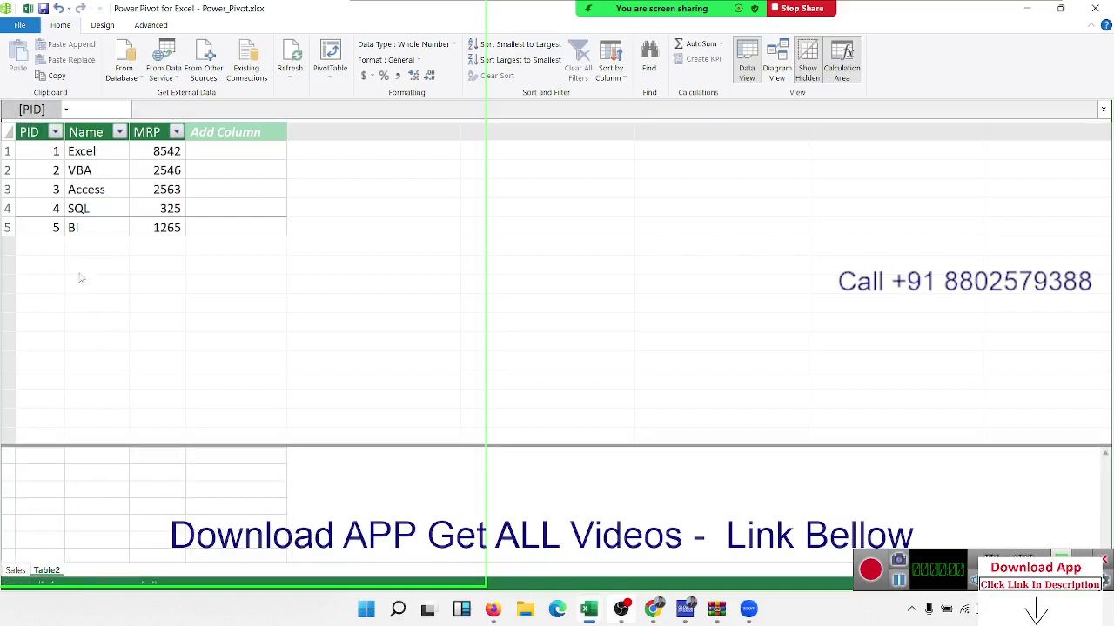
{"action": "double_click", "coordinate": [47, 571]}
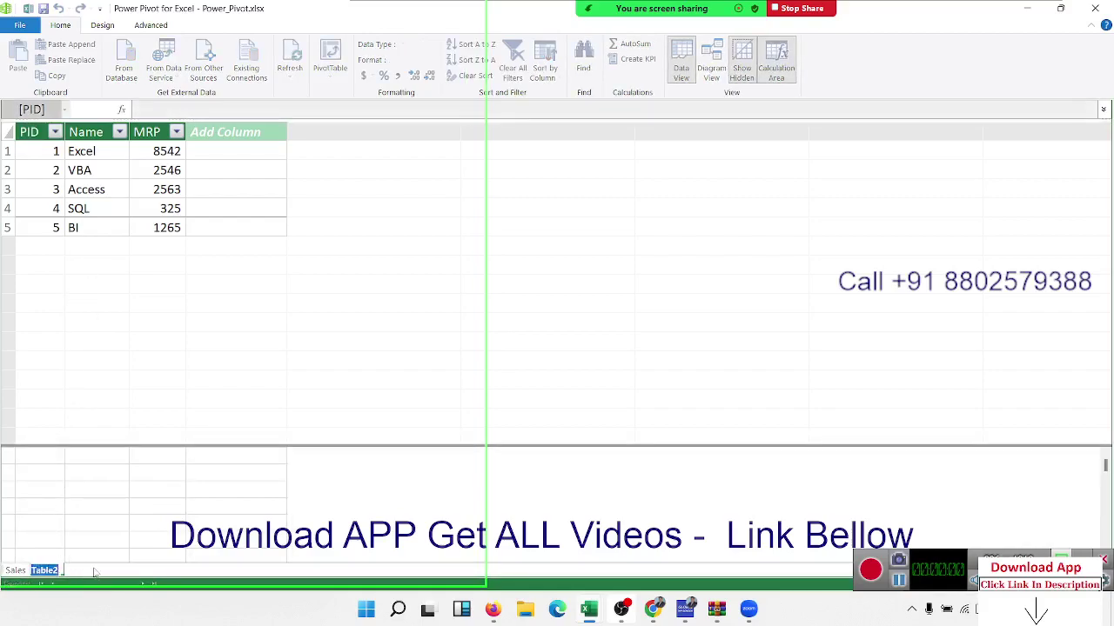
{"action": "type", "text": "Product"}
{"action": "key", "text": "Return"}
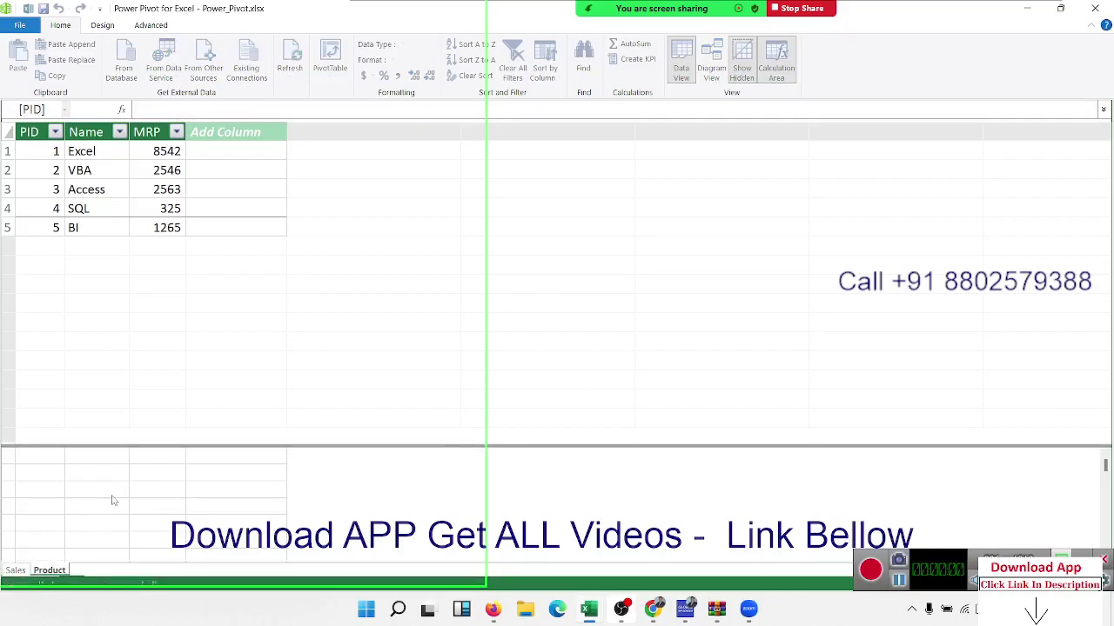
{"action": "key", "text": "alt+Tab"}
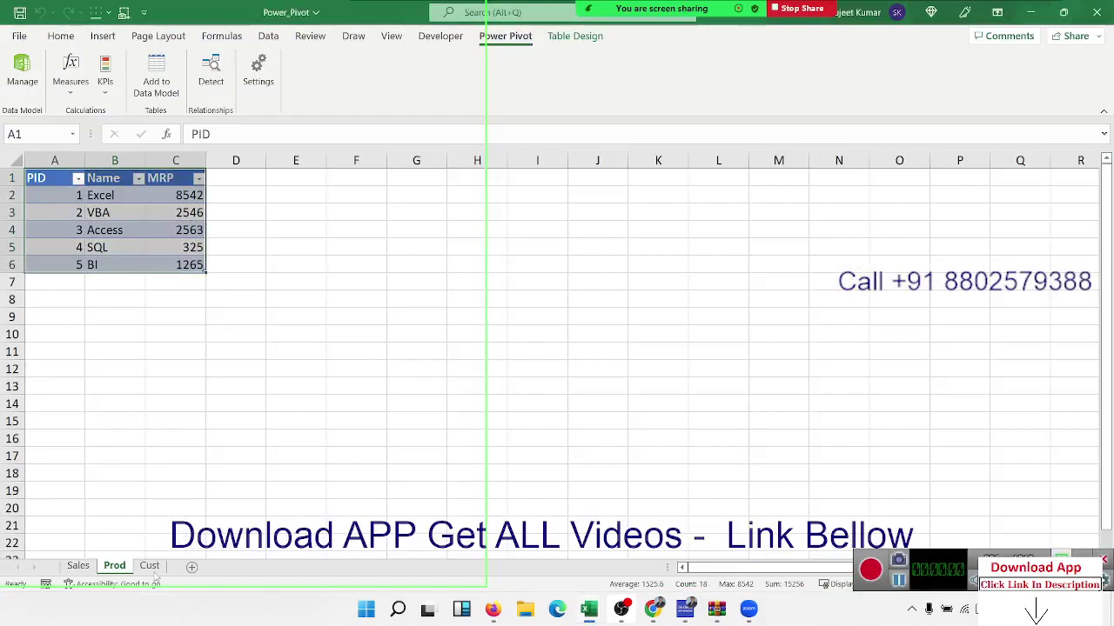
Add the Cust sheet's A1:C6 table to the data model and rename Table3 to Cust.
{"action": "left_click", "coordinate": [228, 420]}
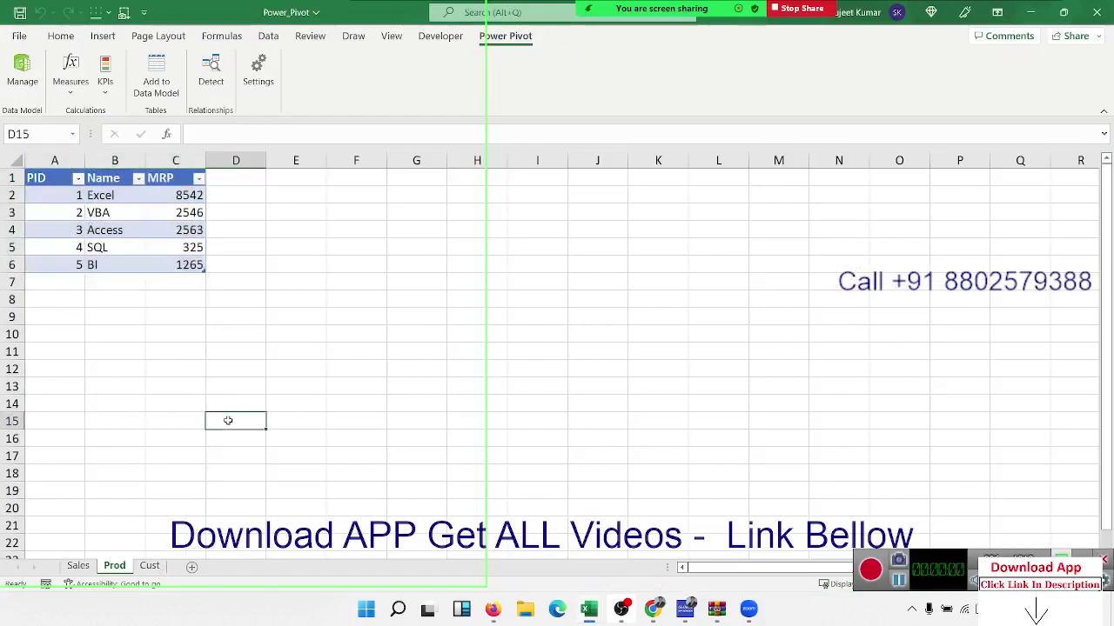
{"action": "left_click", "coordinate": [150, 565]}
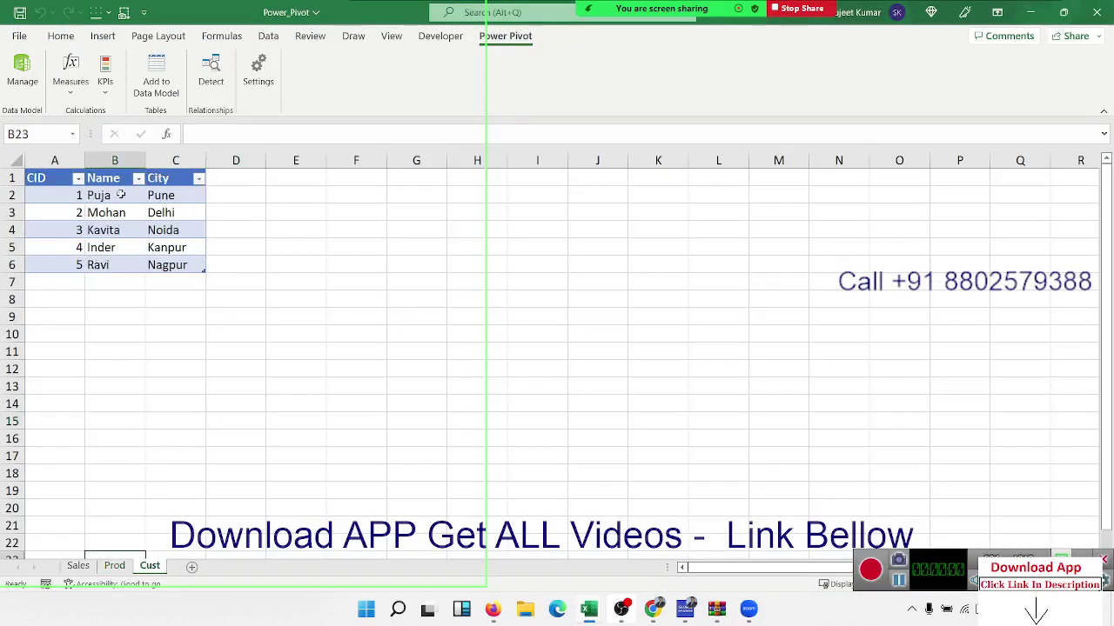
{"action": "left_click_drag", "start_coordinate": [47, 184], "coordinate": [178, 265]}
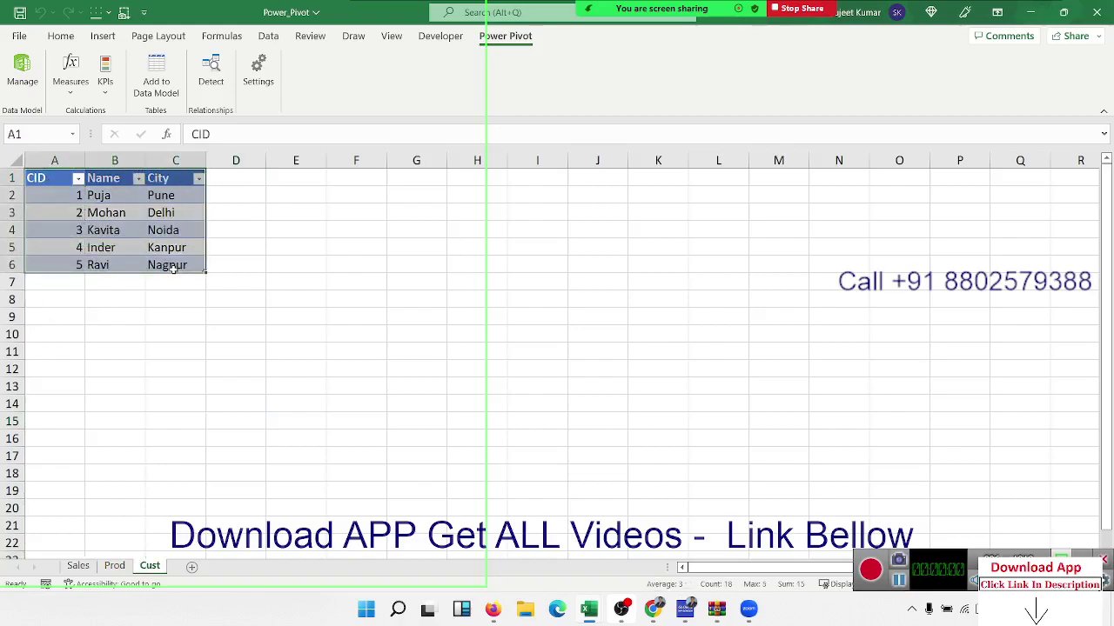
{"action": "left_click", "coordinate": [152, 80]}
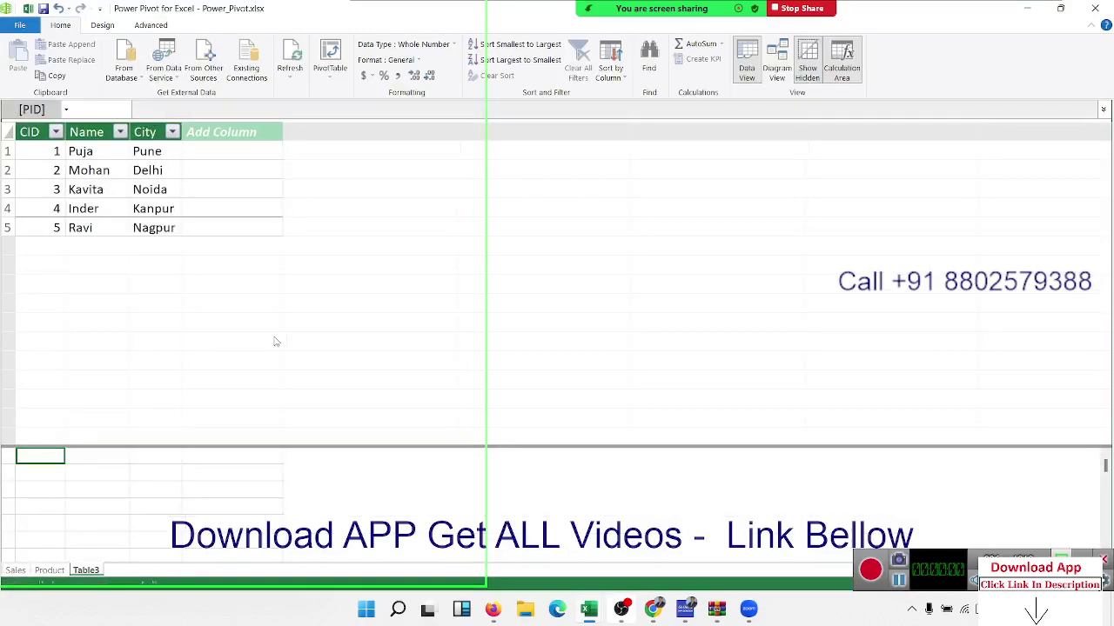
{"action": "double_click", "coordinate": [97, 572]}
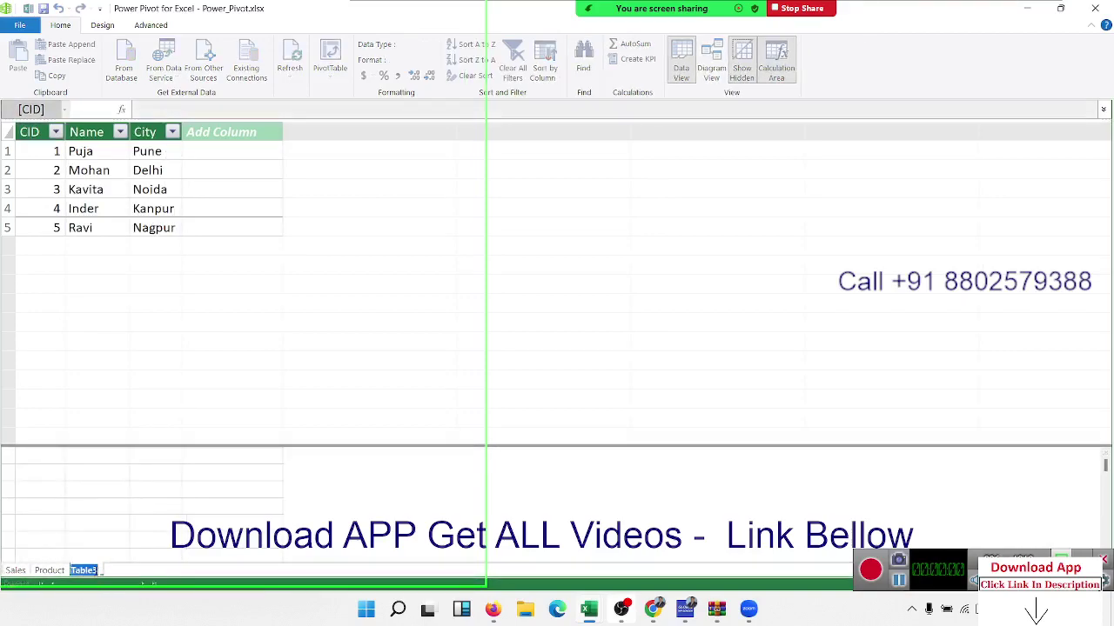
{"action": "type", "text": "c"}
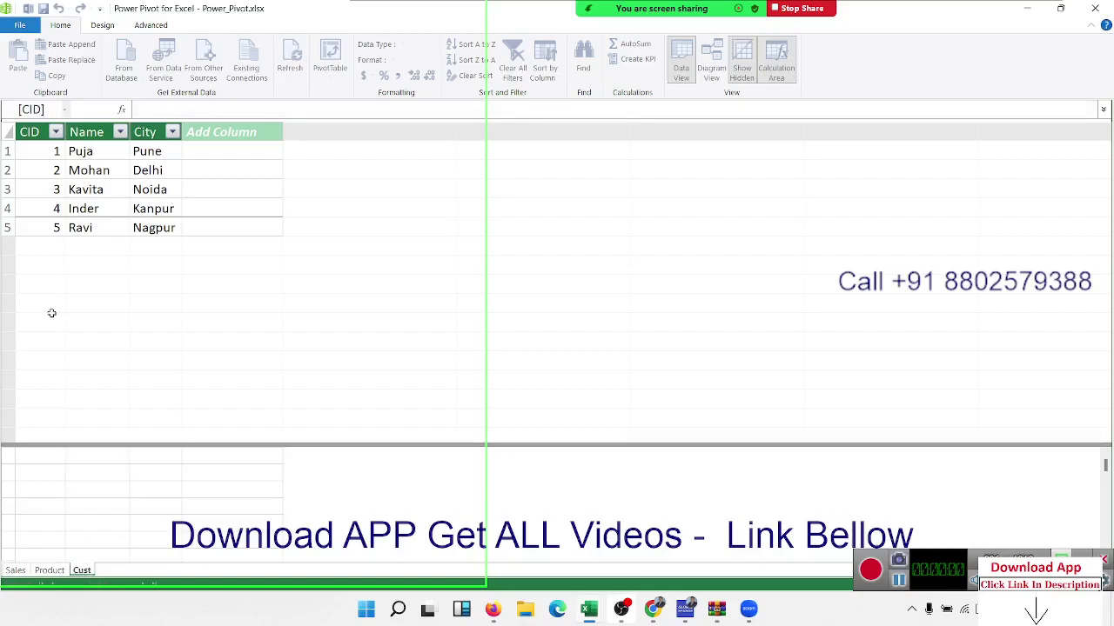
{"action": "key", "text": "Return"}
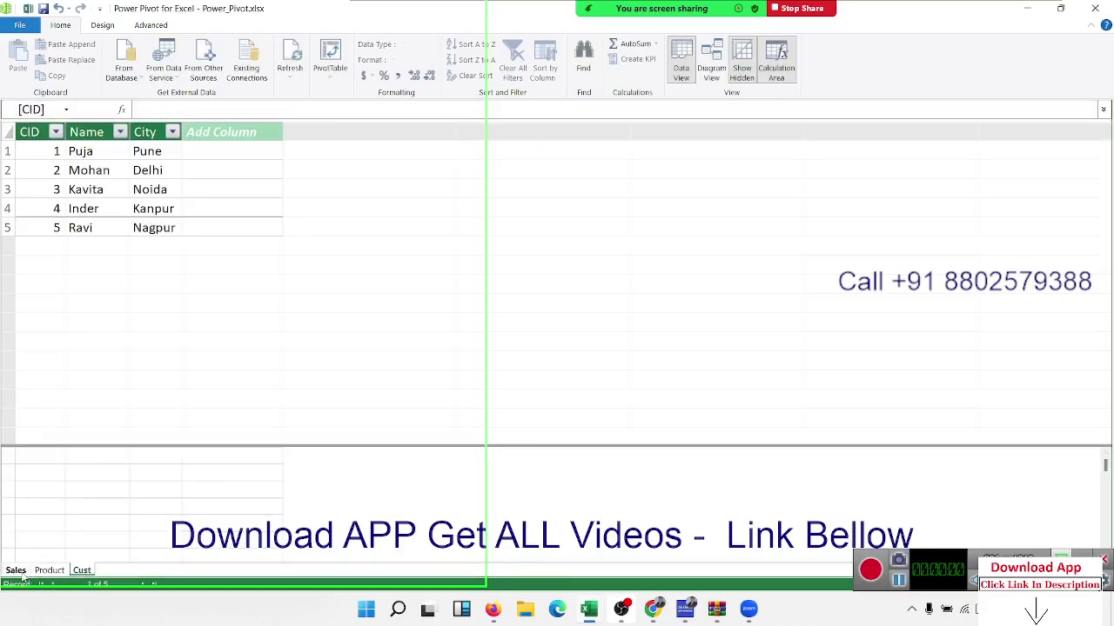
Switch to Diagram View and spread the Cust, Sales and Product table boxes apart.
{"action": "left_click", "coordinate": [23, 572]}
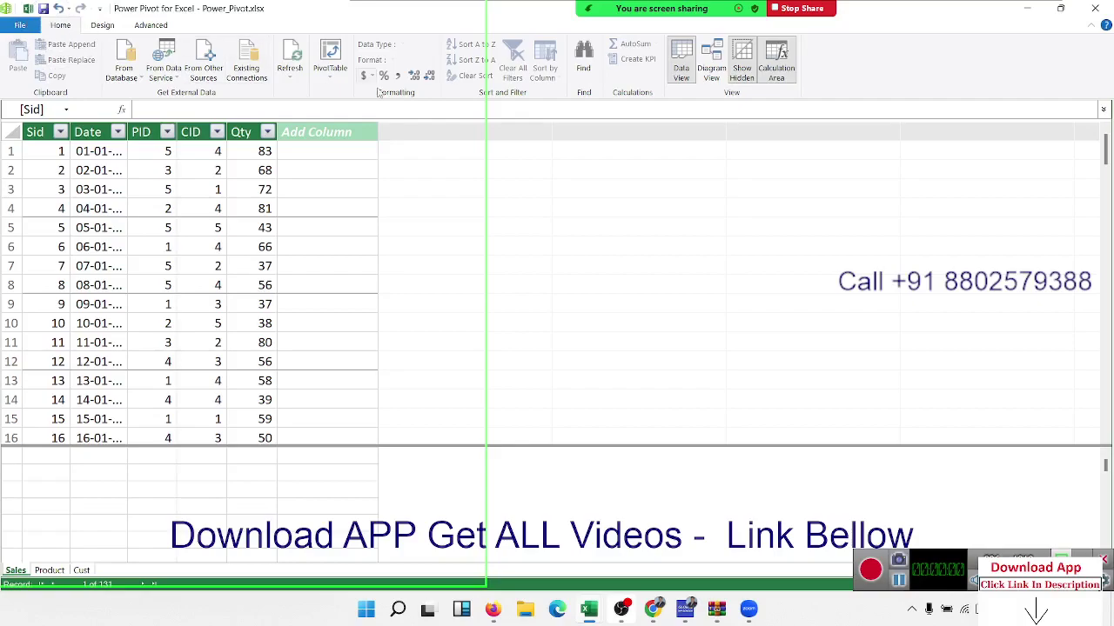
{"action": "left_click", "coordinate": [723, 79]}
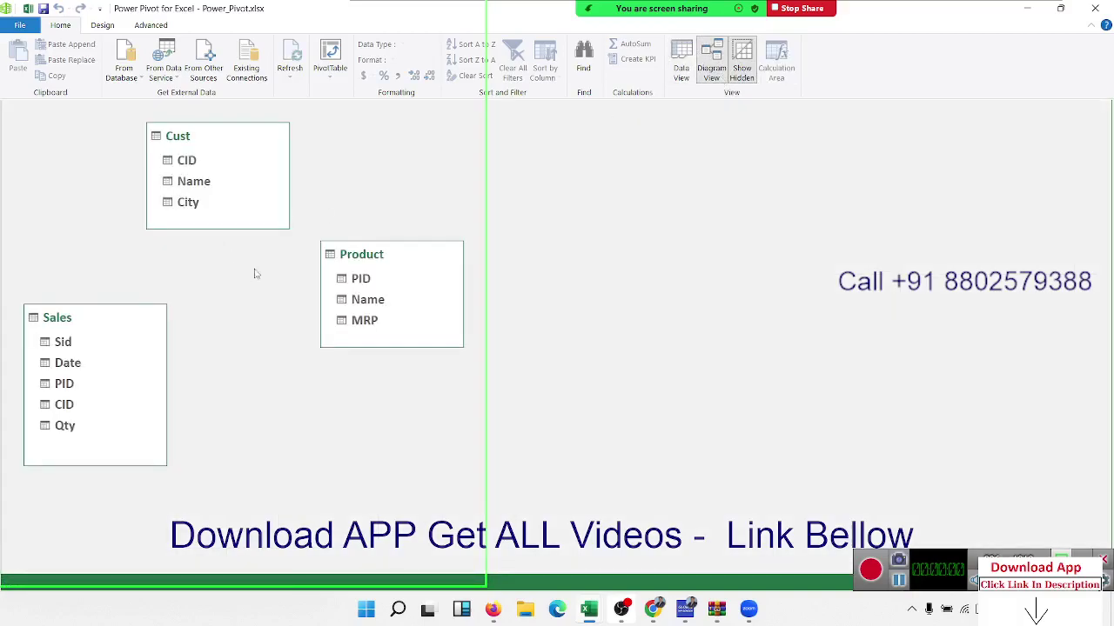
{"action": "left_click_drag", "start_coordinate": [205, 142], "coordinate": [82, 142]}
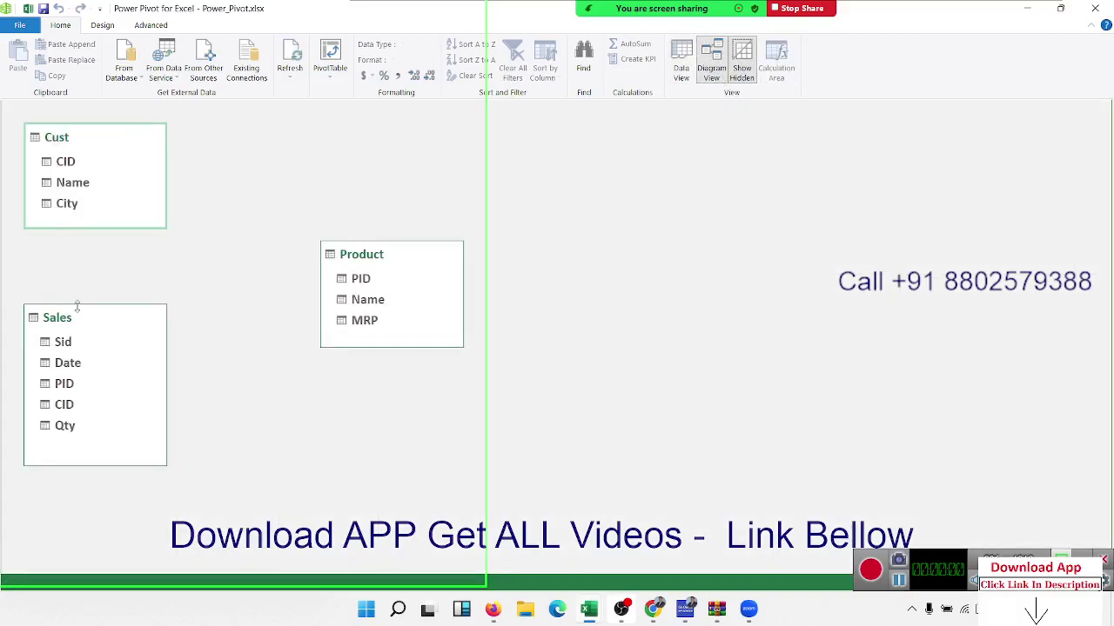
{"action": "left_click_drag", "start_coordinate": [91, 326], "coordinate": [314, 138]}
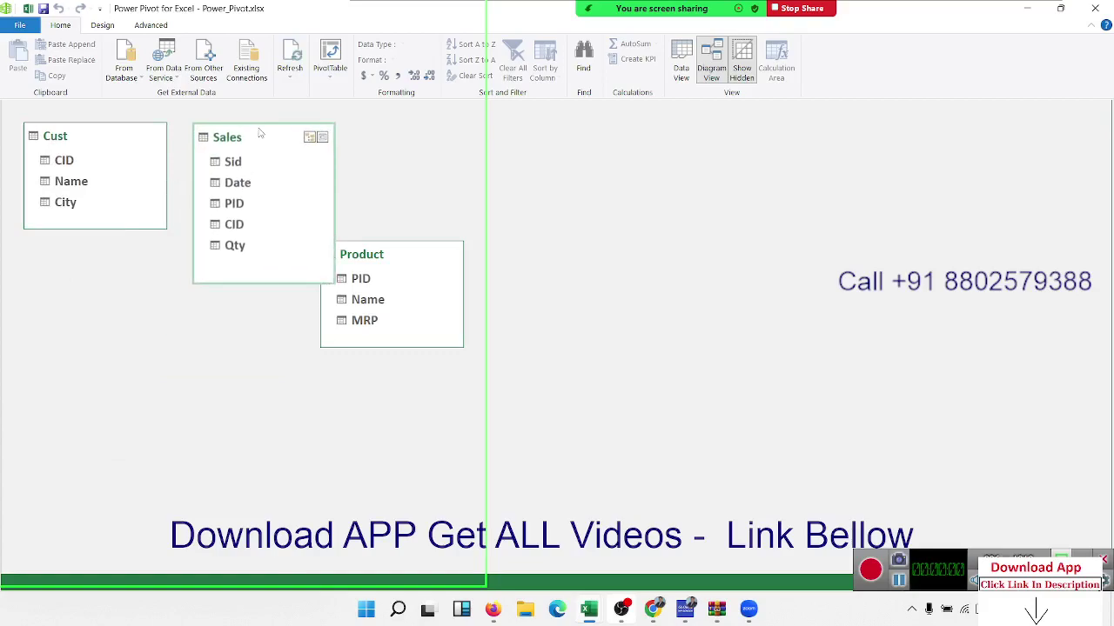
{"action": "left_click_drag", "start_coordinate": [140, 135], "coordinate": [140, 324]}
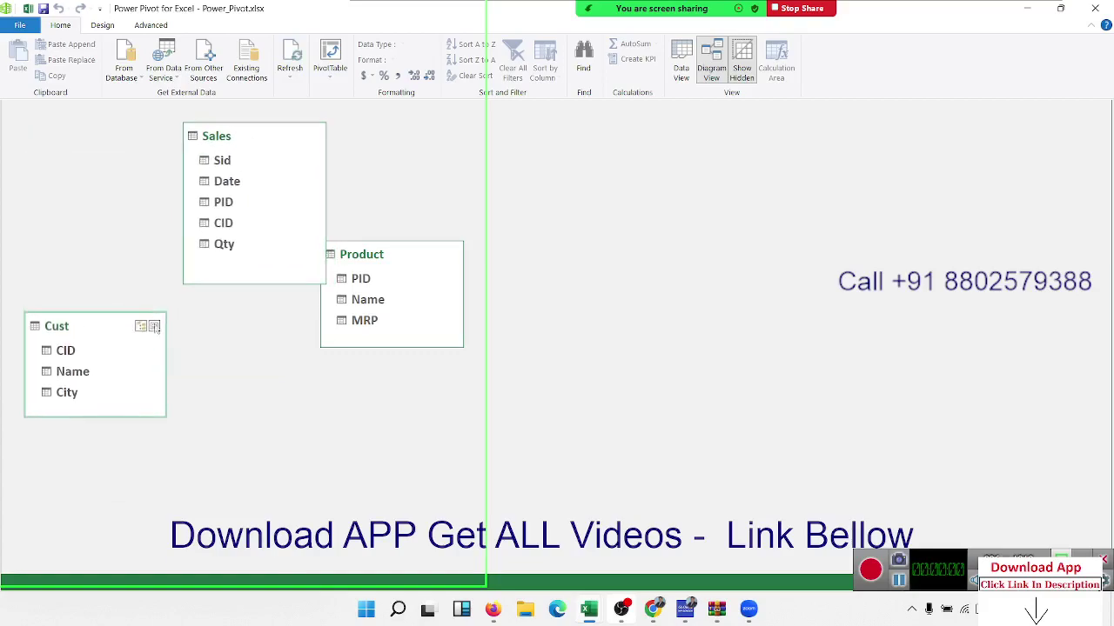
{"action": "left_click_drag", "start_coordinate": [390, 261], "coordinate": [416, 350]}
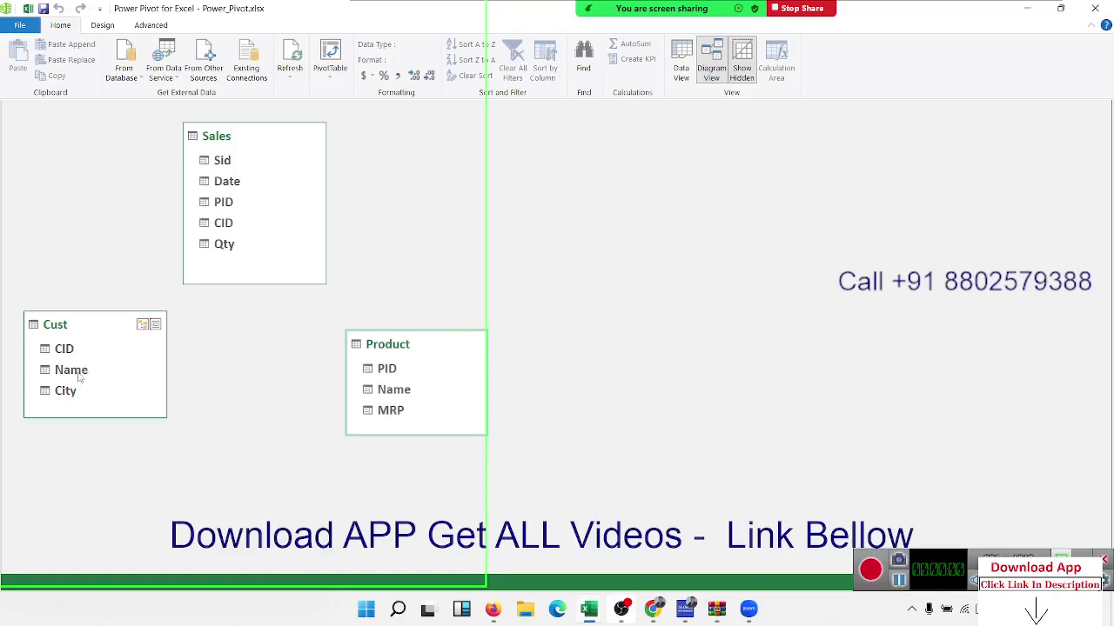
Link Sales CID to Cust CID and Sales PID to Product PID, then return to Data View.
{"action": "left_click", "coordinate": [69, 348]}
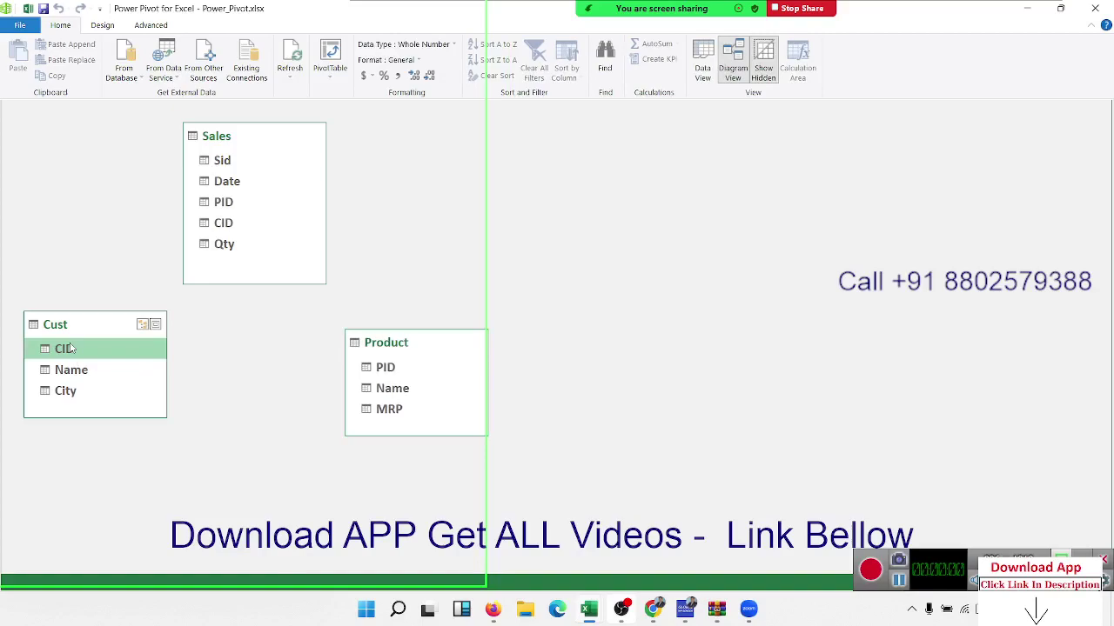
{"action": "left_click", "coordinate": [228, 231]}
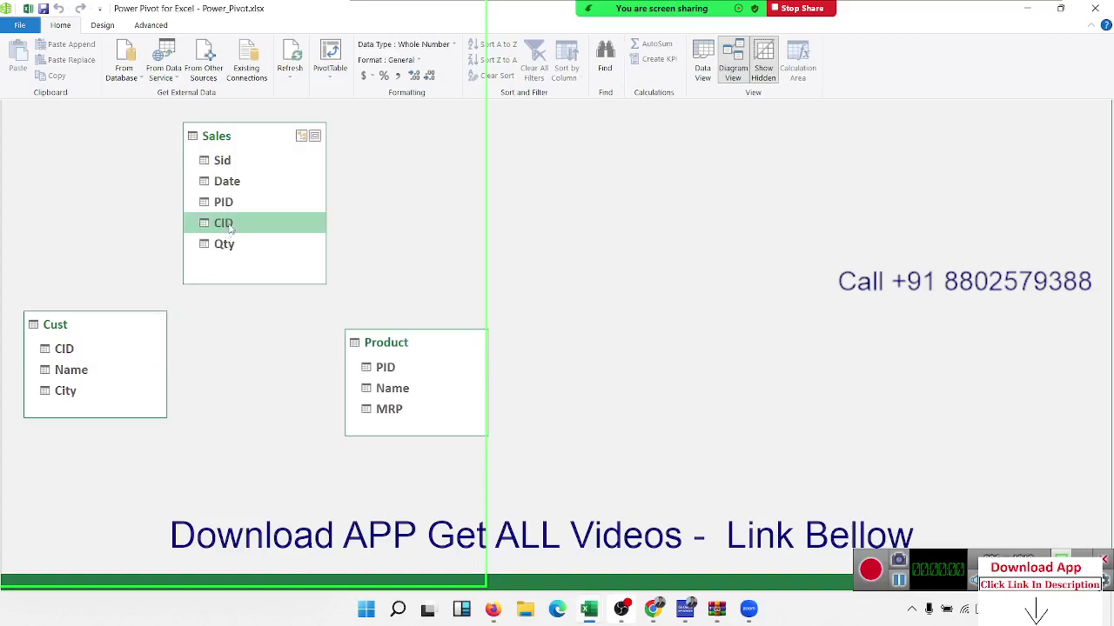
{"action": "left_click_drag", "start_coordinate": [231, 228], "coordinate": [61, 347]}
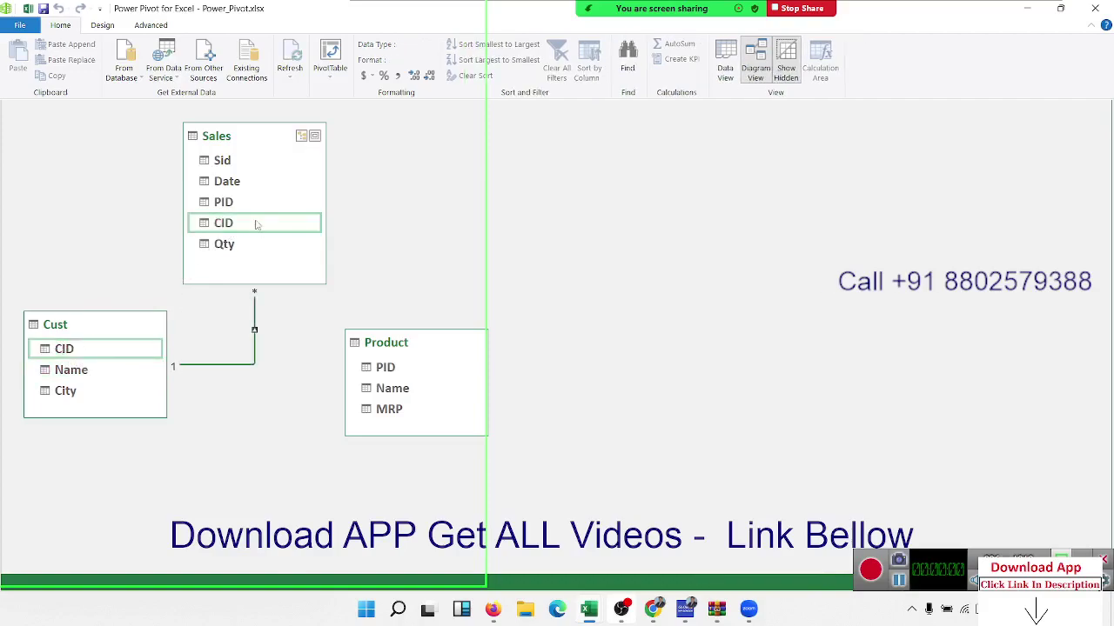
{"action": "mouse_move", "coordinate": [248, 202]}
{"action": "left_mouse_down"}
{"action": "mouse_move", "coordinate": [410, 270]}
{"action": "mouse_move", "coordinate": [384, 370]}
{"action": "left_mouse_up"}
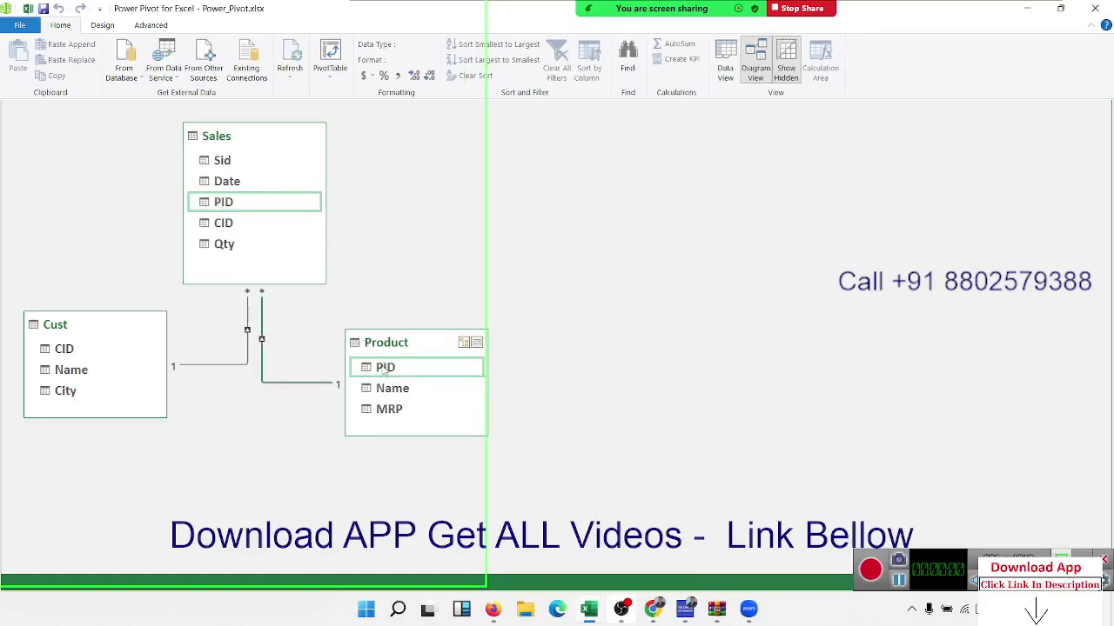
{"action": "left_click", "coordinate": [724, 65]}
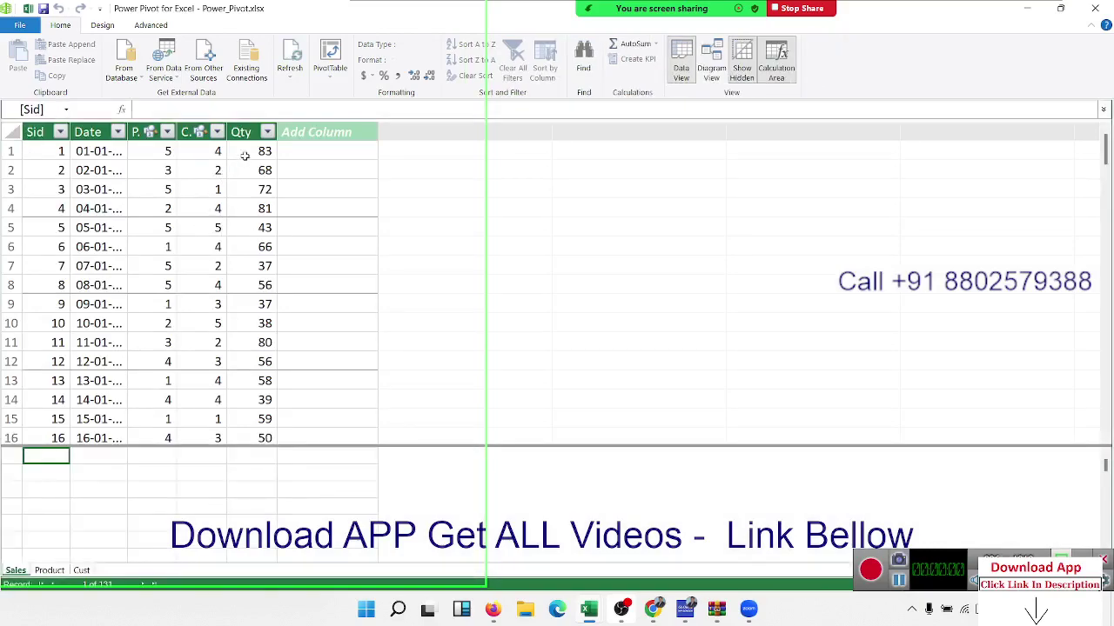
Add a new column to the Sales table named MRP.
{"action": "left_click", "coordinate": [299, 135]}
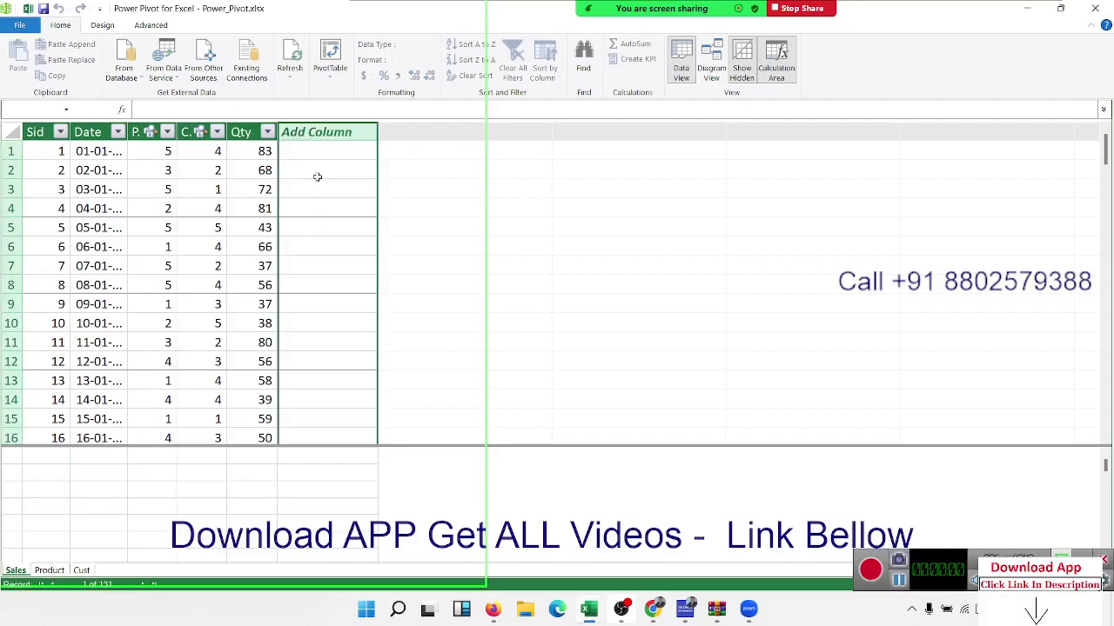
{"action": "double_click", "coordinate": [312, 131]}
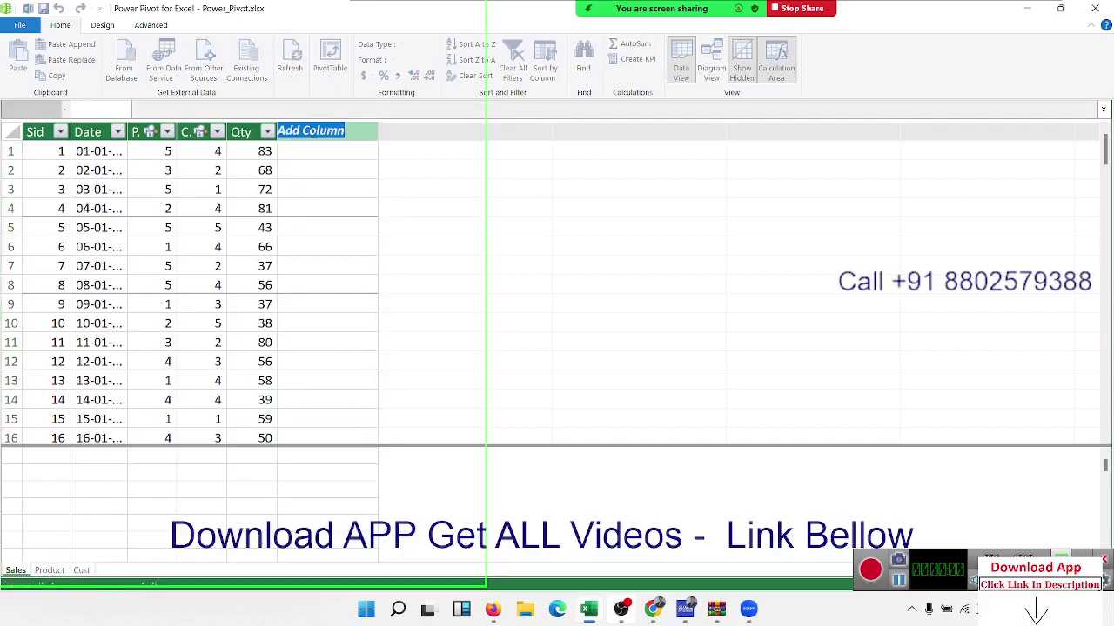
{"action": "type", "text": "MRP"}
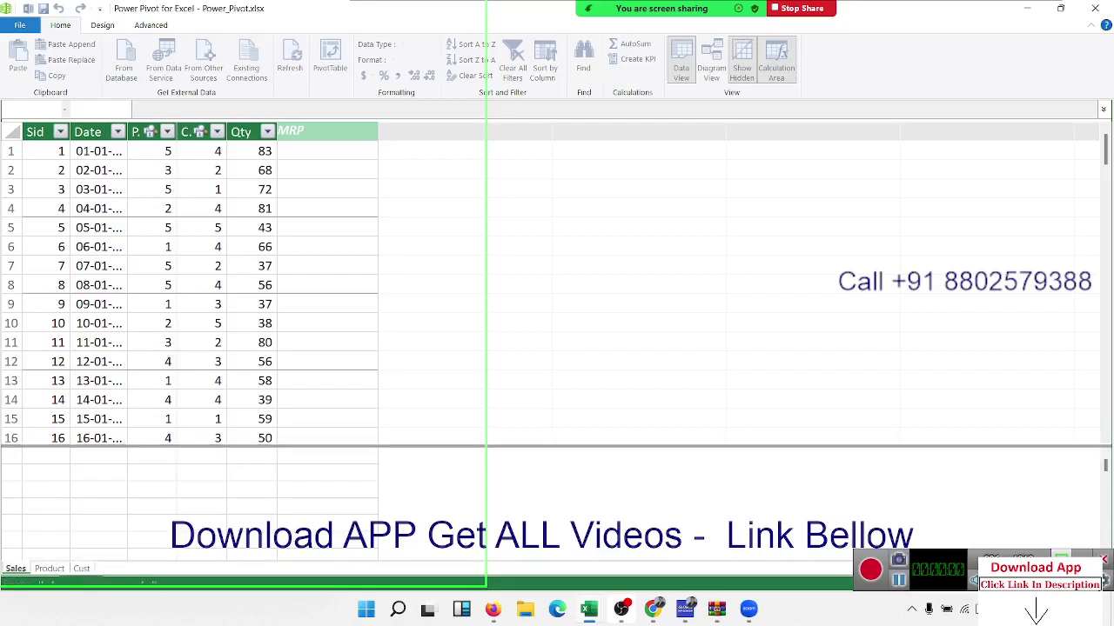
{"action": "key", "text": "Return"}
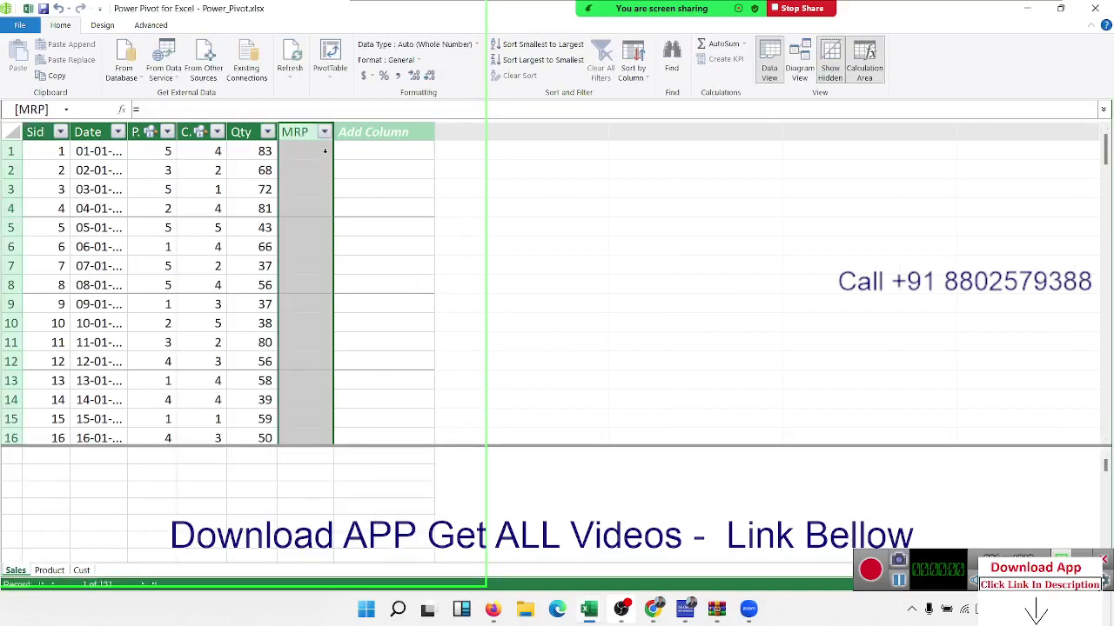
Fill the MRP column with =RELATED('Product'[MRP]).
{"action": "left_click", "coordinate": [321, 150]}
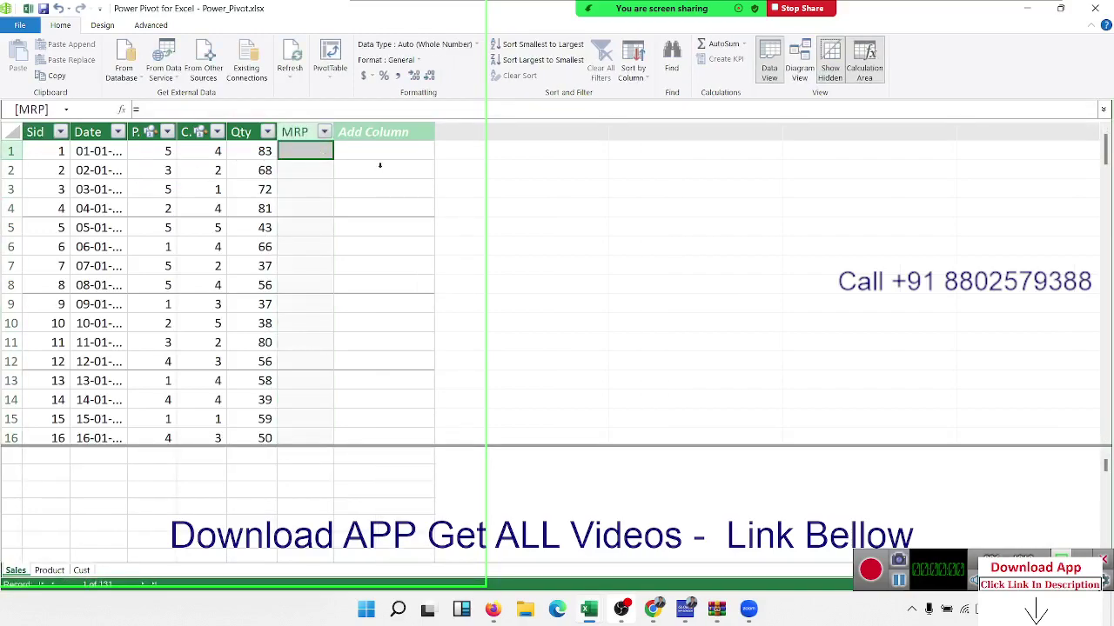
{"action": "type", "text": "=r"}
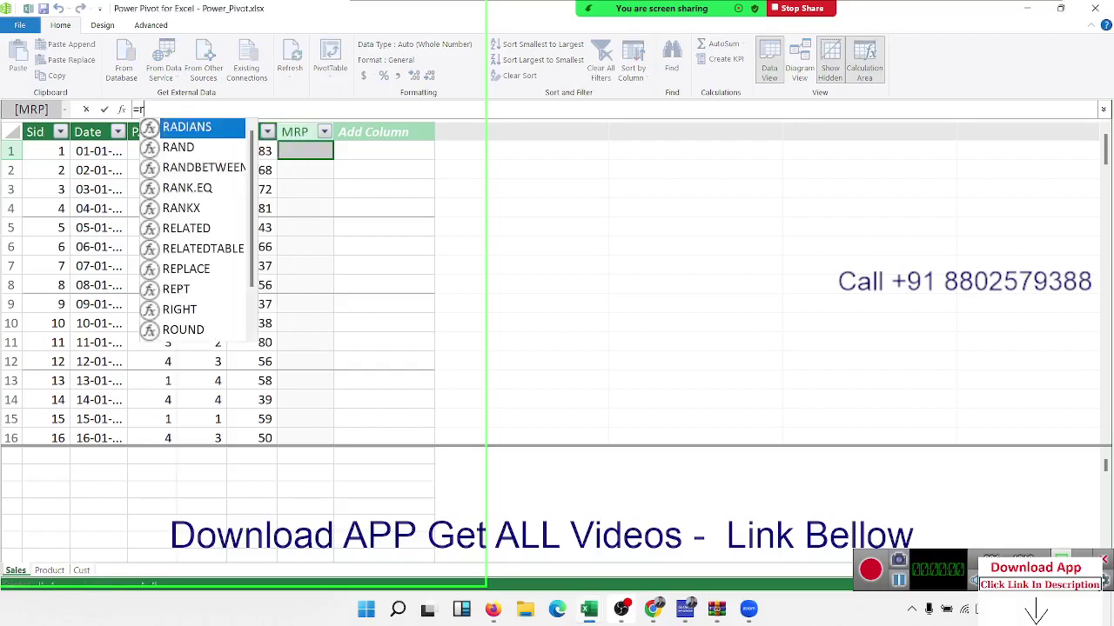
{"action": "type", "text": "e"}
{"action": "key", "text": "Tab"}
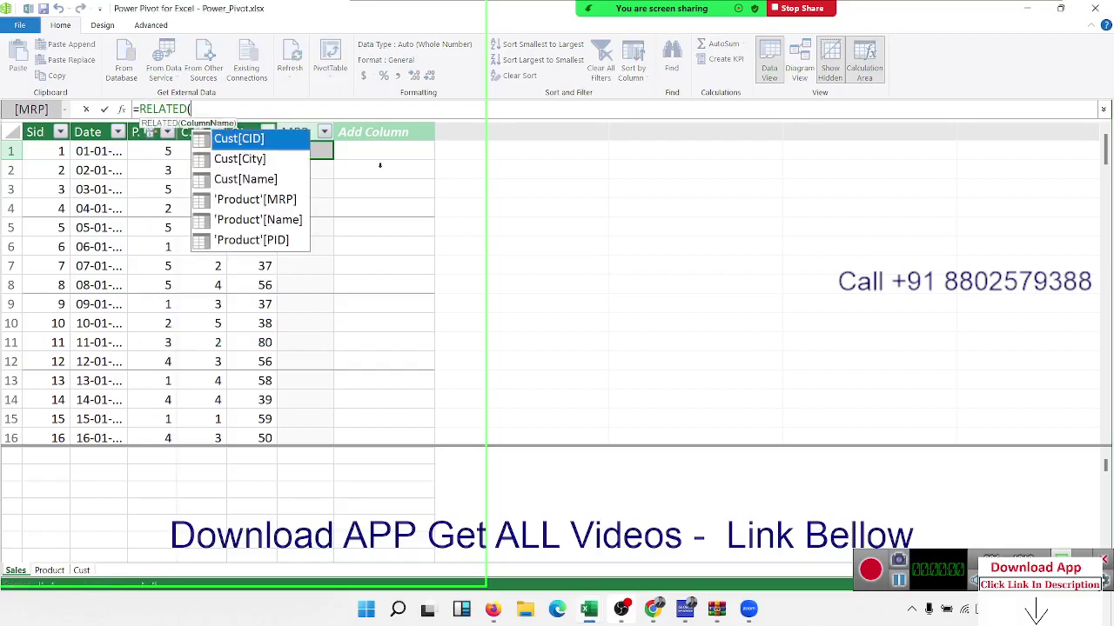
{"action": "key", "text": "Down"}
{"action": "key", "text": "Down"}
{"action": "key", "text": "Down"}
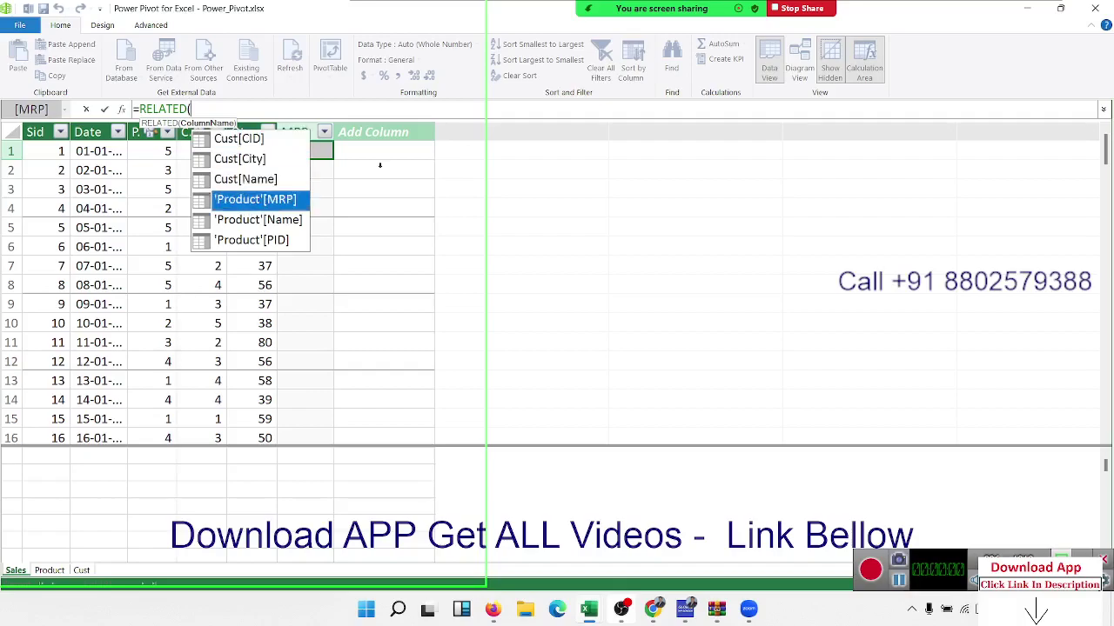
{"action": "key", "text": "Tab"}
{"action": "key", "text": "Return"}
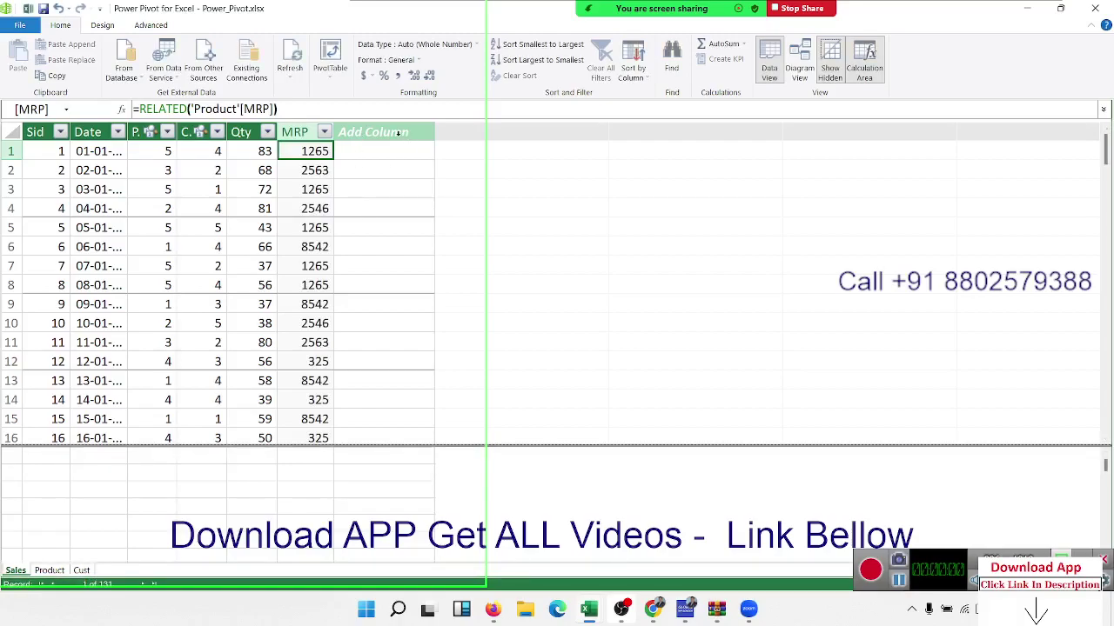
{"action": "left_click", "coordinate": [398, 133]}
{"action": "type", "text": "Amt"}
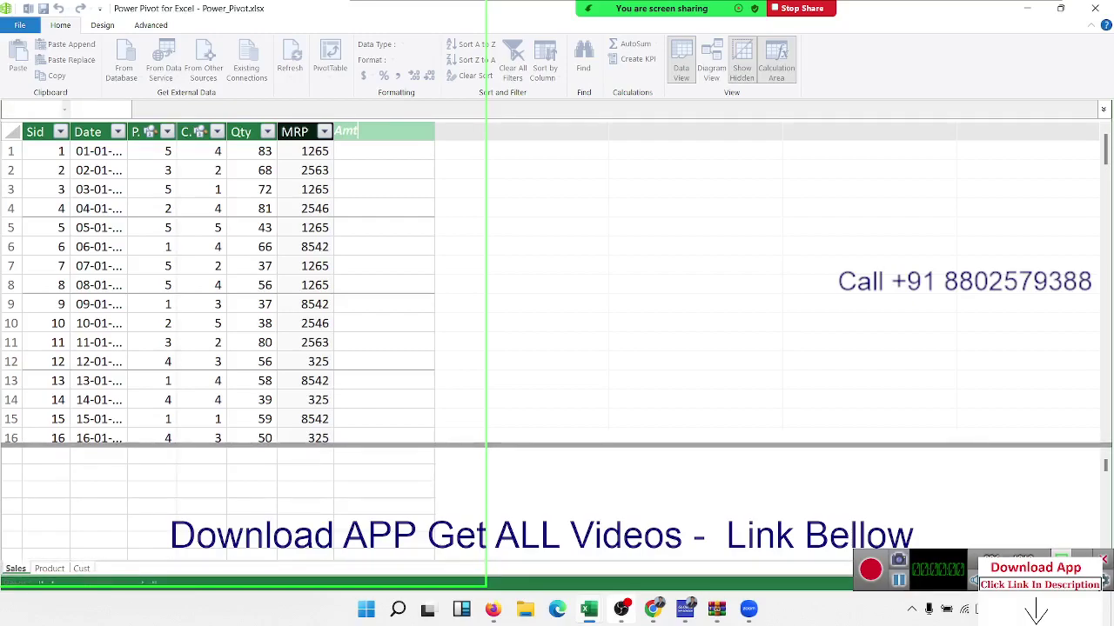
Name the new column Amt and fill it with the formula =[Qty]*[MRP].
{"action": "key", "text": "Return"}
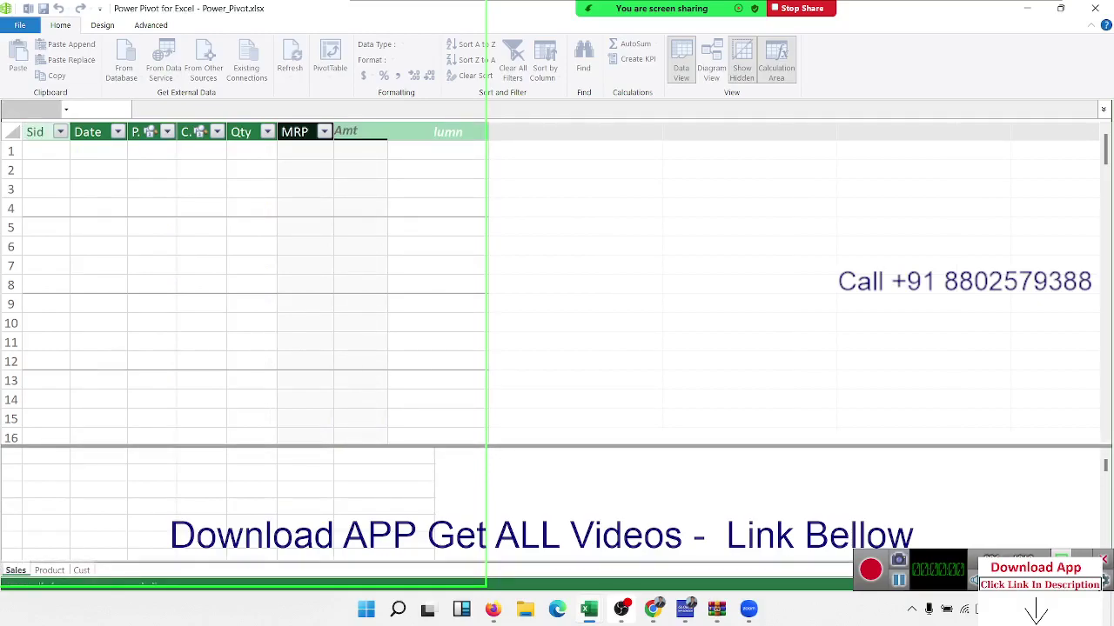
{"action": "left_click", "coordinate": [364, 150]}
{"action": "type", "text": "="}
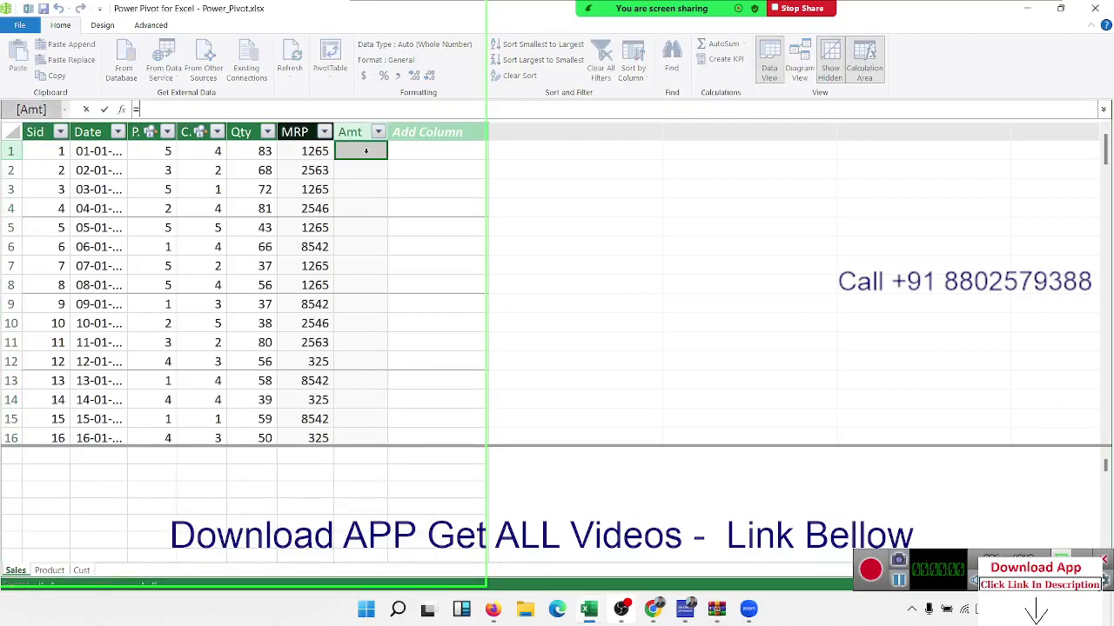
{"action": "type", "text": "qt"}
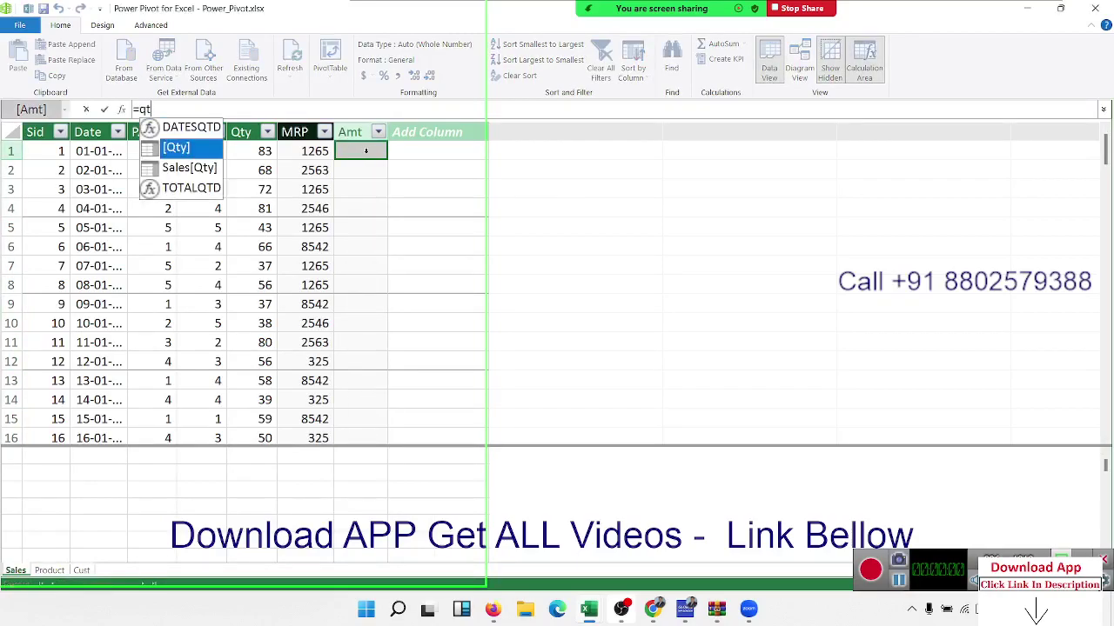
{"action": "key", "text": "Tab"}
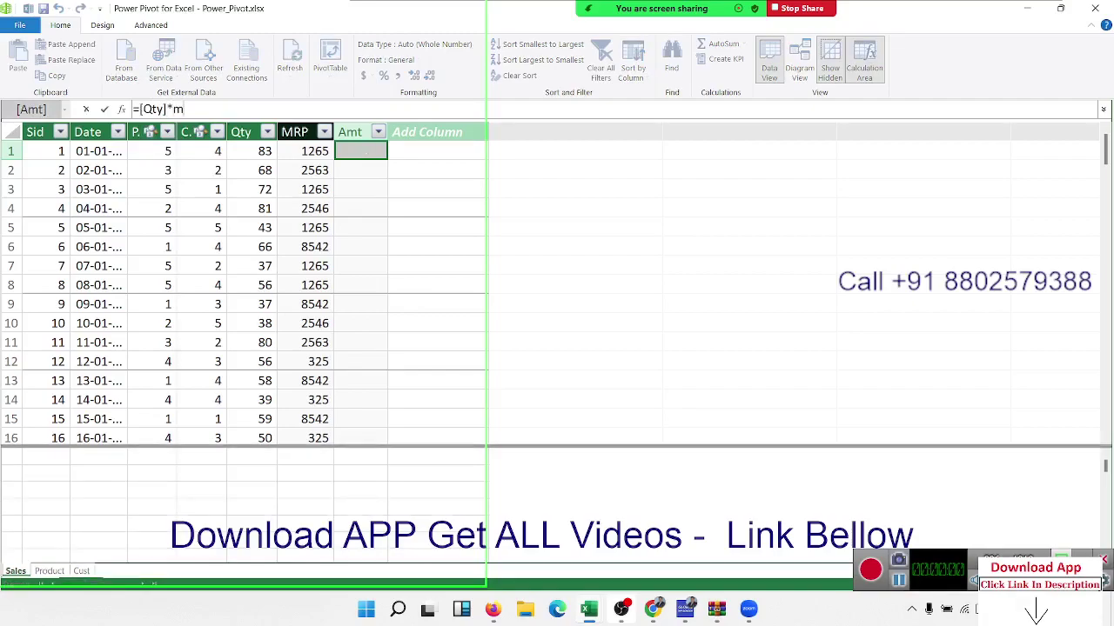
{"action": "type", "text": "mrp"}
{"action": "key", "text": "Tab"}
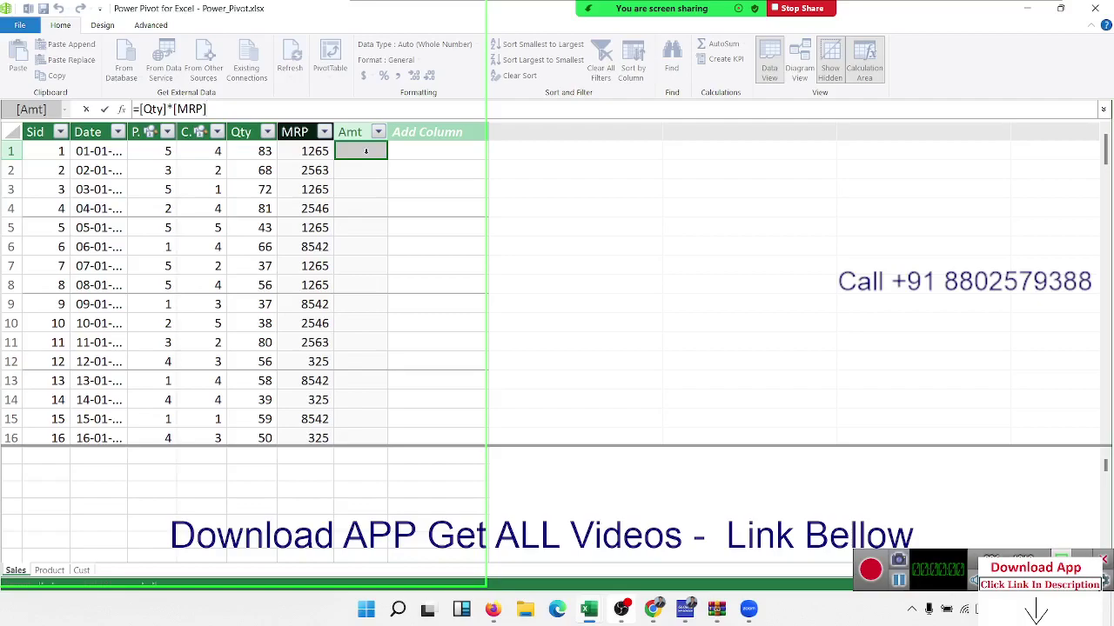
{"action": "key", "text": "Return"}
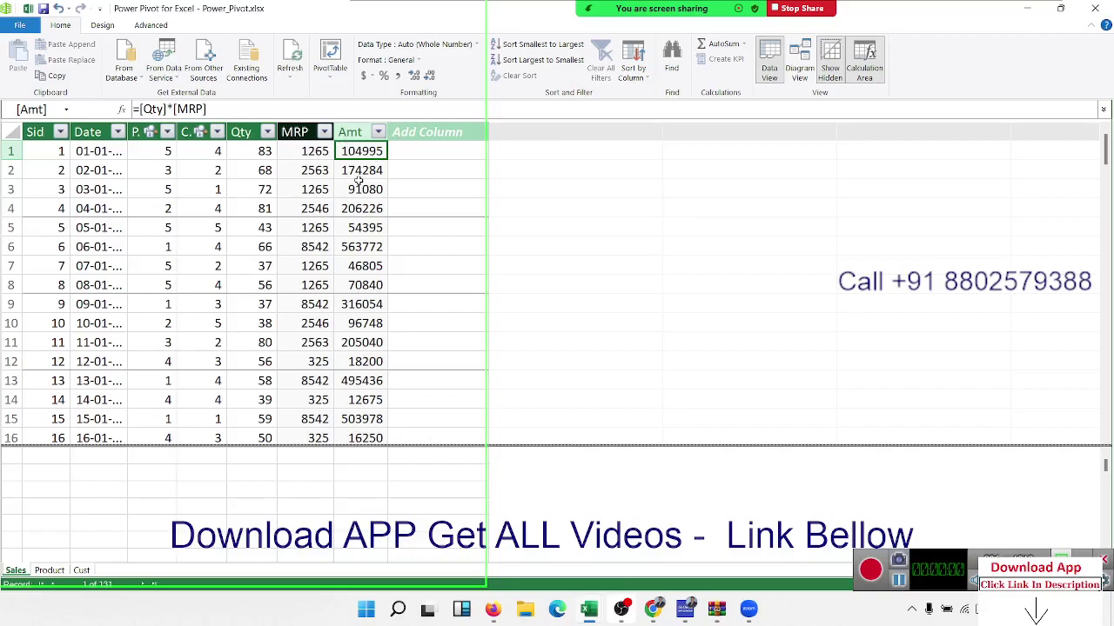
Insert a data-model PivotTable on a new worksheet and browse the Cust, Product and Sales fields.
{"action": "left_click", "coordinate": [330, 54]}
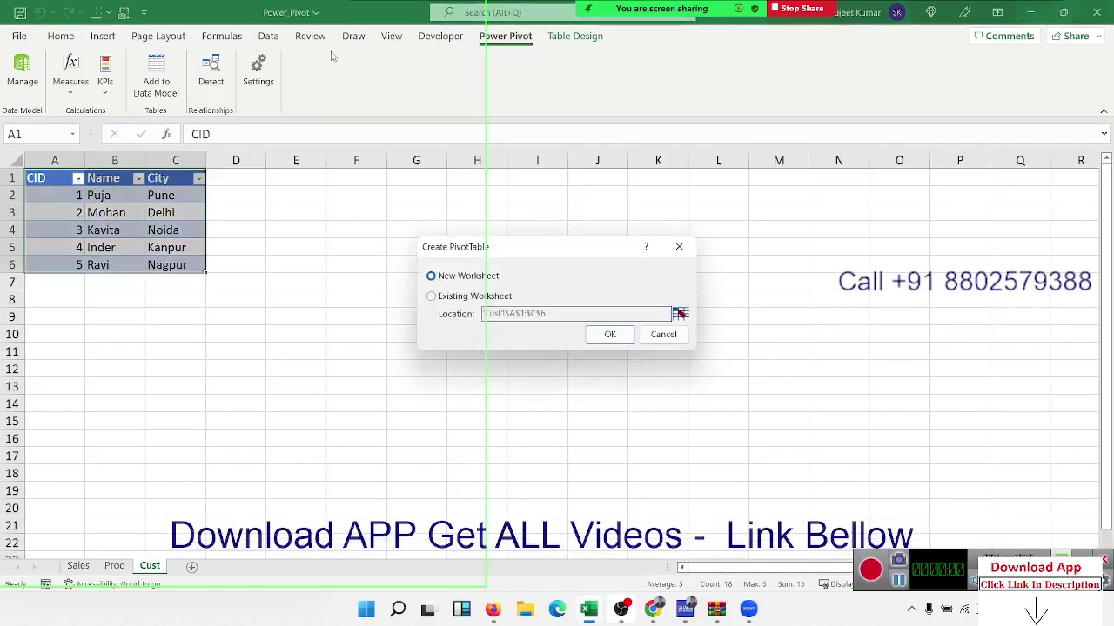
{"action": "left_click", "coordinate": [607, 338]}
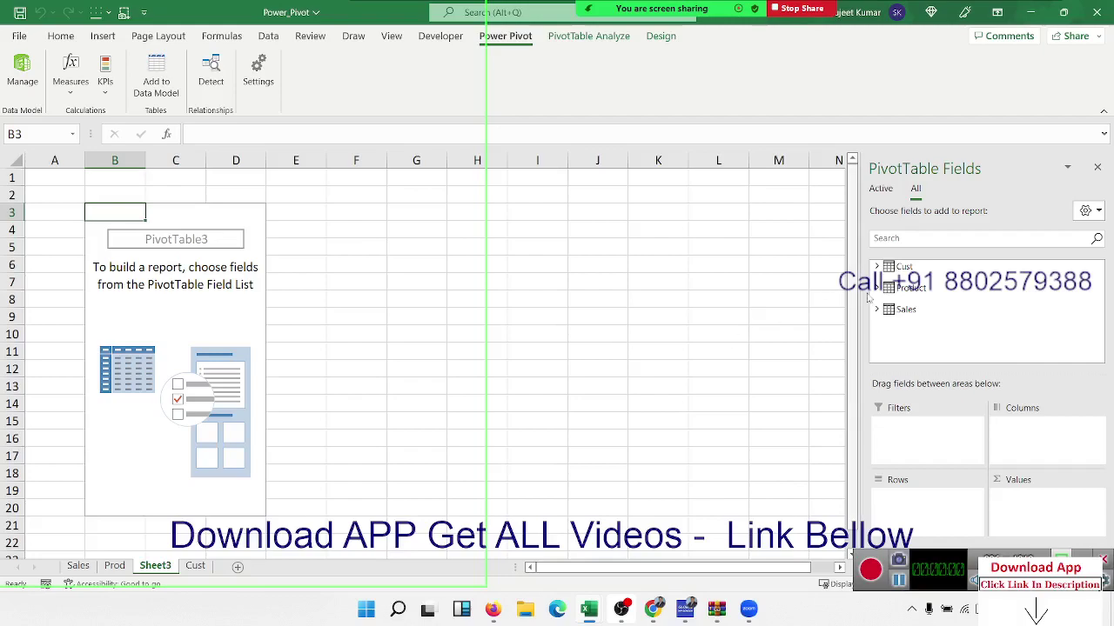
{"action": "left_click", "coordinate": [876, 268]}
{"action": "left_click", "coordinate": [876, 267]}
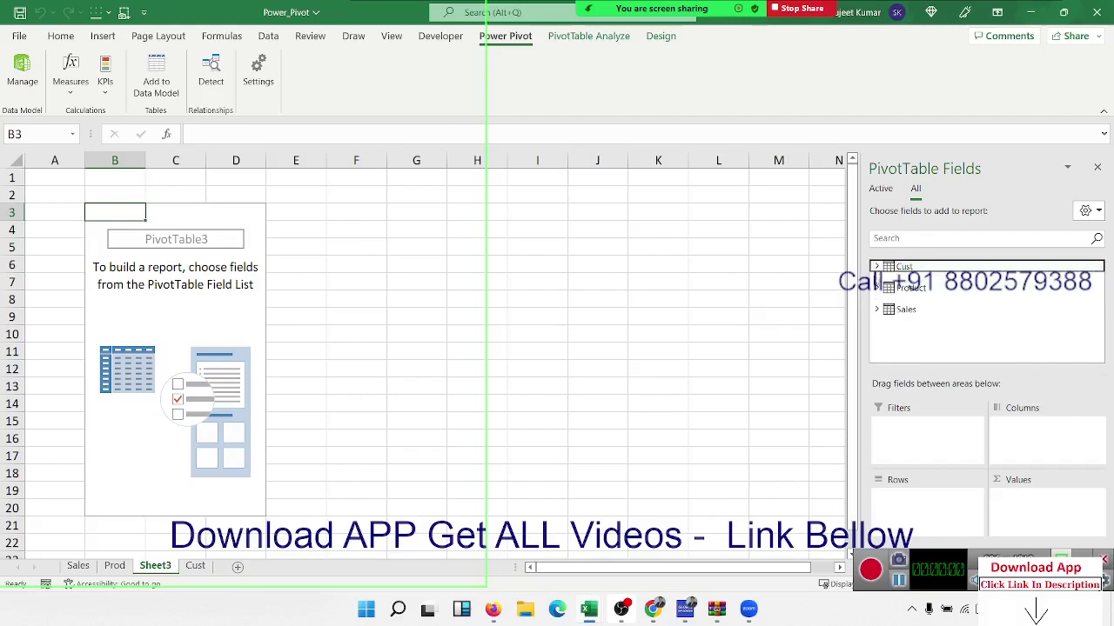
{"action": "left_click", "coordinate": [877, 287]}
{"action": "left_click", "coordinate": [877, 288]}
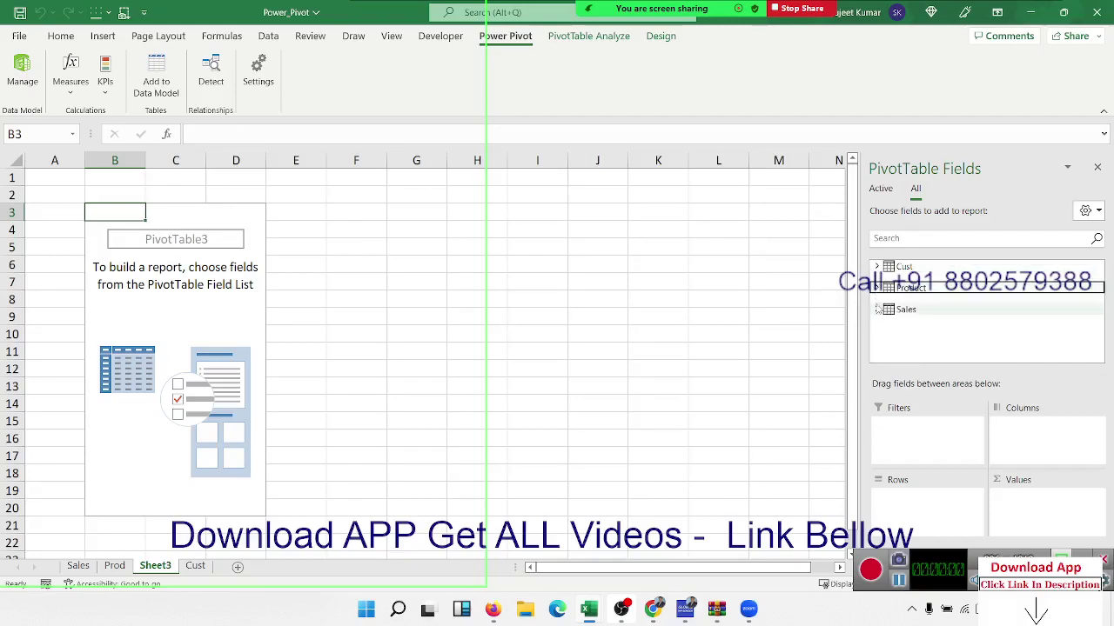
{"action": "left_click", "coordinate": [876, 308]}
{"action": "left_click", "coordinate": [877, 308]}
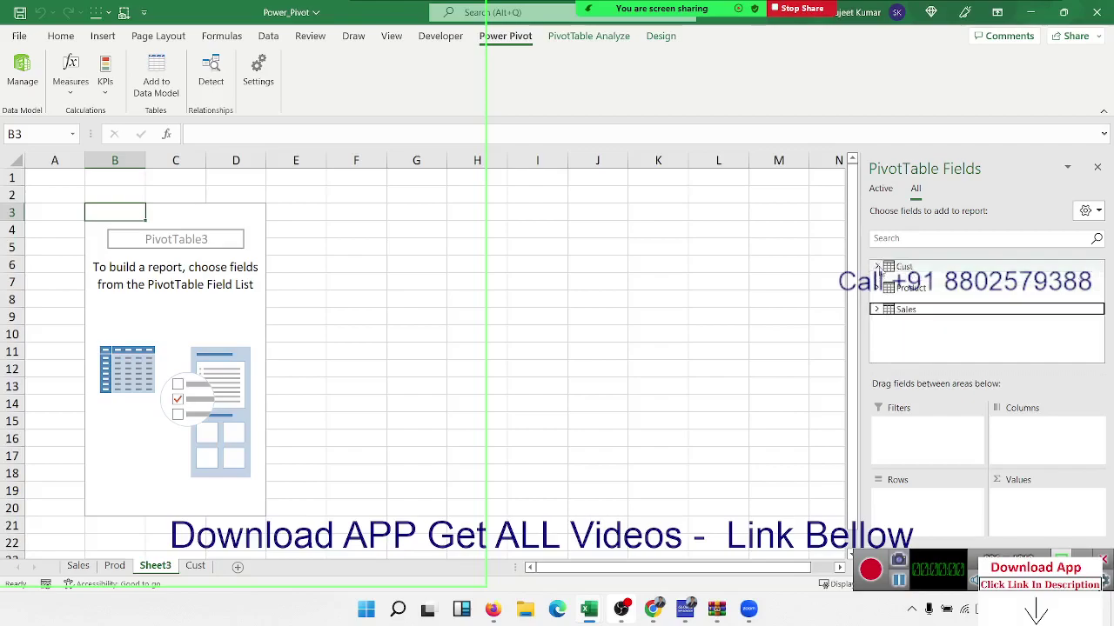
{"action": "left_click", "coordinate": [877, 268]}
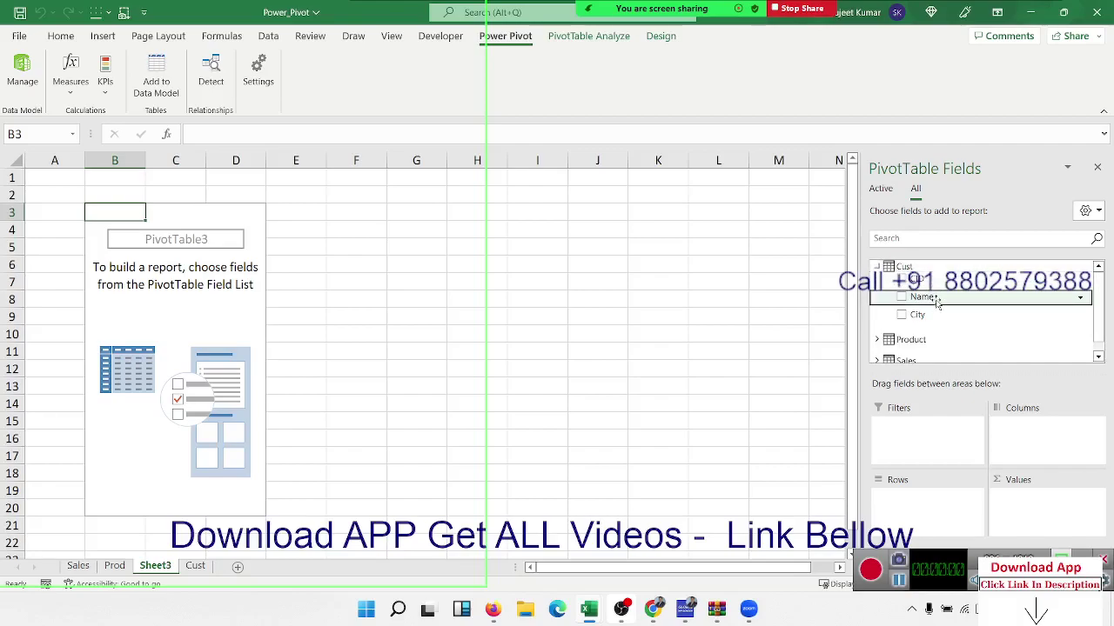
Put customer Name in Rows, product Name in Columns, and Sum of Amt in Values.
{"action": "left_click_drag", "start_coordinate": [937, 300], "coordinate": [946, 520]}
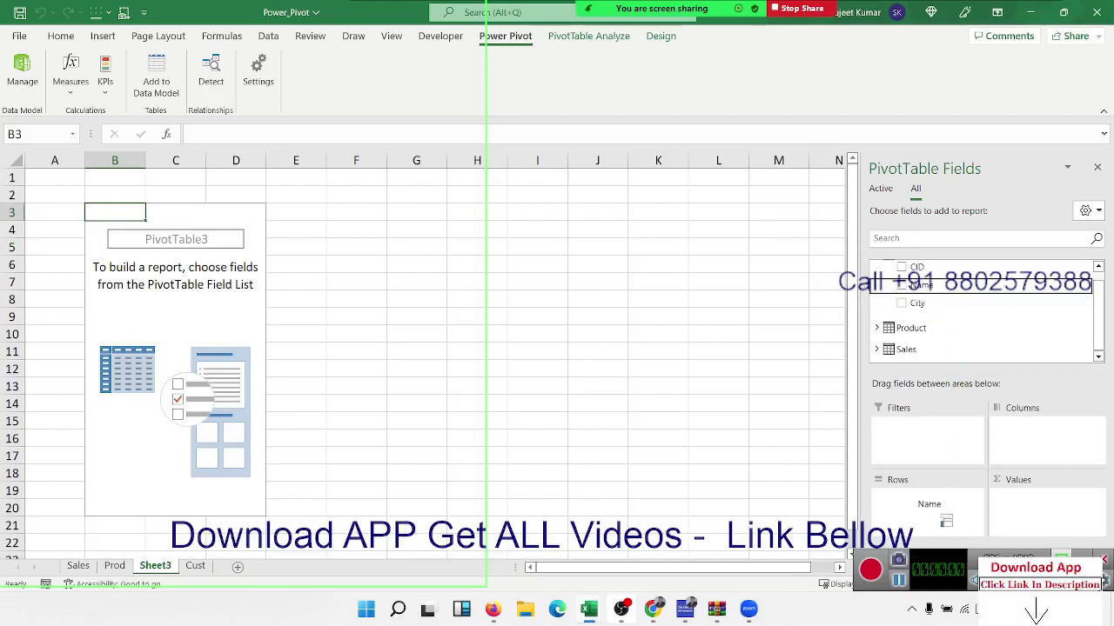
{"action": "left_click", "coordinate": [876, 328]}
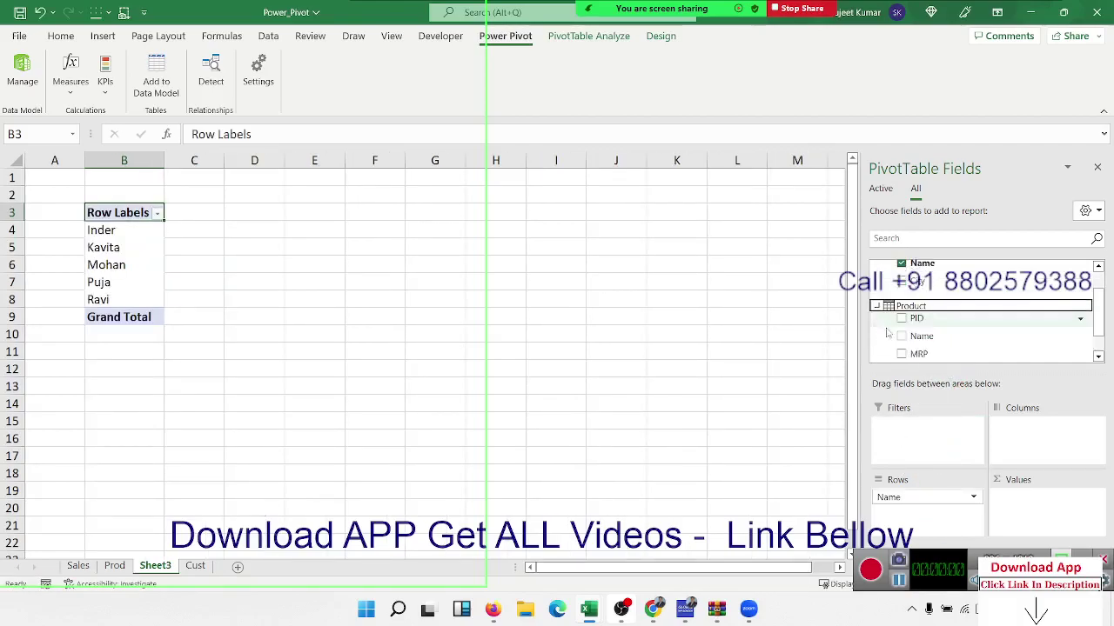
{"action": "left_click_drag", "start_coordinate": [921, 336], "coordinate": [1025, 424]}
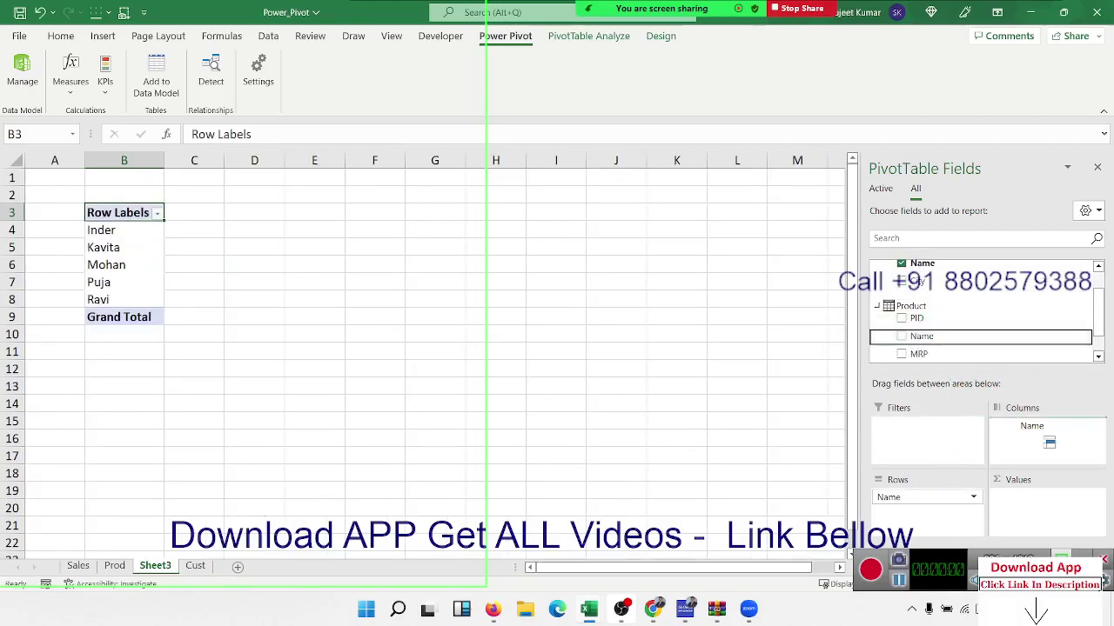
{"action": "scroll", "coordinate": [884, 348], "scroll_direction": "down", "scroll_amount": 1}
{"action": "left_click", "coordinate": [879, 348]}
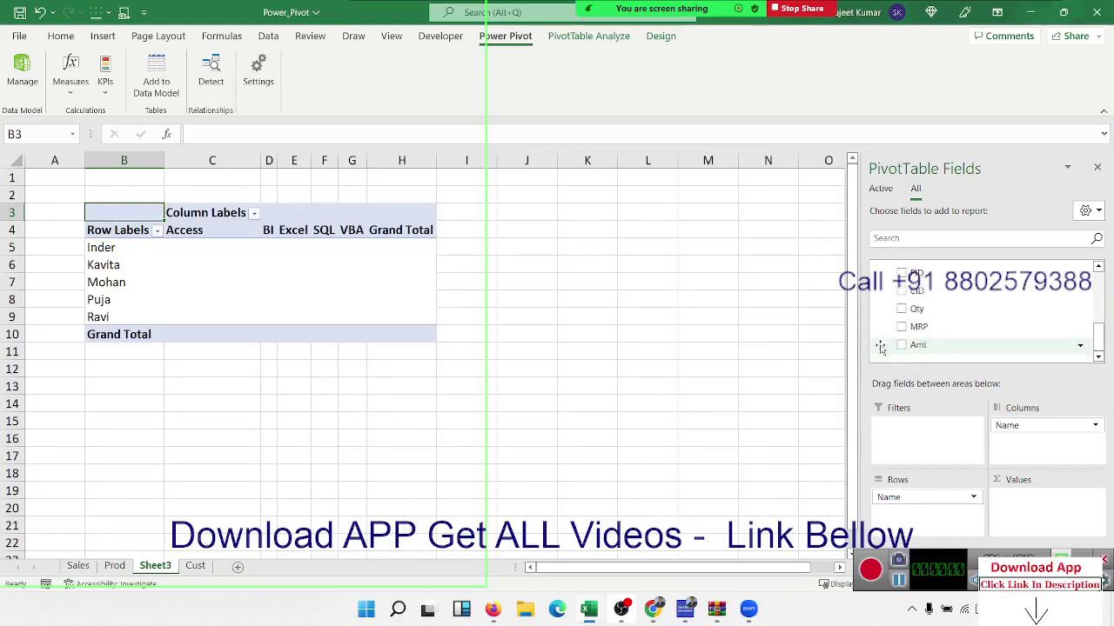
{"action": "left_click_drag", "start_coordinate": [920, 347], "coordinate": [1044, 514]}
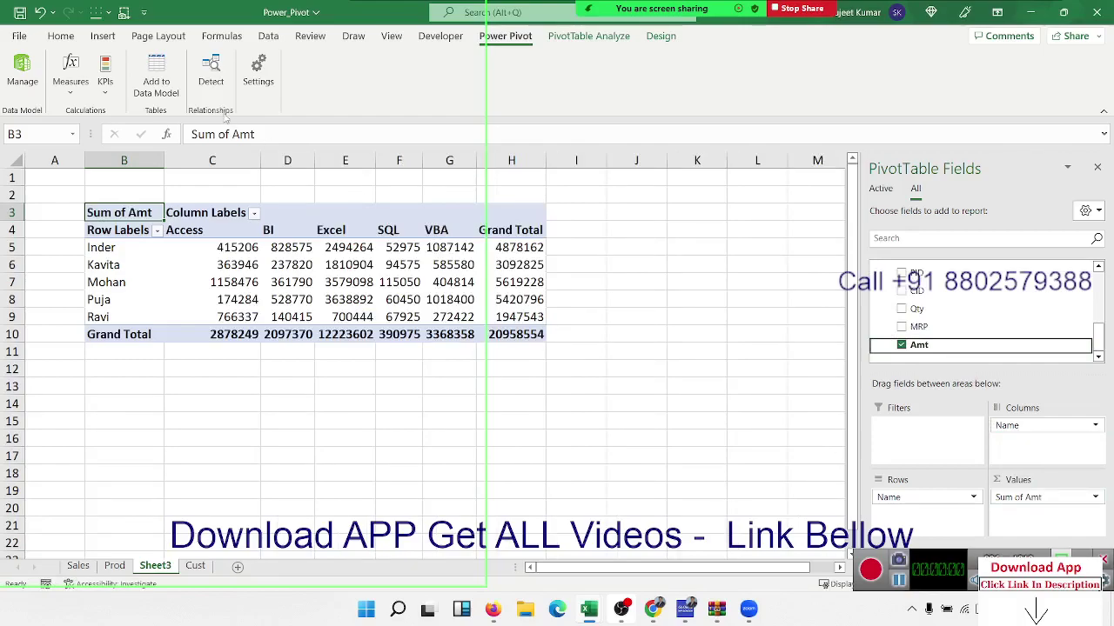
{"action": "left_click", "coordinate": [588, 36]}
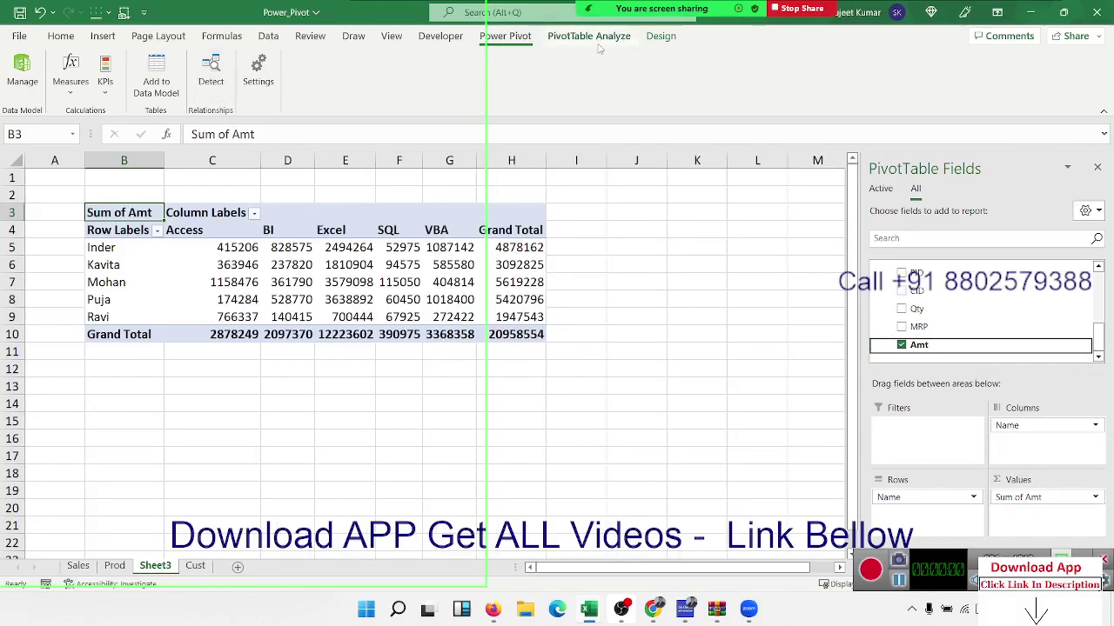
Insert a slicer on the Cust table's City field for PivotTable3.
{"action": "left_click", "coordinate": [362, 84]}
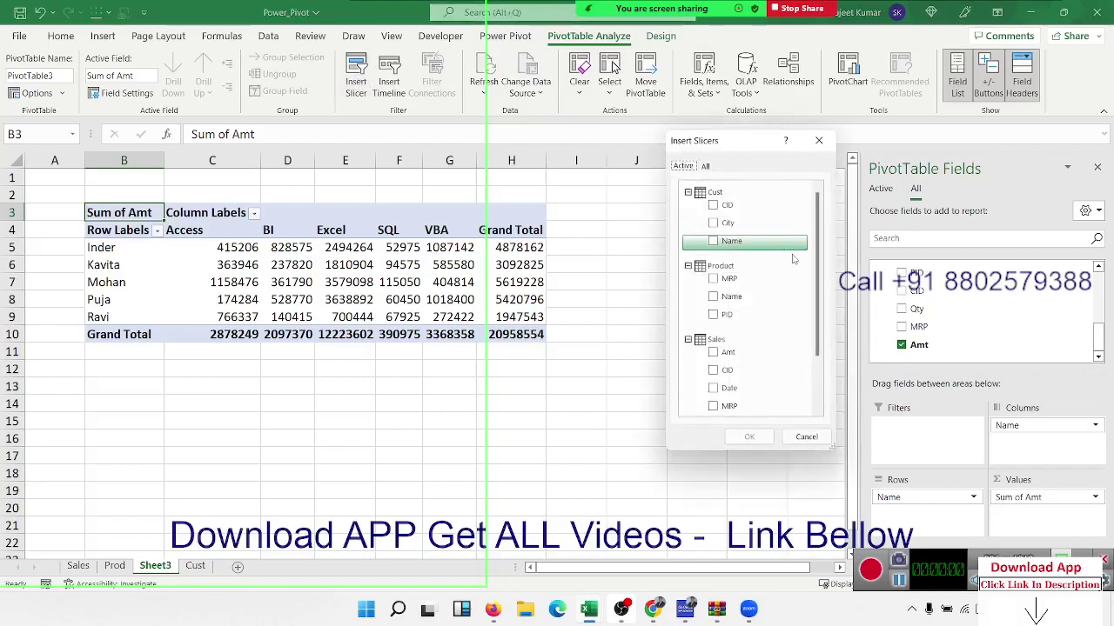
{"action": "scroll", "coordinate": [749, 266], "scroll_direction": "down", "scroll_amount": 1}
{"action": "scroll", "coordinate": [748, 266], "scroll_direction": "up", "scroll_amount": 1}
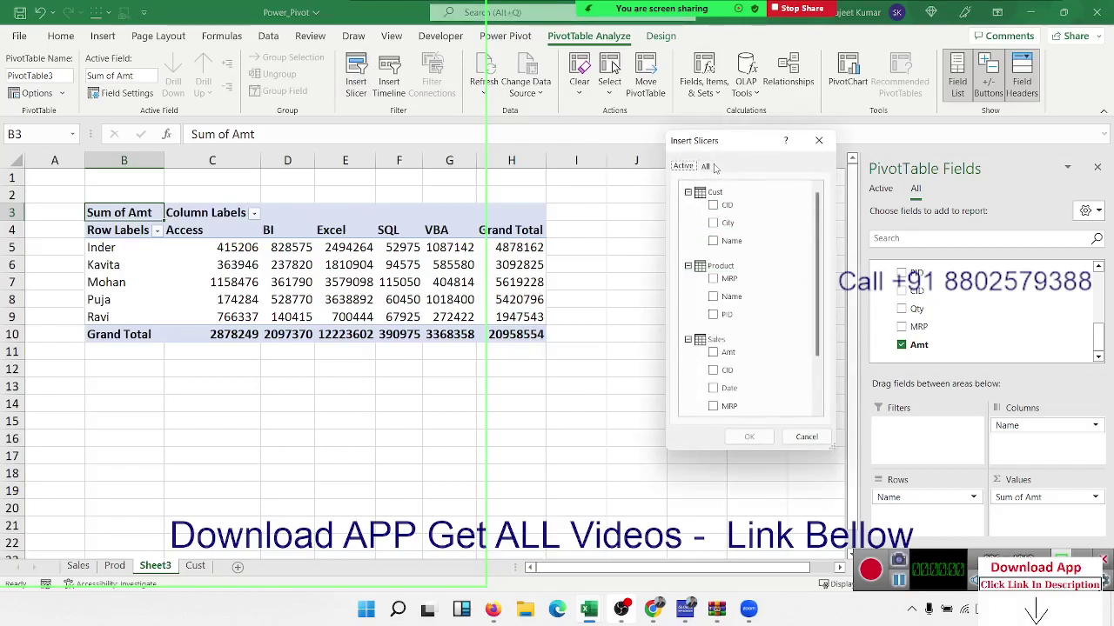
{"action": "scroll", "coordinate": [783, 261], "scroll_direction": "down", "scroll_amount": 1}
{"action": "scroll", "coordinate": [797, 274], "scroll_direction": "up", "scroll_amount": 1}
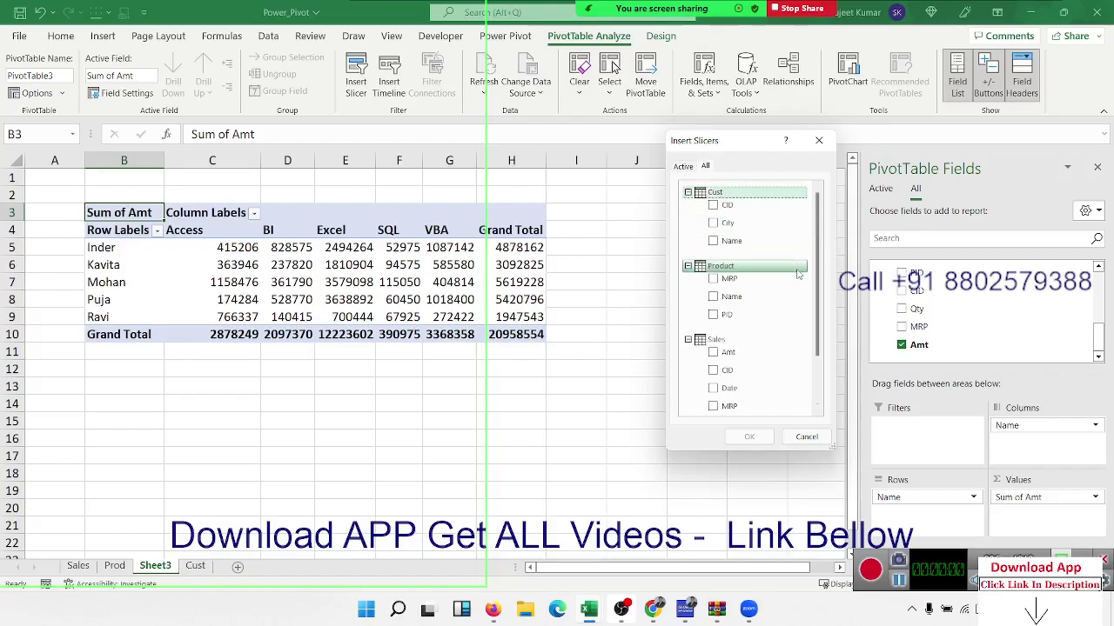
{"action": "left_click", "coordinate": [719, 227]}
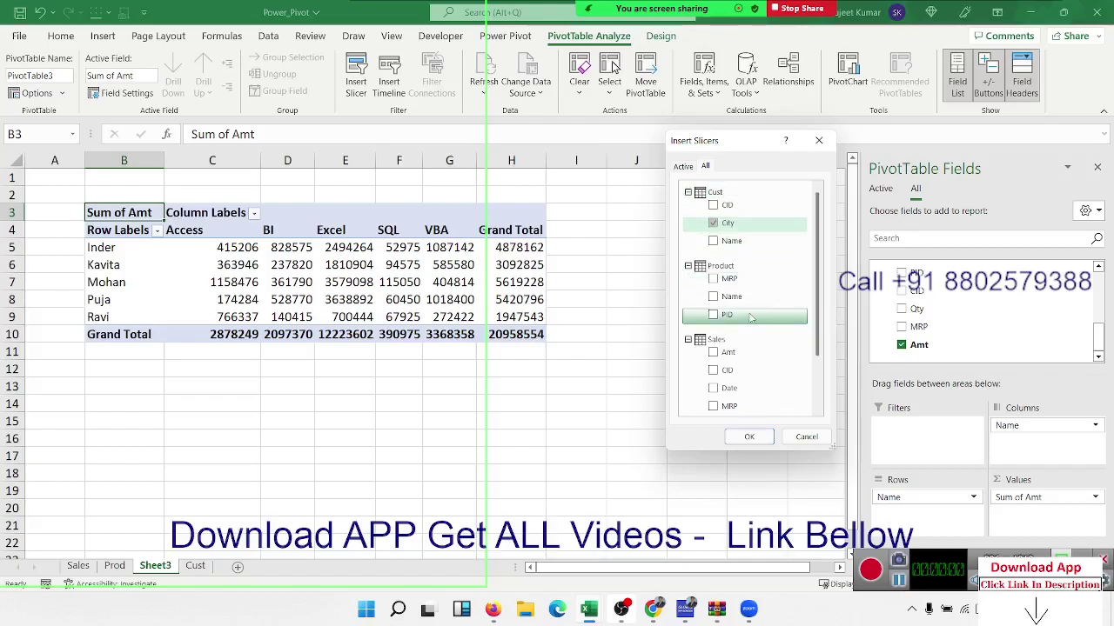
{"action": "scroll", "coordinate": [811, 330], "scroll_direction": "down", "scroll_amount": 3}
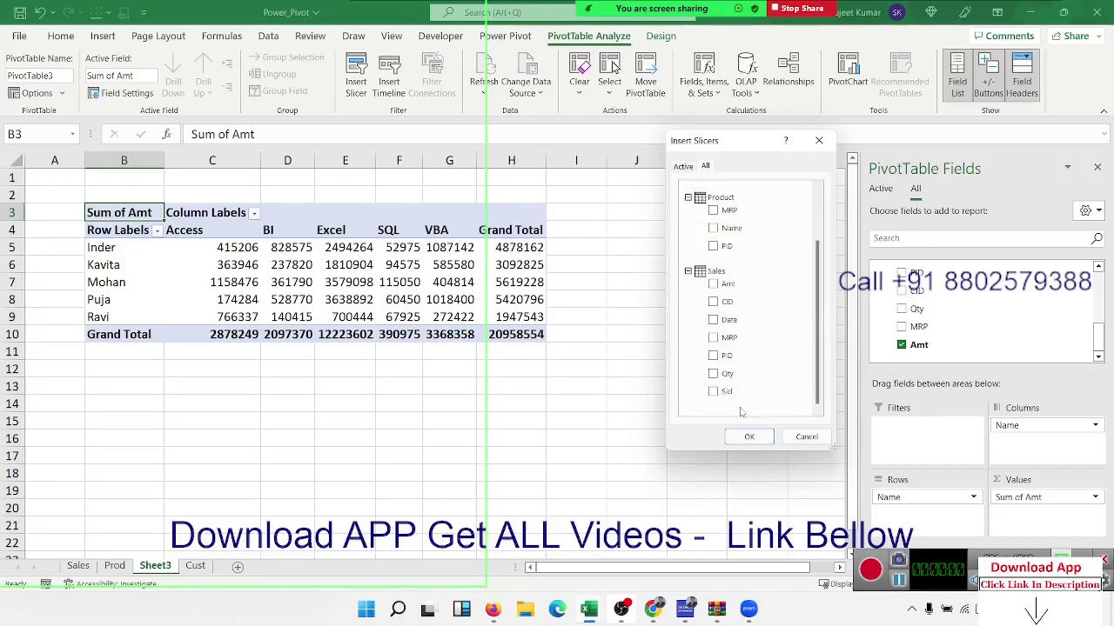
{"action": "left_click", "coordinate": [747, 436]}
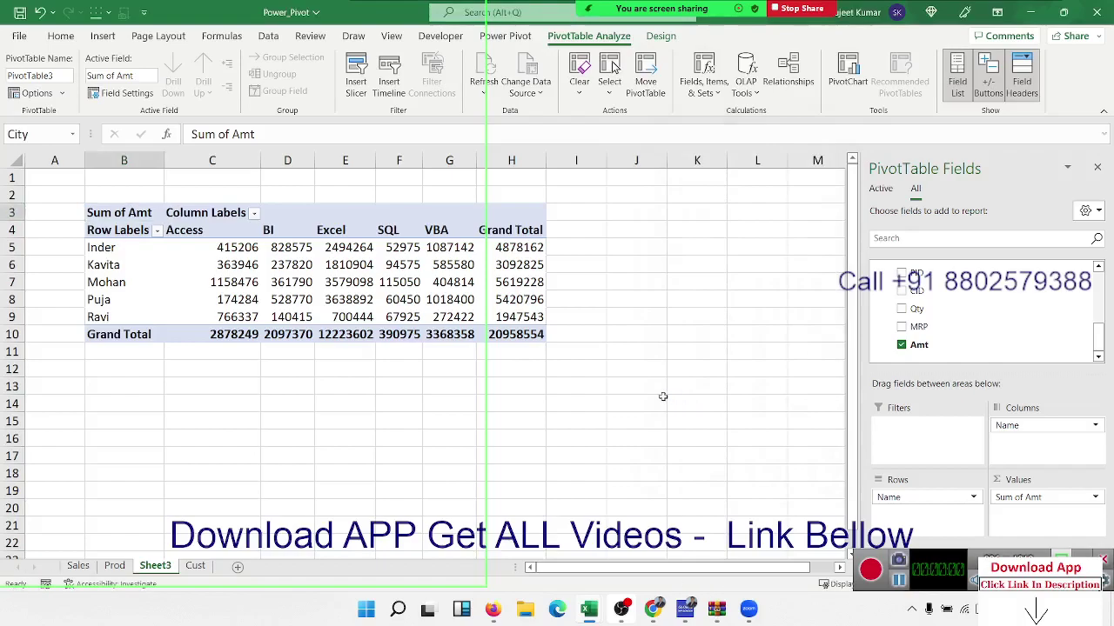
Move the City slicer beside the pivot and filter to Delhi, then Kanpur, clearing each.
{"action": "left_click_drag", "start_coordinate": [414, 362], "coordinate": [621, 276]}
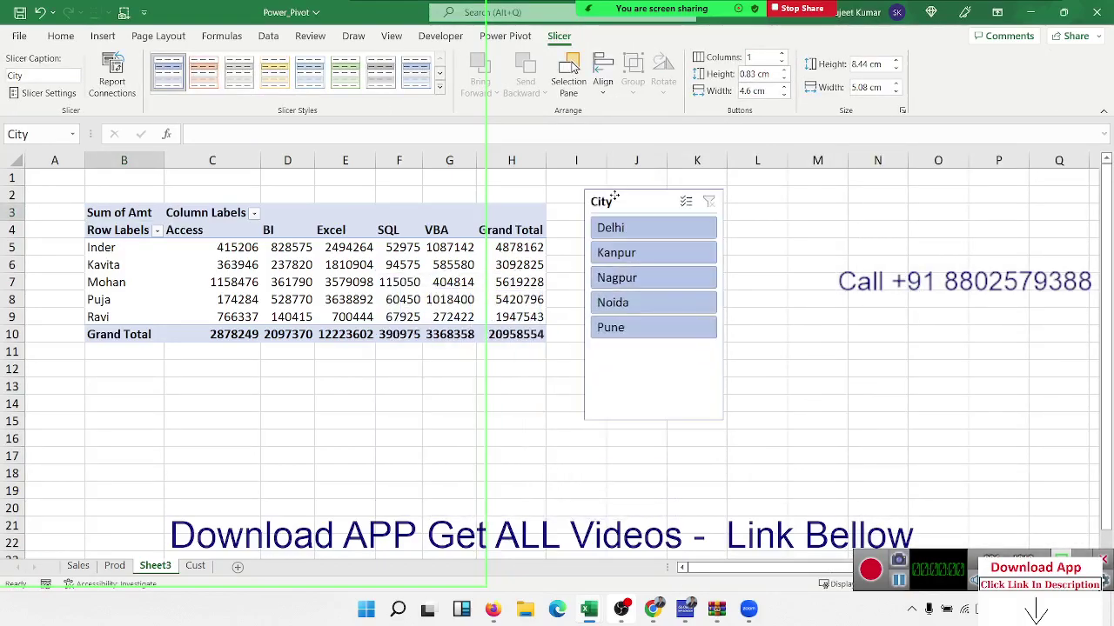
{"action": "left_click", "coordinate": [632, 229]}
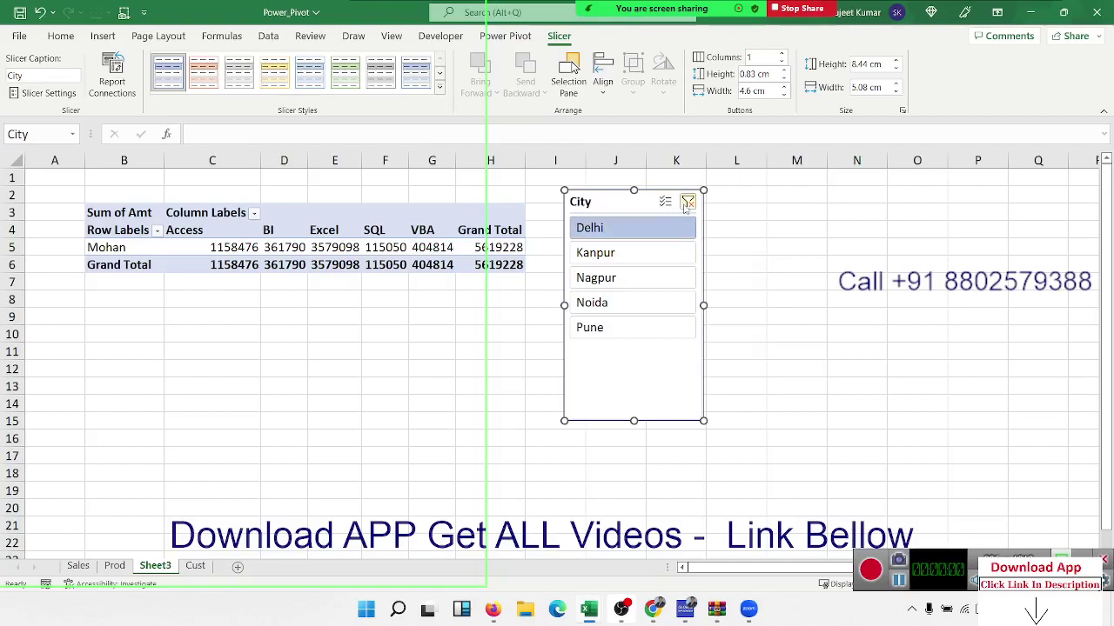
{"action": "left_click", "coordinate": [688, 202]}
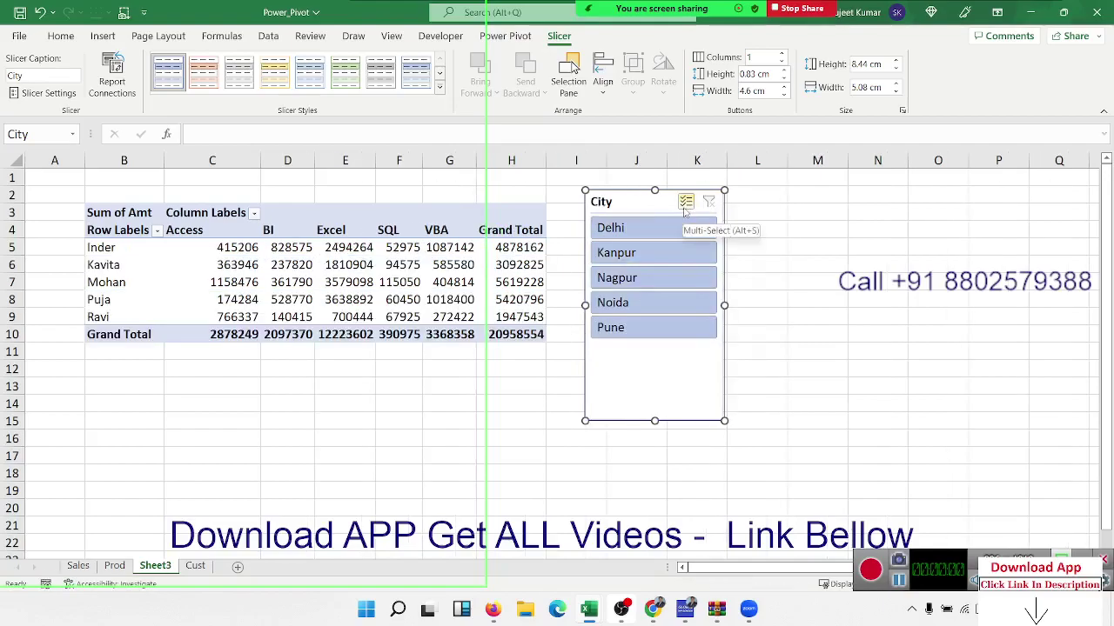
{"action": "left_click", "coordinate": [678, 258]}
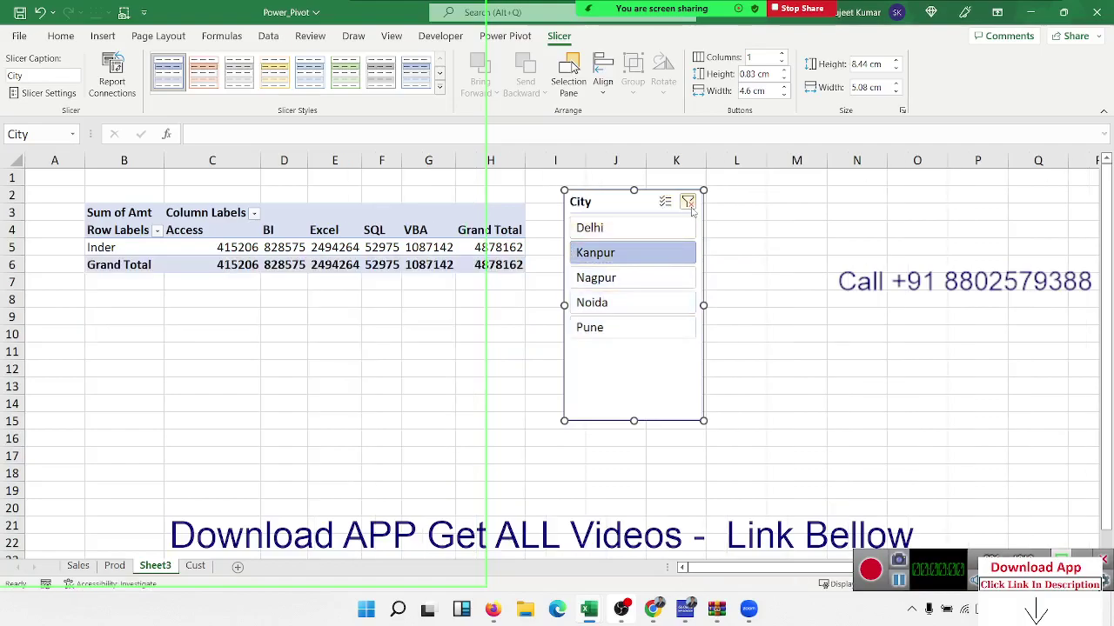
{"action": "left_click", "coordinate": [687, 204]}
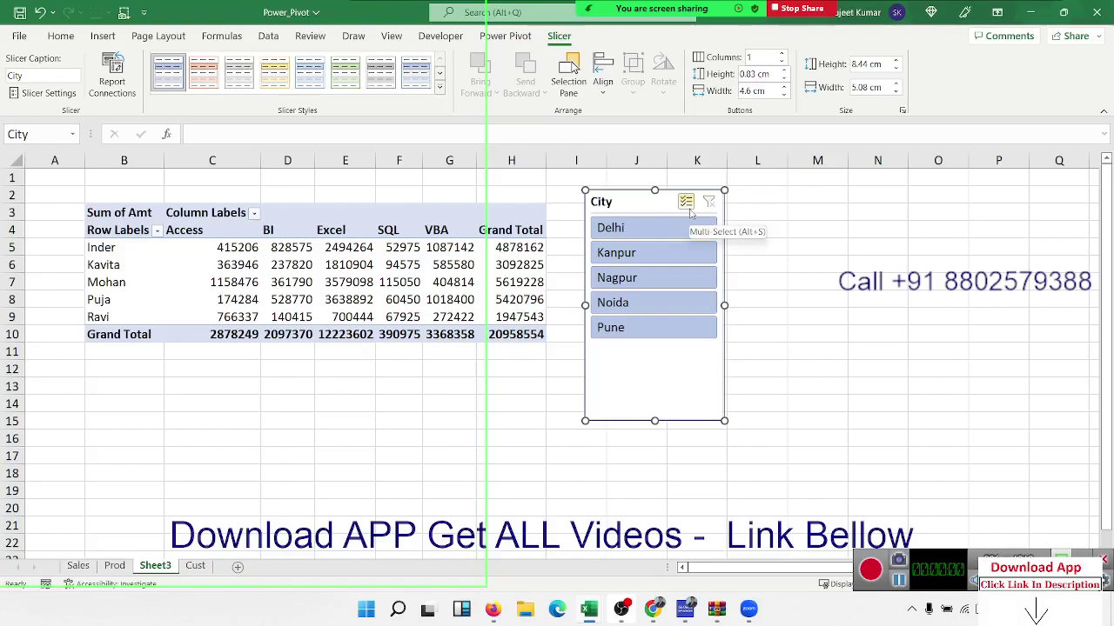
{"action": "left_click", "coordinate": [514, 248]}
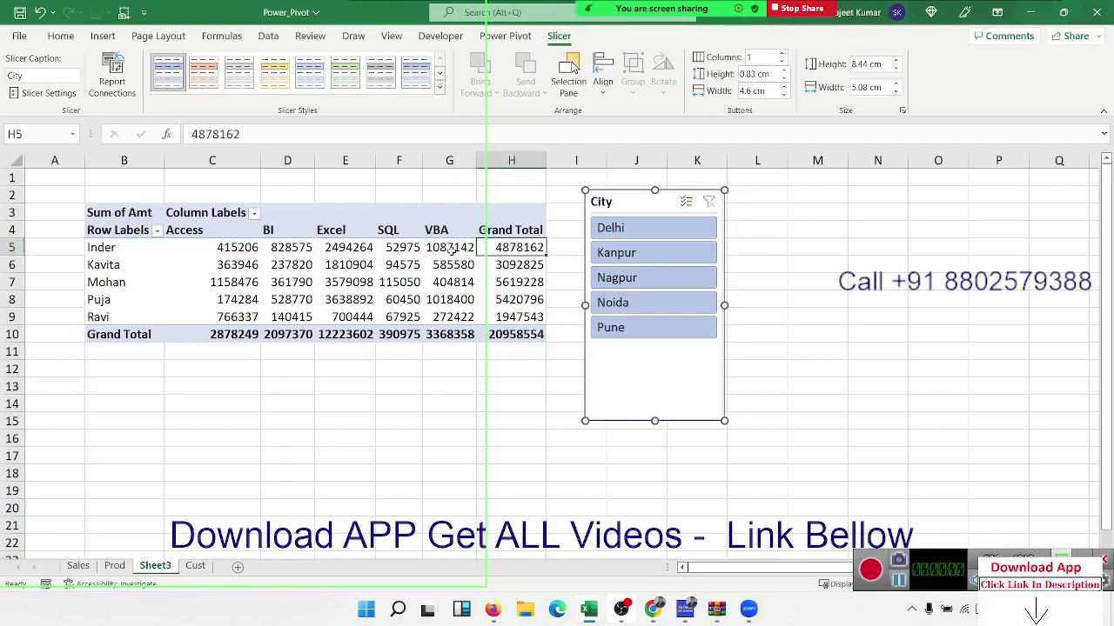
{"action": "left_click", "coordinate": [398, 249]}
{"action": "left_click", "coordinate": [343, 283]}
{"action": "left_click", "coordinate": [336, 343]}
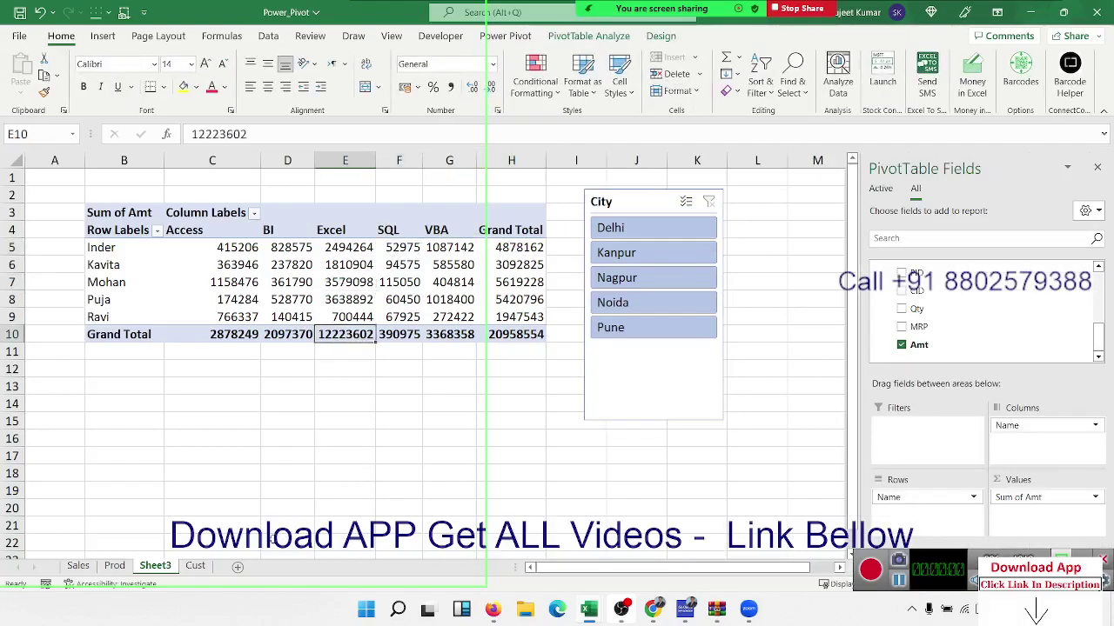
Add blank Sheet4 and open the Power Pivot data model with Manage.
{"action": "left_click", "coordinate": [236, 569]}
{"action": "left_click", "coordinate": [172, 250]}
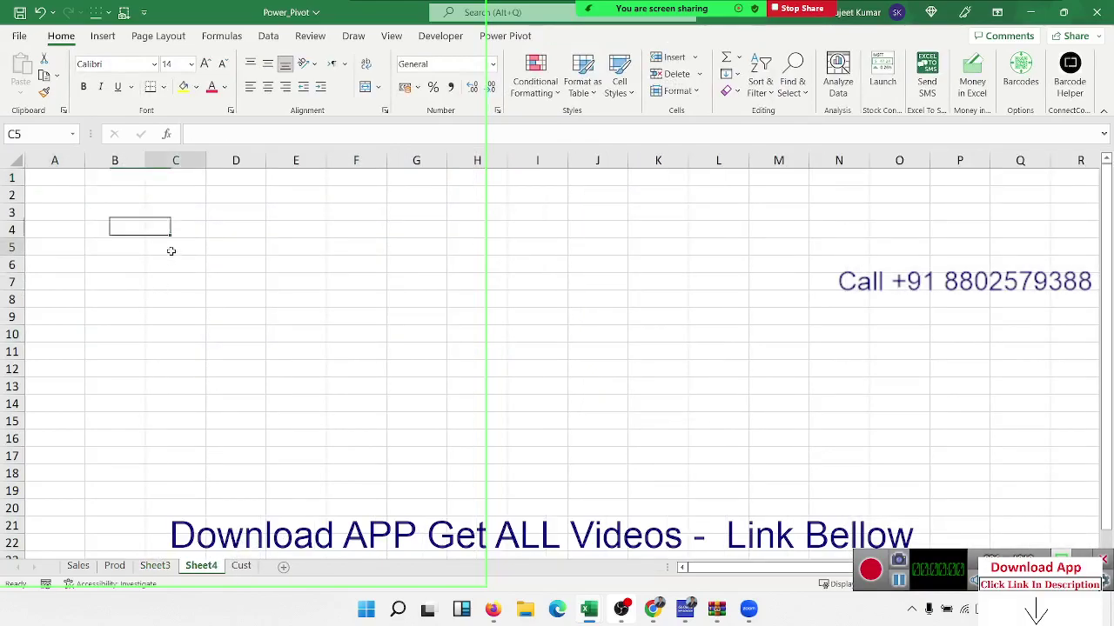
{"action": "left_click", "coordinate": [440, 36]}
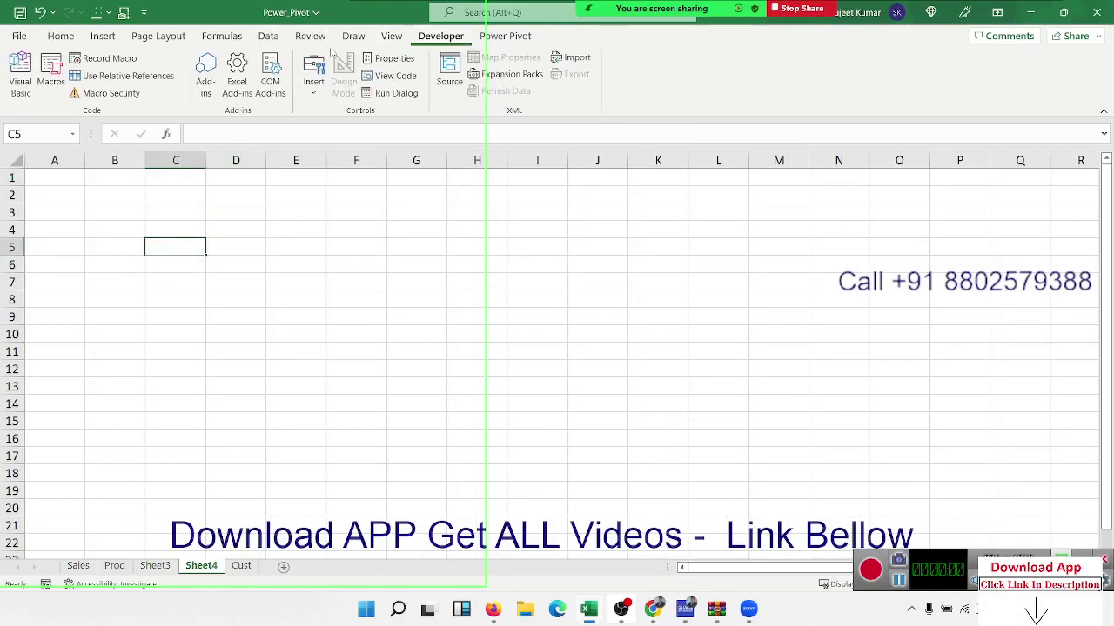
{"action": "left_click", "coordinate": [505, 35]}
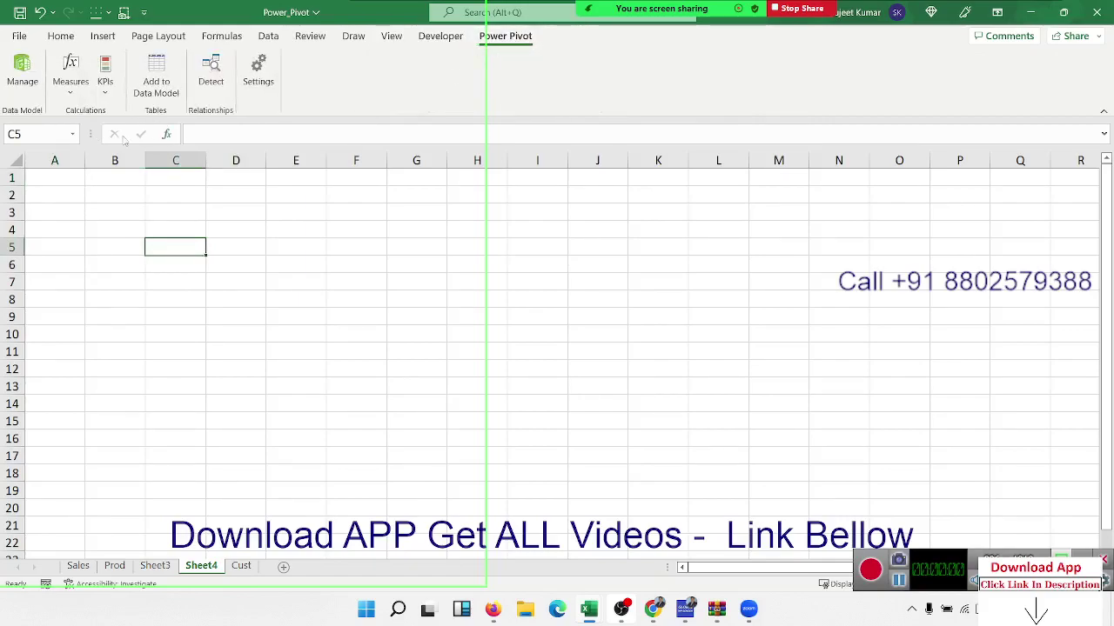
{"action": "left_click", "coordinate": [27, 69]}
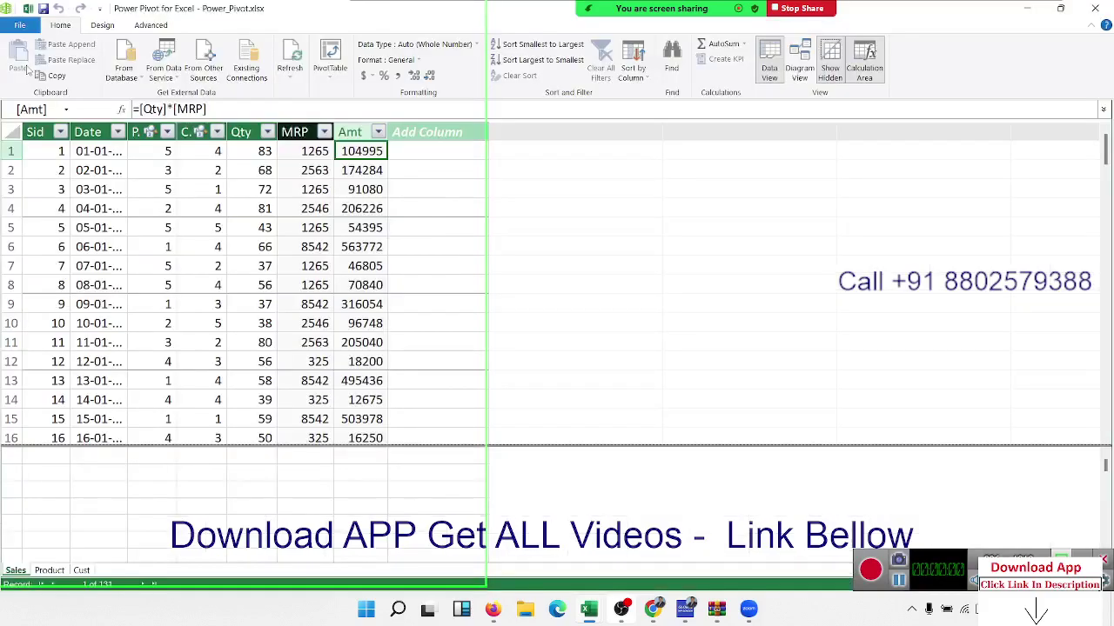
Switch the data model view from Sales to the Product table, then to the Cust table.
{"action": "left_click", "coordinate": [329, 223]}
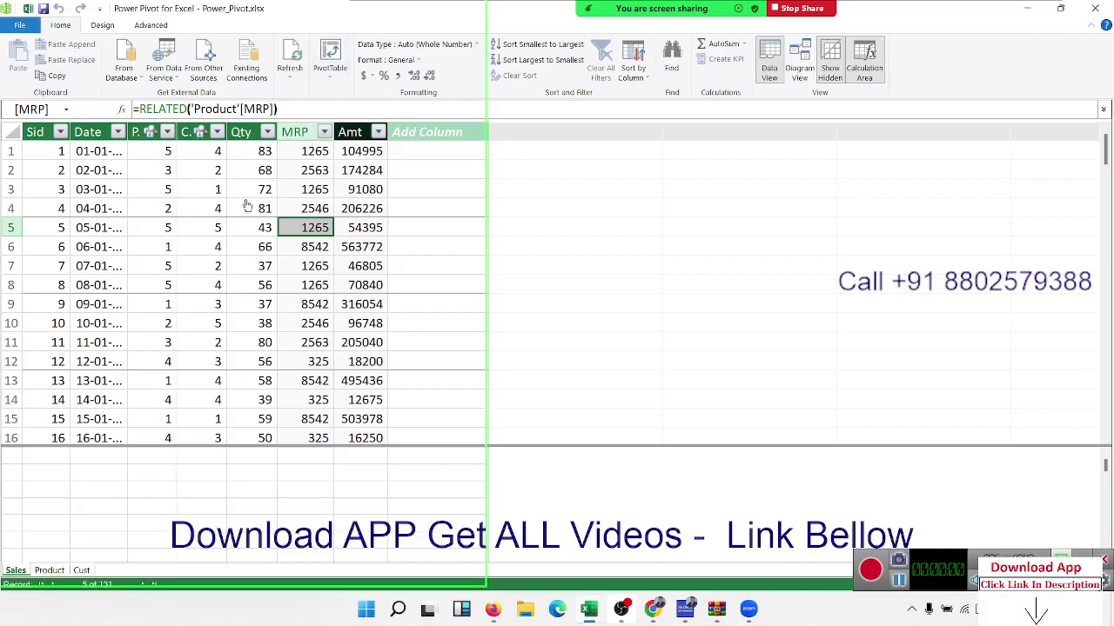
{"action": "left_click", "coordinate": [50, 571]}
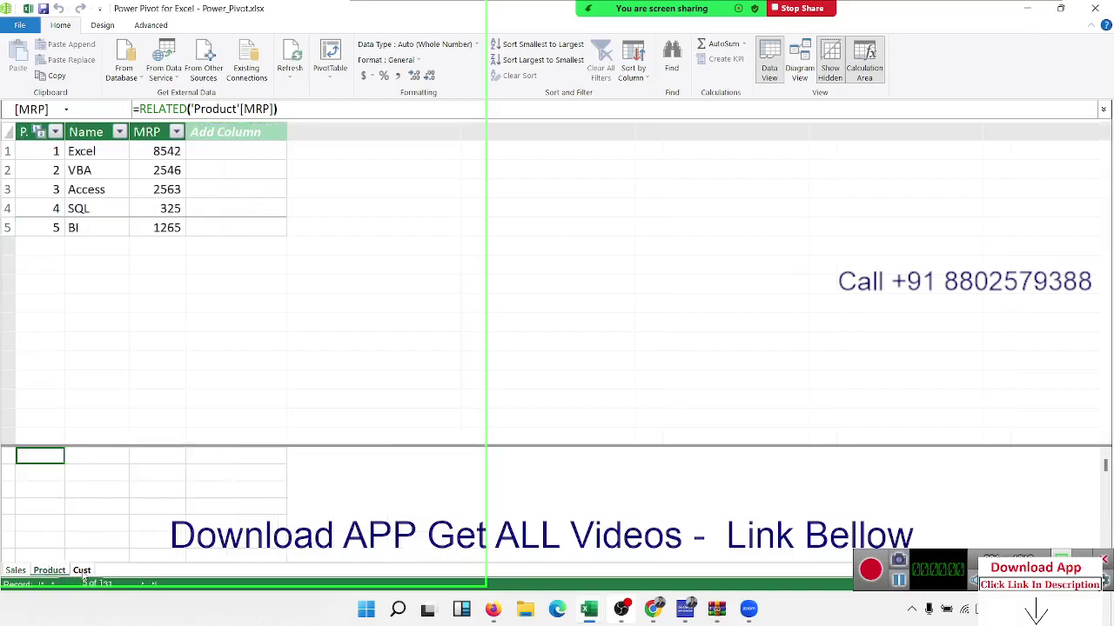
{"action": "left_click", "coordinate": [81, 571]}
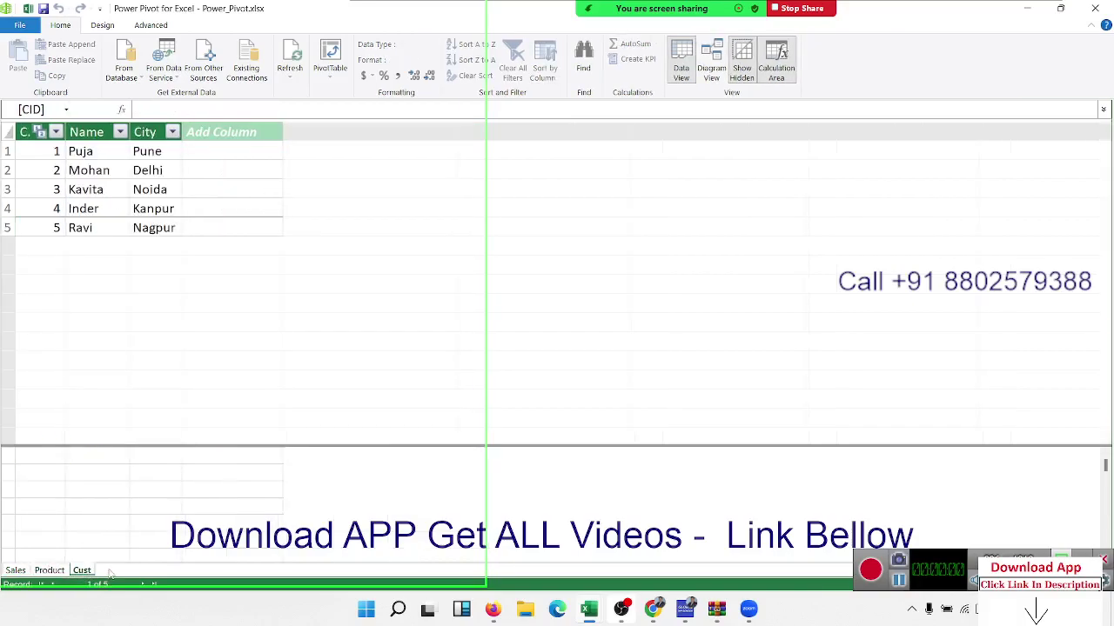
{"action": "left_click", "coordinate": [139, 75]}
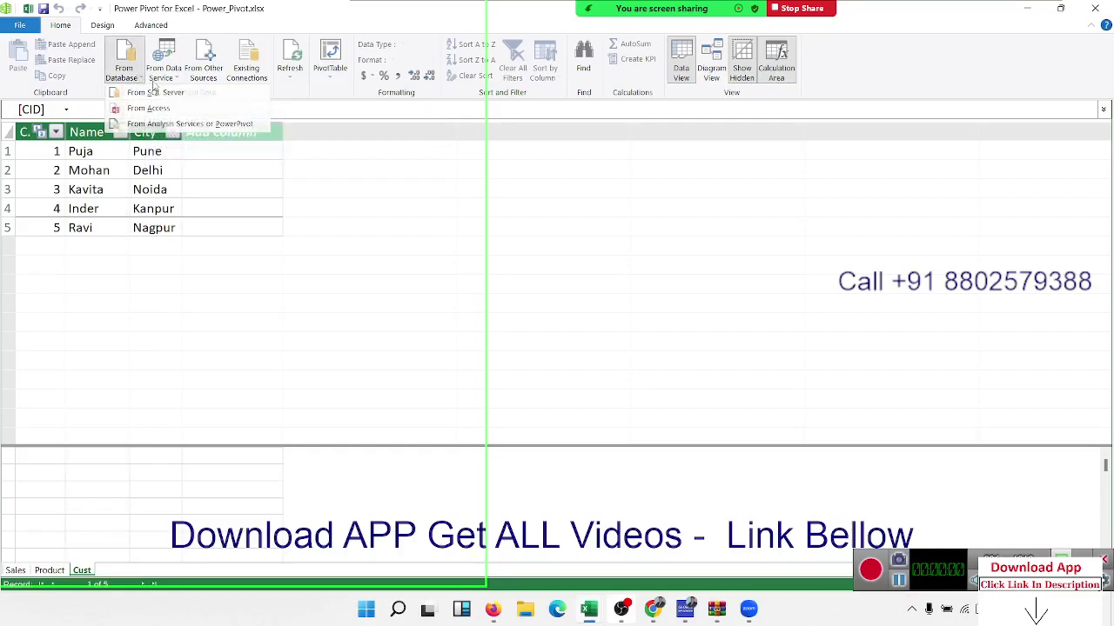
{"action": "left_click", "coordinate": [154, 85]}
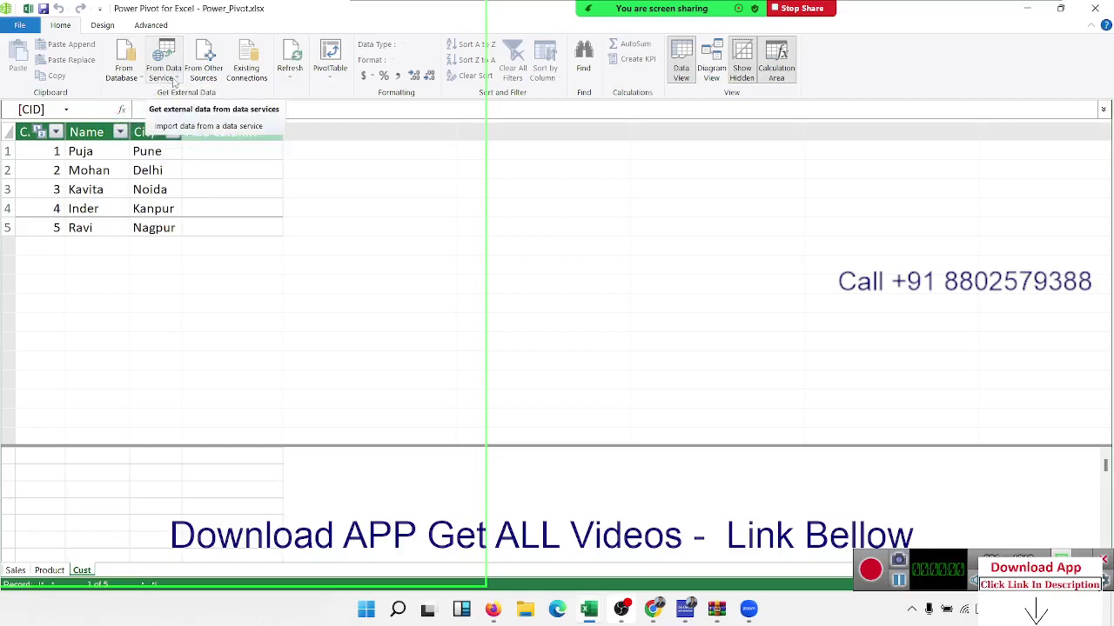
{"action": "left_click", "coordinate": [174, 82]}
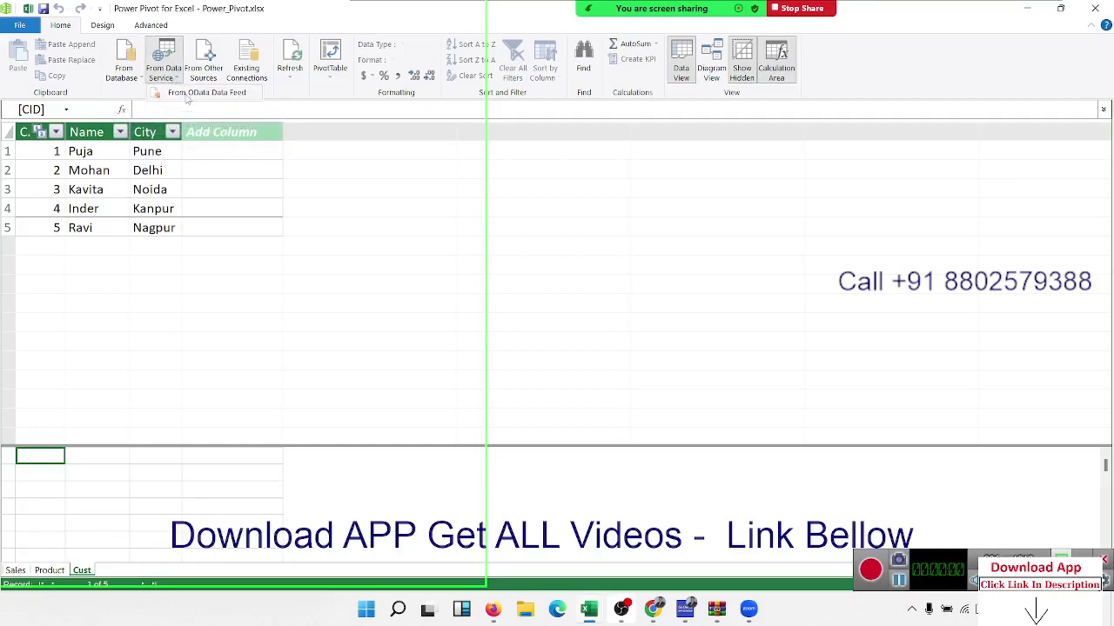
{"action": "left_click", "coordinate": [205, 74]}
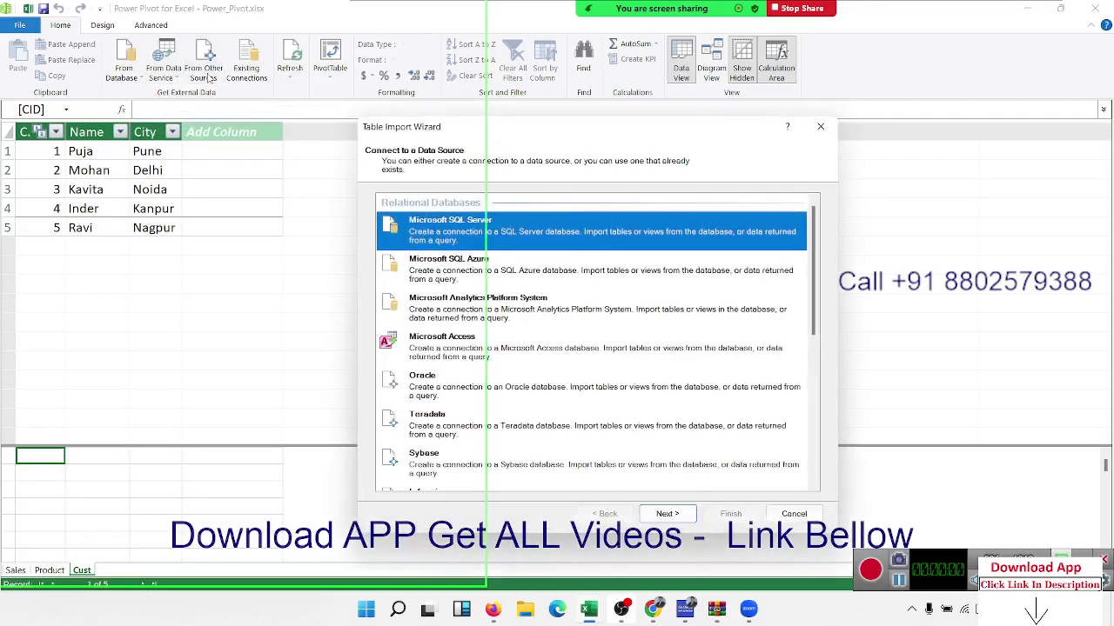
{"action": "scroll", "coordinate": [552, 302], "scroll_direction": "down", "scroll_amount": 5}
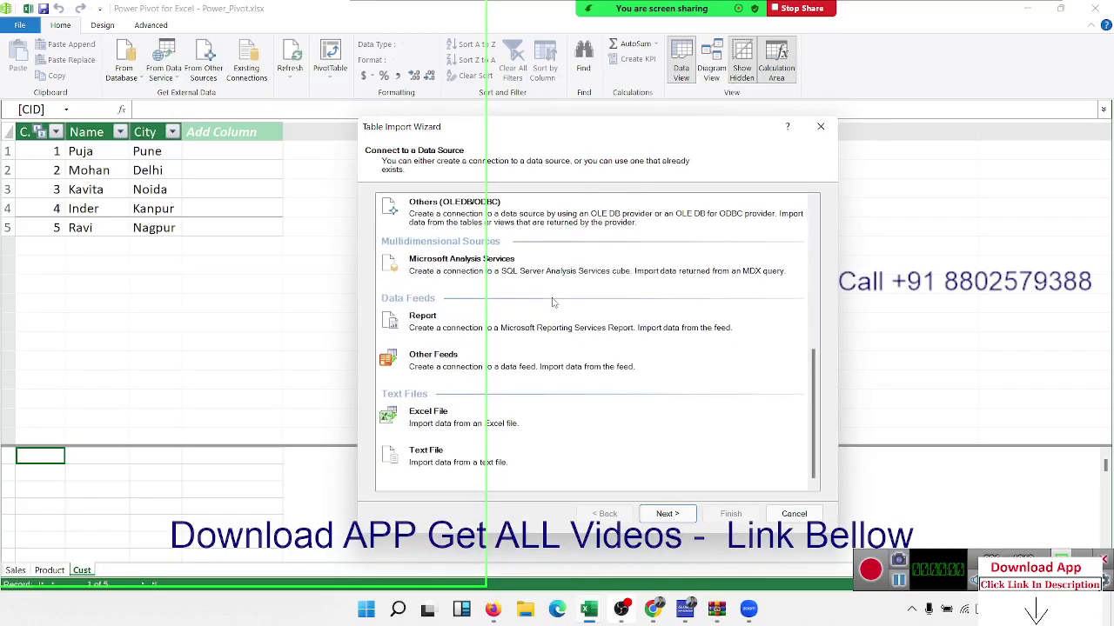
{"action": "scroll", "coordinate": [552, 302], "scroll_direction": "up", "scroll_amount": 5}
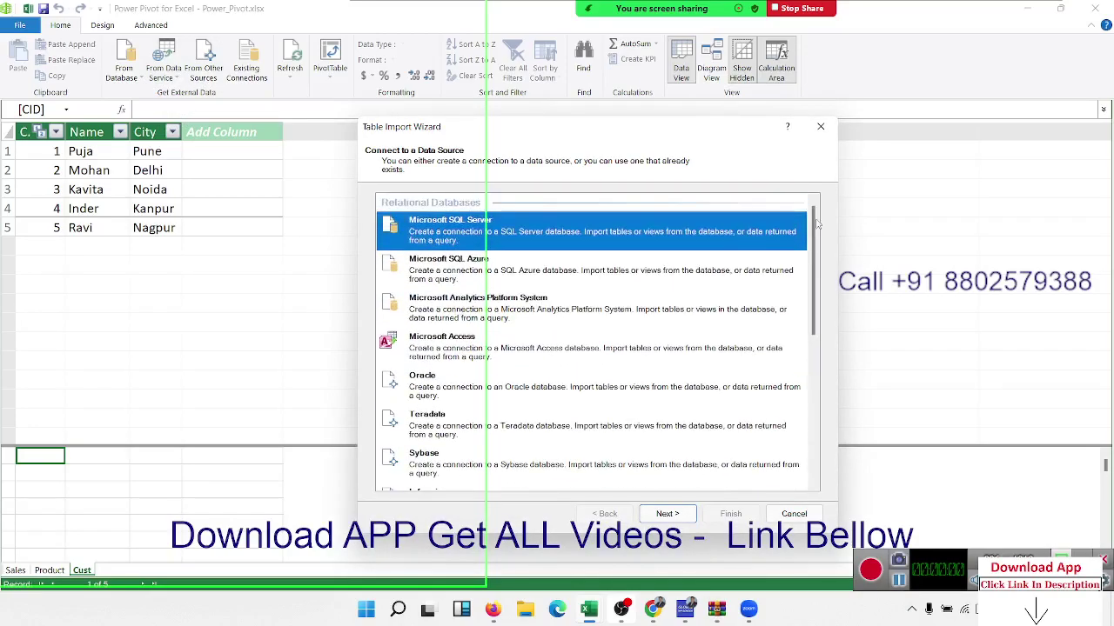
{"action": "left_click", "coordinate": [821, 128]}
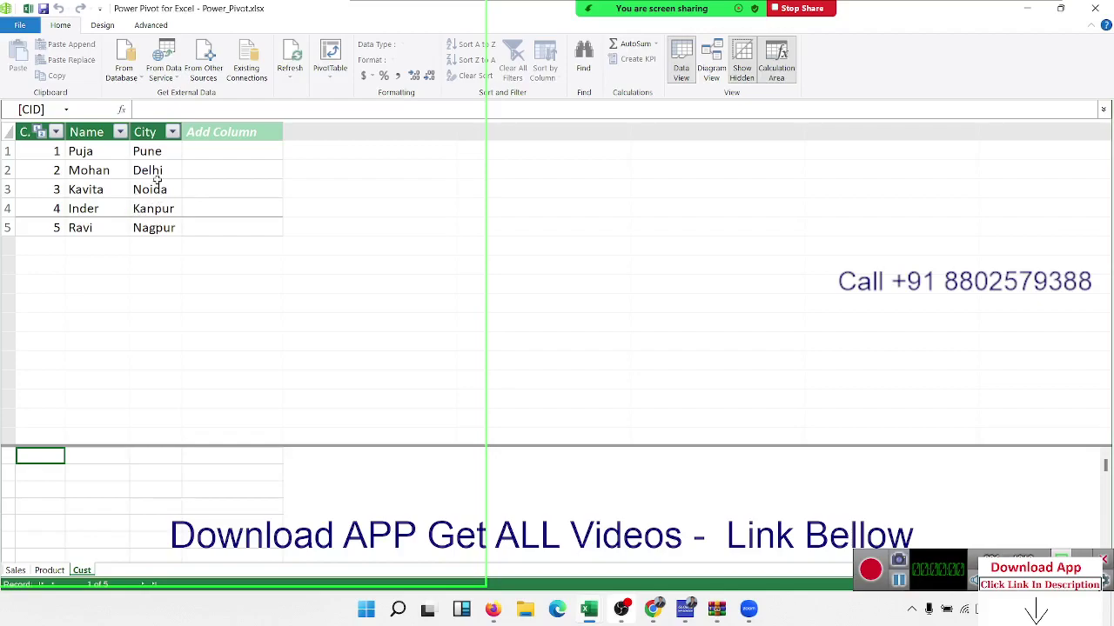
Review the Design and Advanced tabs, then close Power Pivot to return to Sheet4.
{"action": "left_click", "coordinate": [157, 181]}
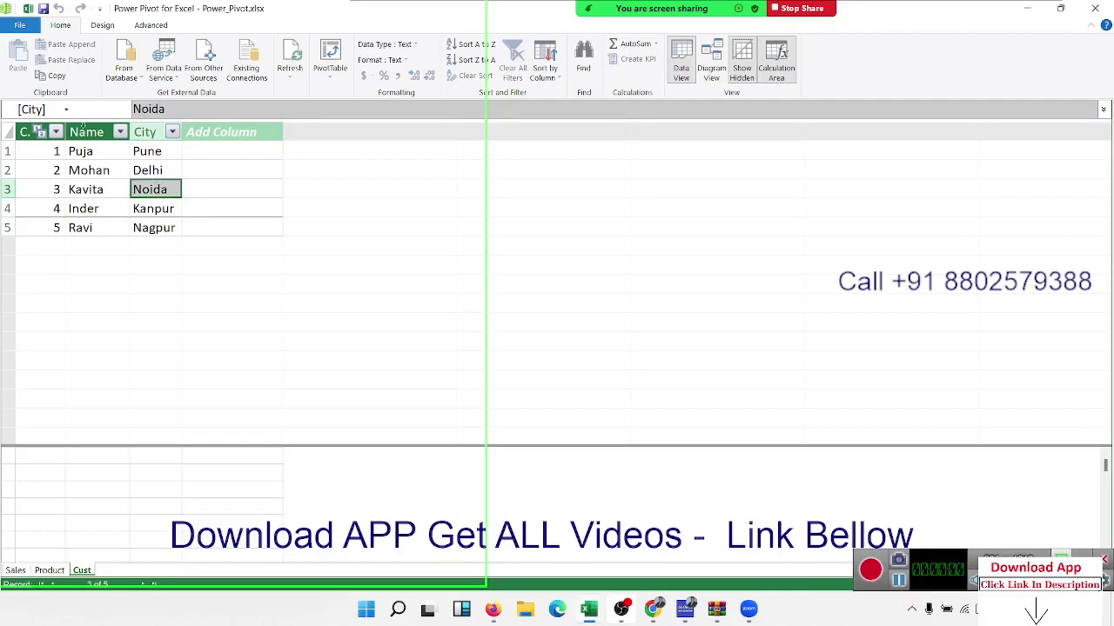
{"action": "left_click", "coordinate": [103, 29]}
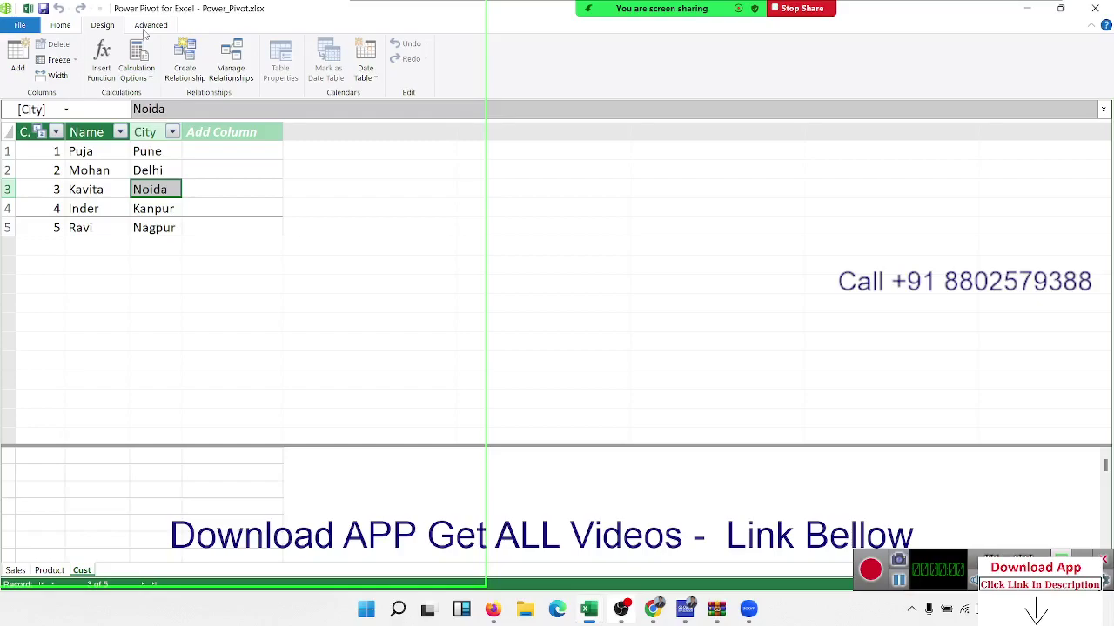
{"action": "left_click", "coordinate": [147, 26]}
{"action": "left_click", "coordinate": [249, 227]}
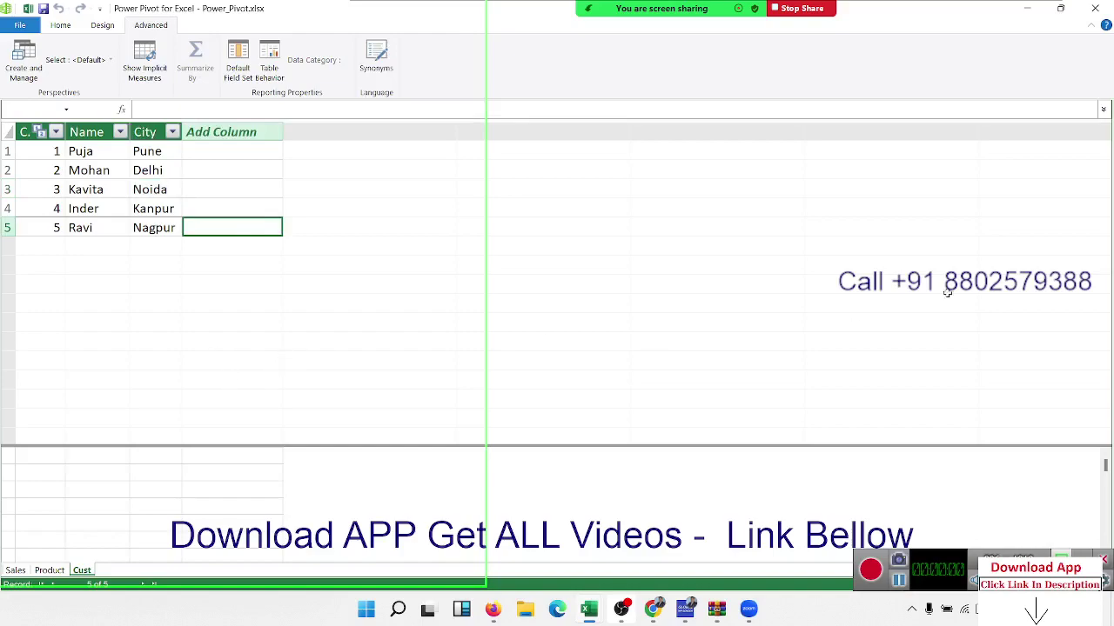
{"action": "left_click", "coordinate": [1093, 17]}
Save the Power_Pivot workbook, then close it and Book1.
{"action": "left_click", "coordinate": [306, 193]}
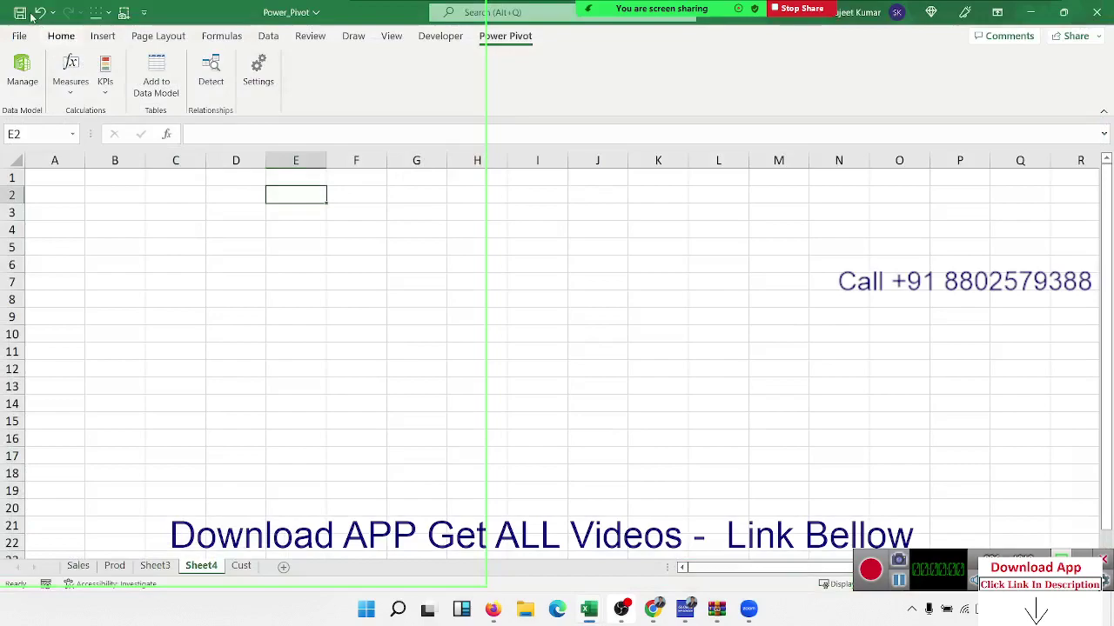
{"action": "left_click", "coordinate": [20, 14]}
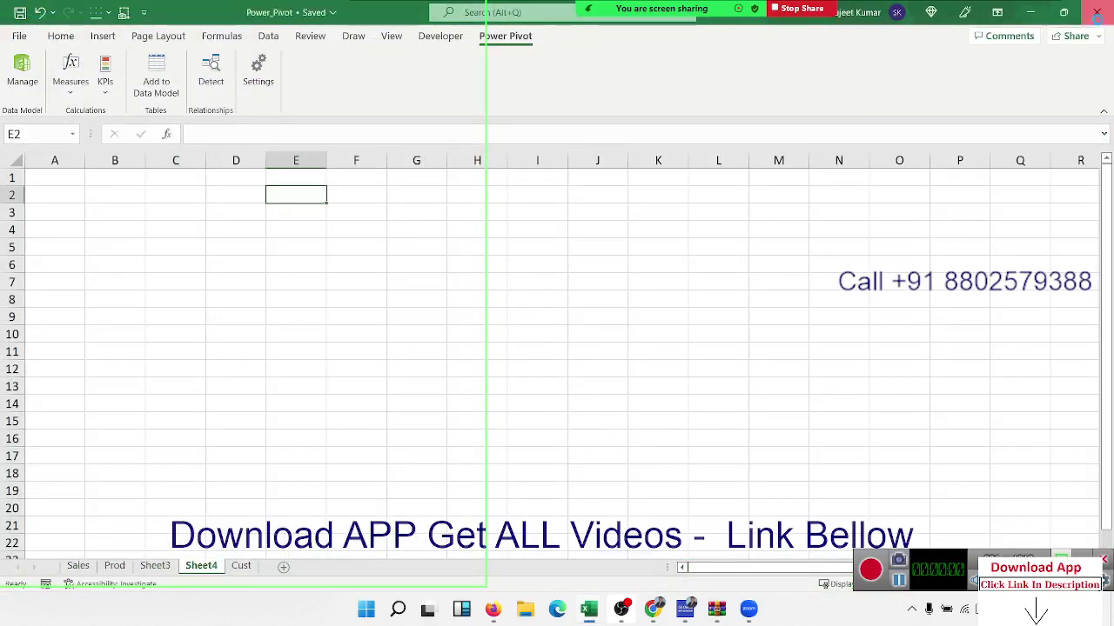
{"action": "left_click", "coordinate": [1096, 14]}
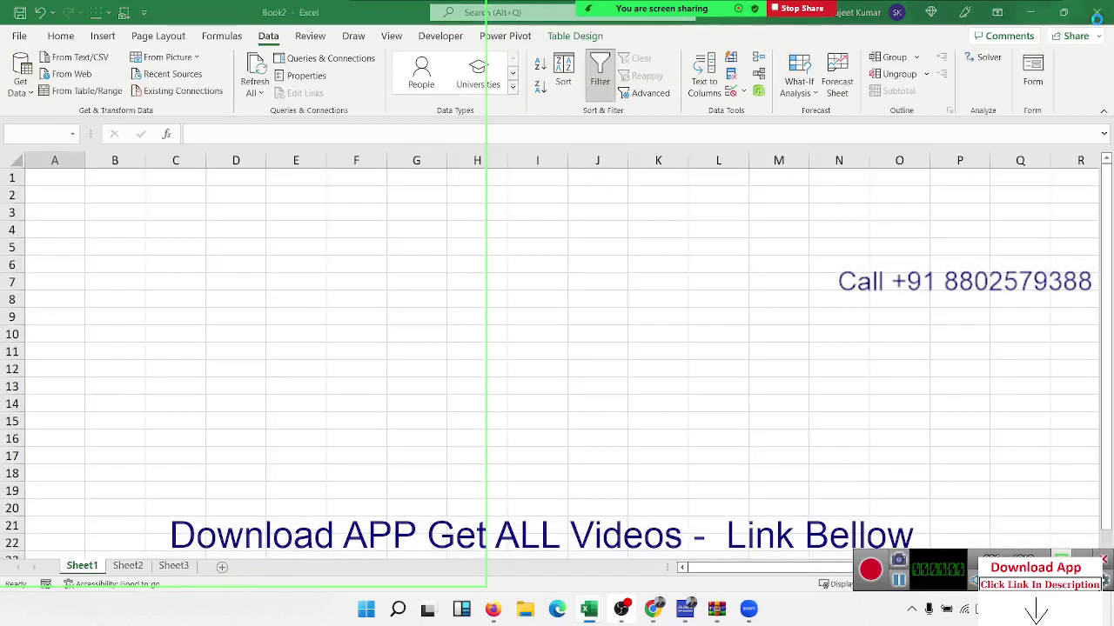
{"action": "left_click", "coordinate": [1096, 14]}
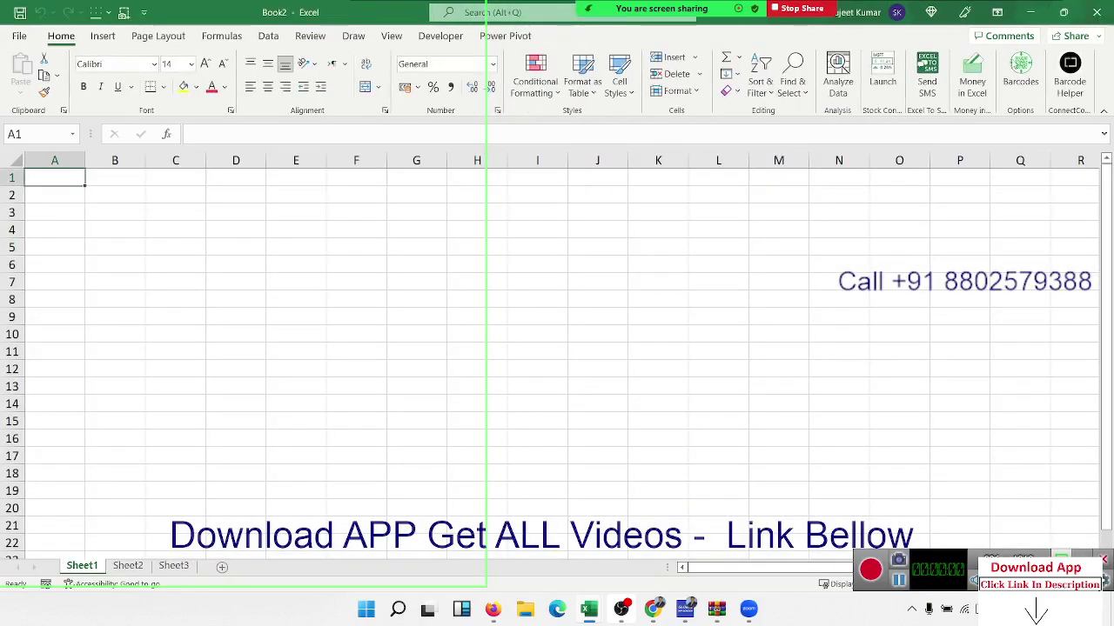
Open the Zoom meeting's More menu over the blank Book2.
{"action": "left_click", "coordinate": [674, 218]}
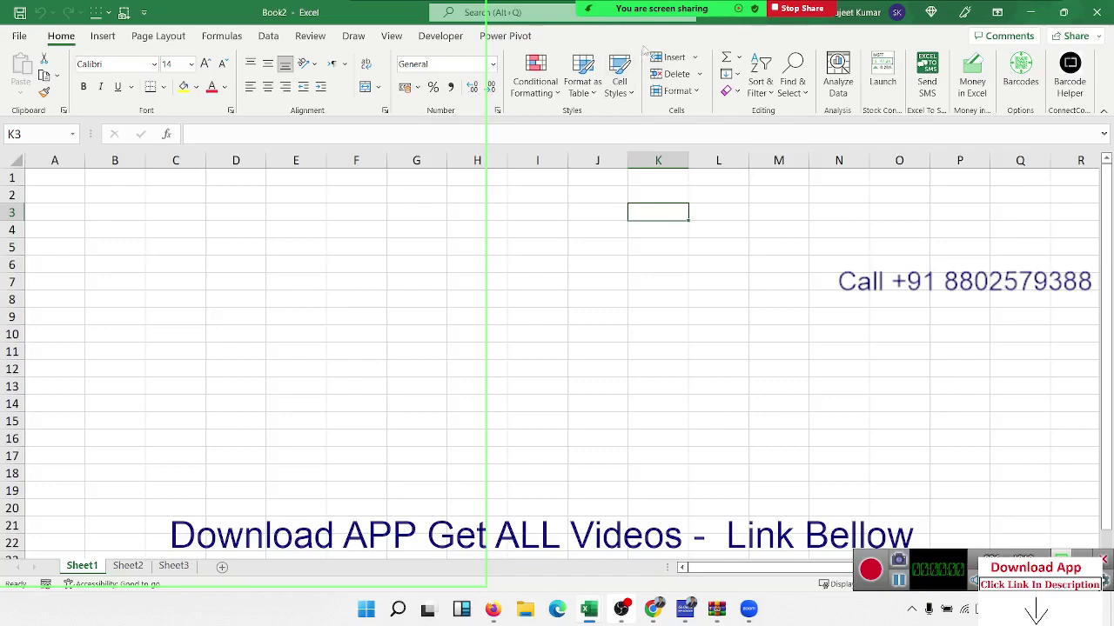
{"action": "mouse_move", "coordinate": [684, 5]}
{"action": "left_click", "coordinate": [1040, 19]}
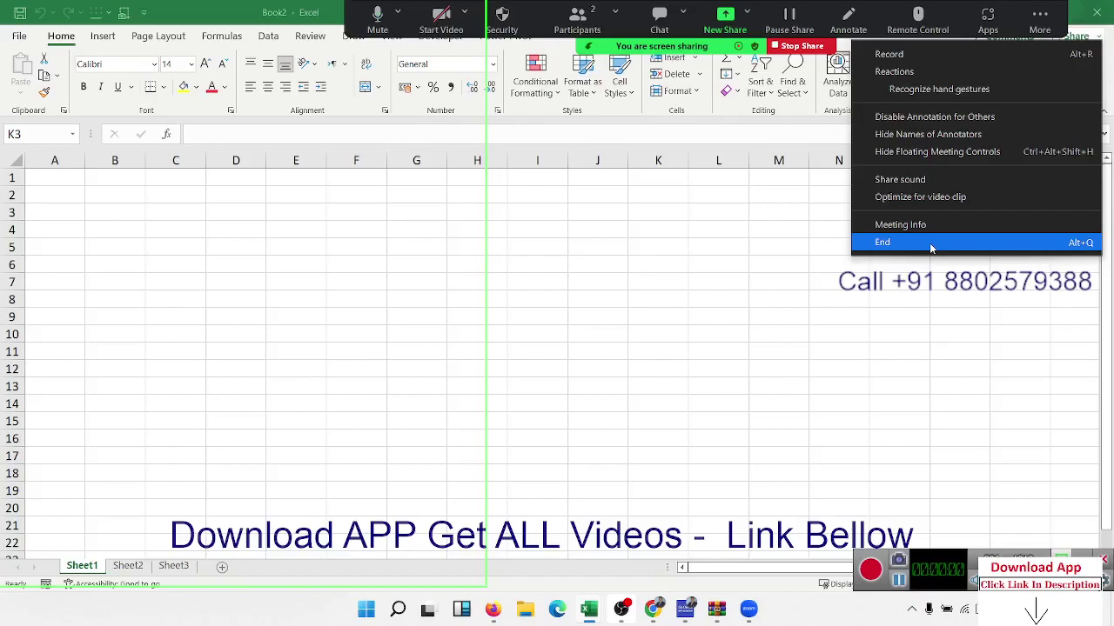
End the Zoom meeting for all participants.
{"action": "left_click", "coordinate": [929, 243]}
{"action": "left_click", "coordinate": [607, 266]}
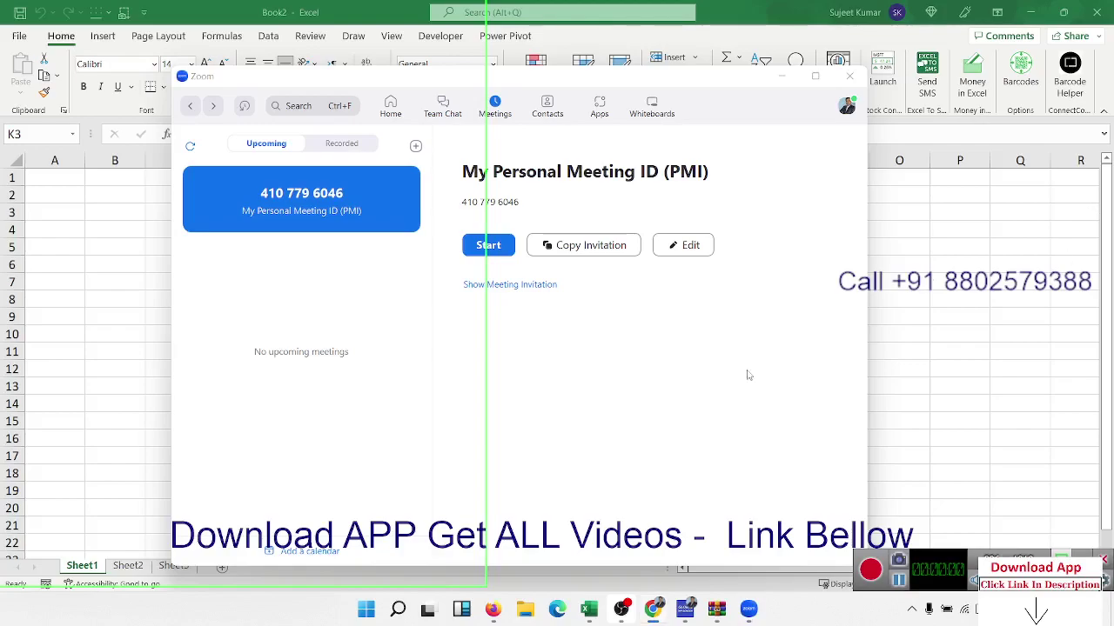
Bring the tl workbook forward and filter column A to keywords containing 'vba'.
{"action": "mouse_move", "coordinate": [595, 621]}
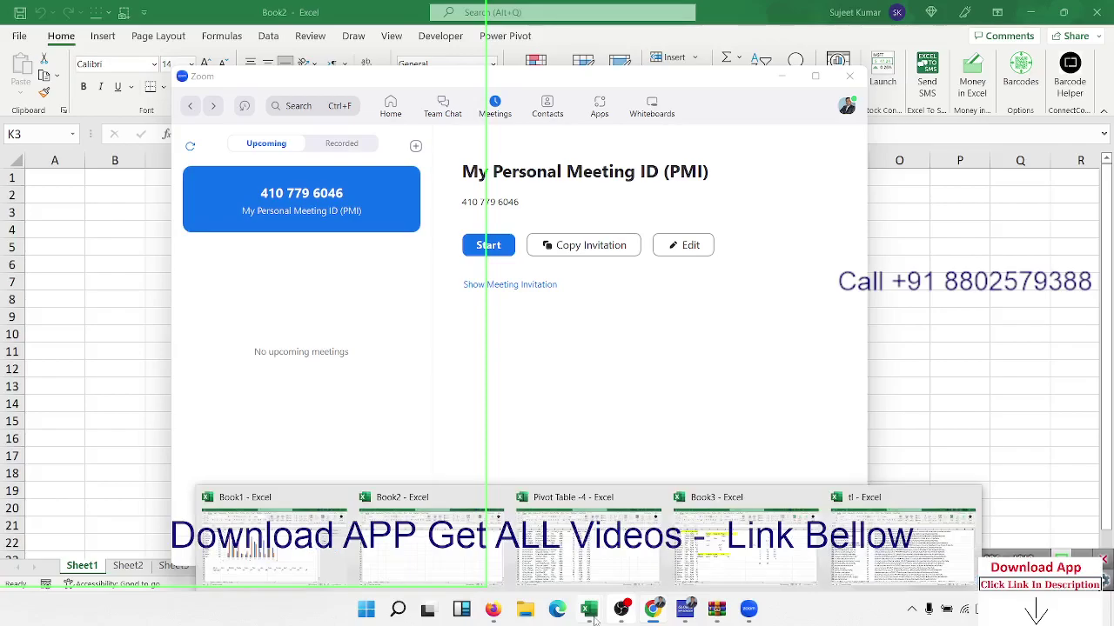
{"action": "left_click", "coordinate": [854, 569]}
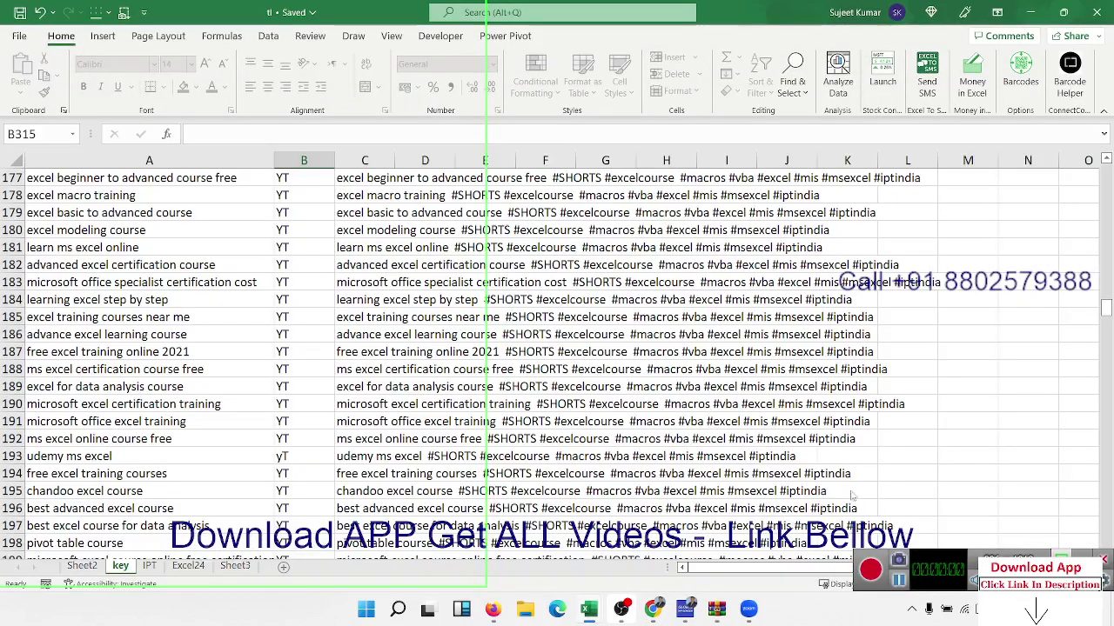
{"action": "scroll", "coordinate": [300, 200], "scroll_direction": "up", "scroll_amount": 10}
{"action": "left_click", "coordinate": [287, 208]}
{"action": "scroll", "coordinate": [287, 207], "scroll_direction": "up", "scroll_amount": 4}
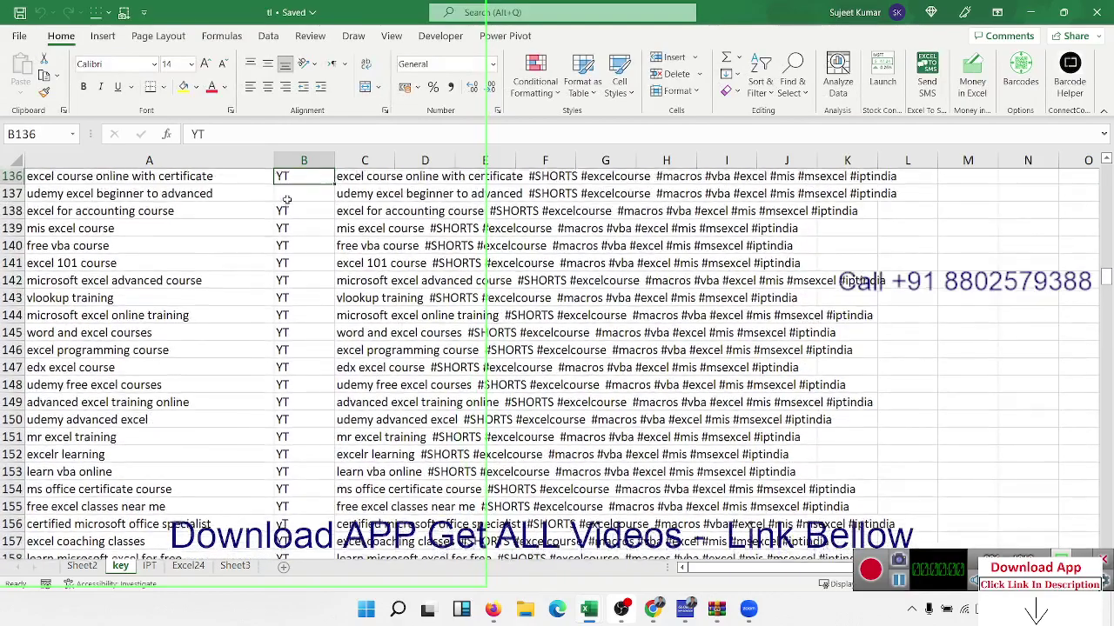
{"action": "key", "text": "ctrl+Home"}
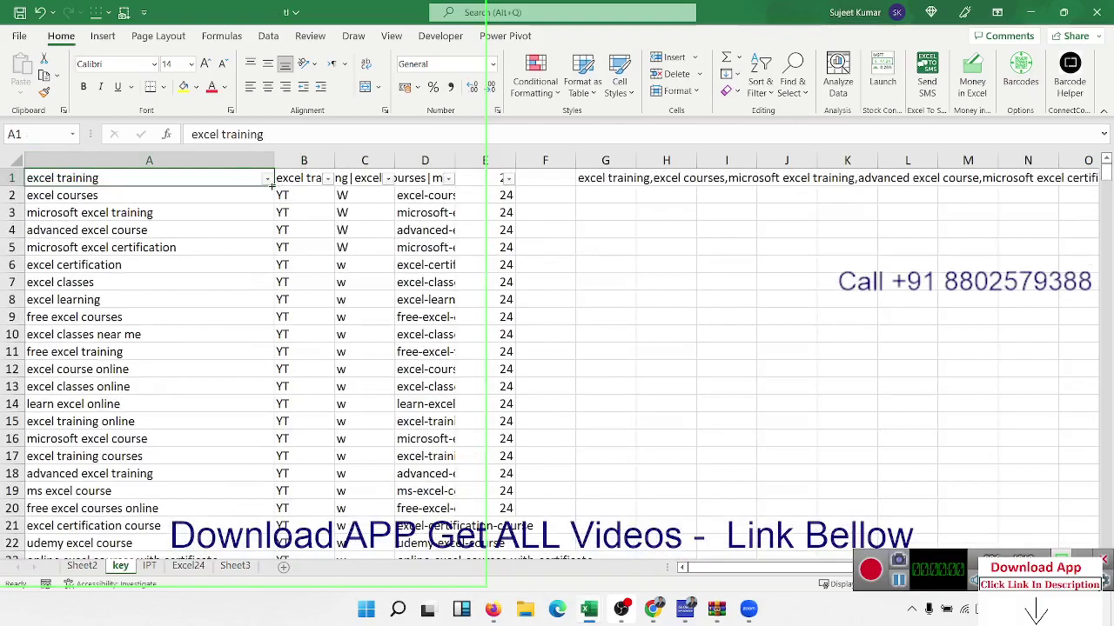
{"action": "left_click", "coordinate": [267, 178]}
{"action": "mouse_move", "coordinate": [218, 319]}
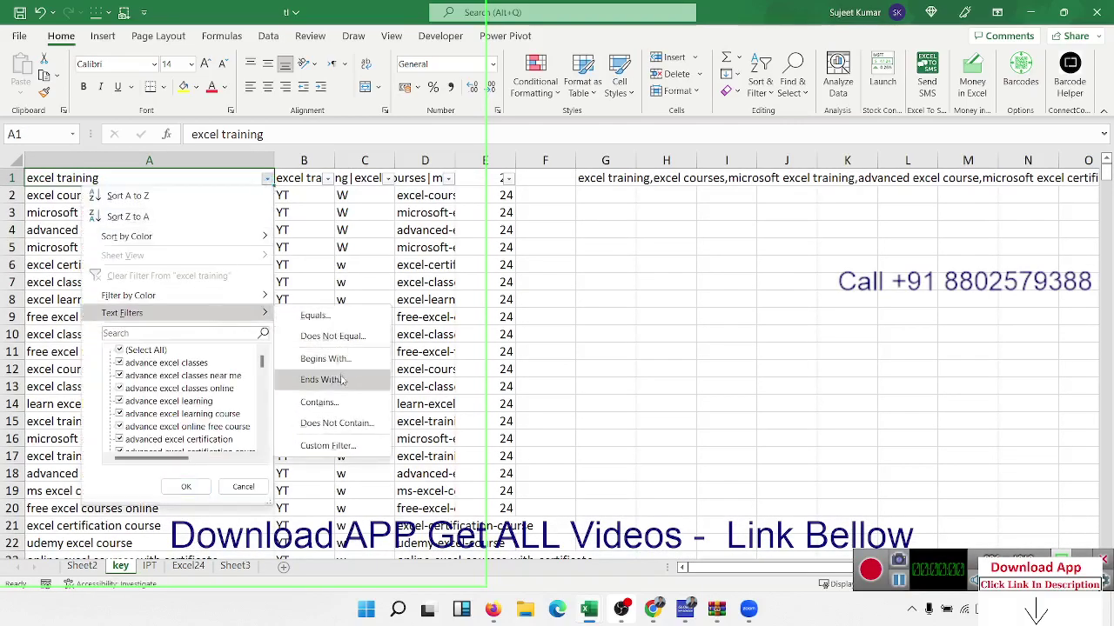
{"action": "left_click", "coordinate": [339, 402]}
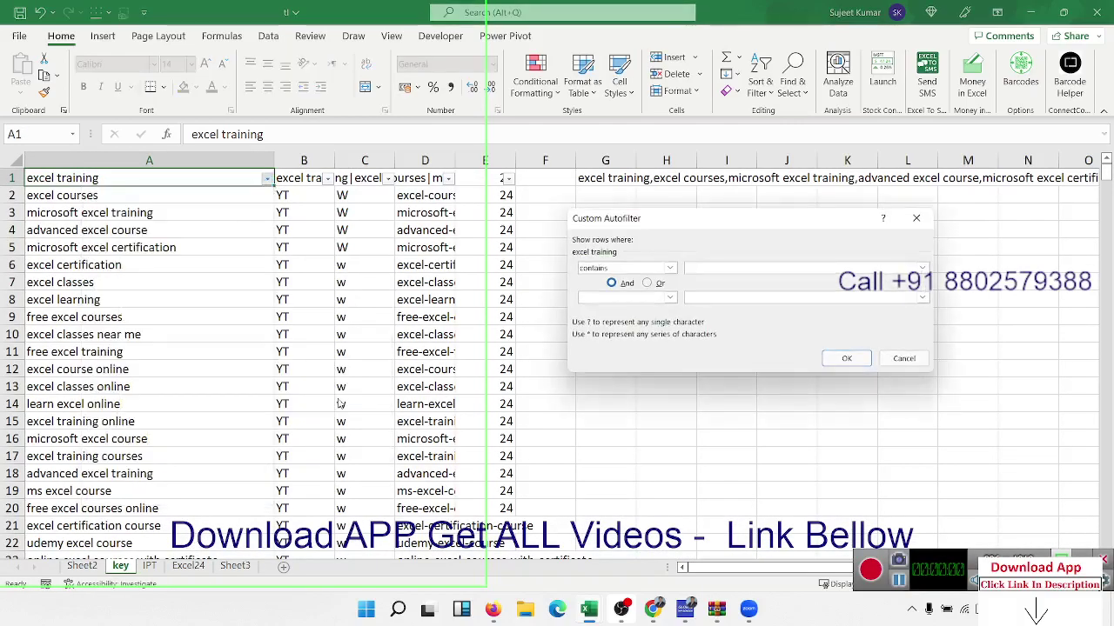
{"action": "type", "text": "vba"}
{"action": "key", "text": "Return"}
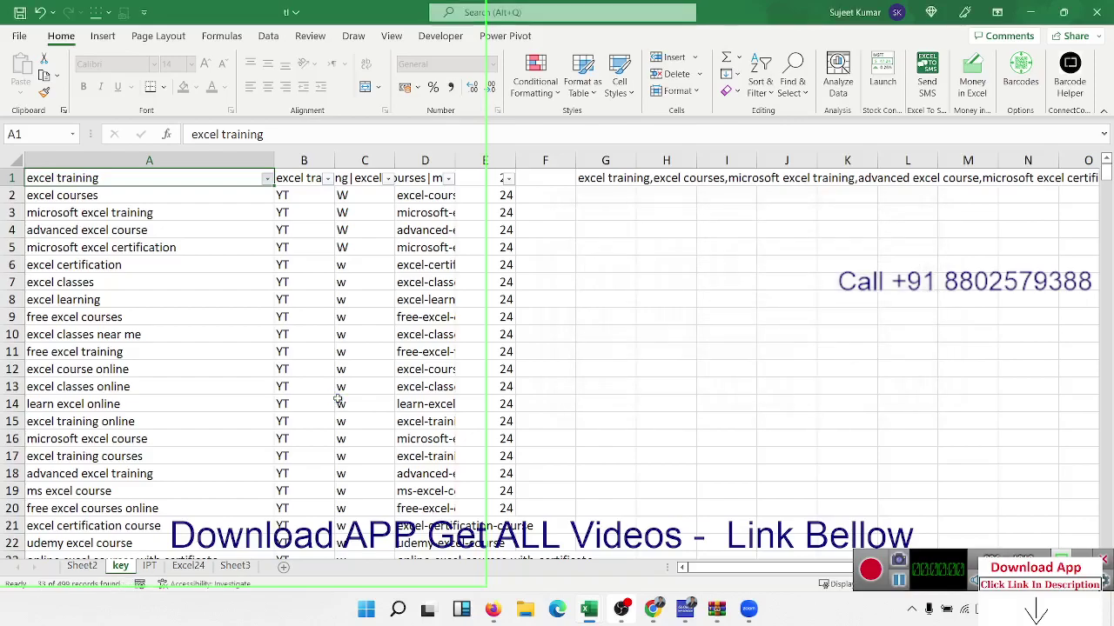
Fill the hashtag formula down column C from row 315 and copy C315.
{"action": "scroll", "coordinate": [301, 434], "scroll_direction": "down", "scroll_amount": 10}
{"action": "scroll", "coordinate": [301, 434], "scroll_direction": "up", "scroll_amount": 5}
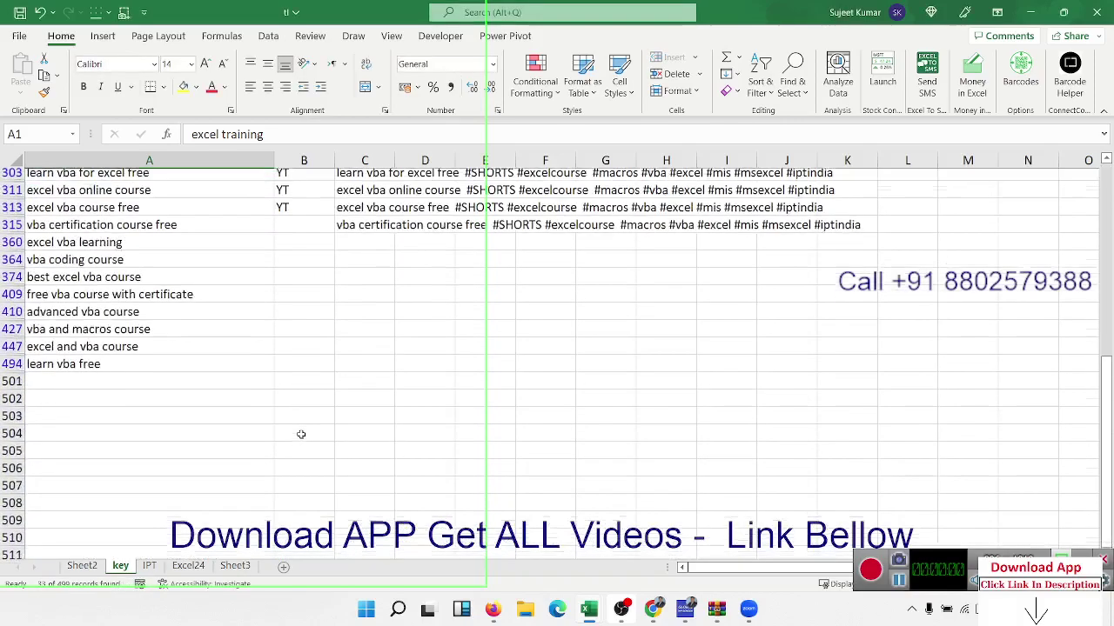
{"action": "scroll", "coordinate": [301, 434], "scroll_direction": "up", "scroll_amount": 5}
{"action": "left_click_drag", "start_coordinate": [352, 439], "coordinate": [350, 546]}
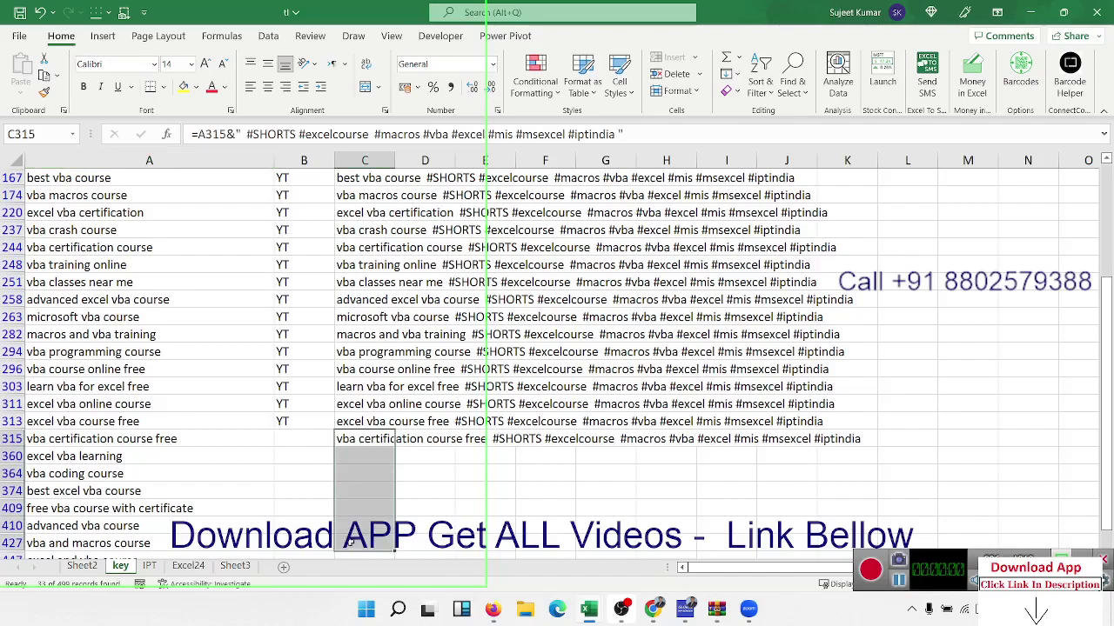
{"action": "key", "text": "ctrl+d"}
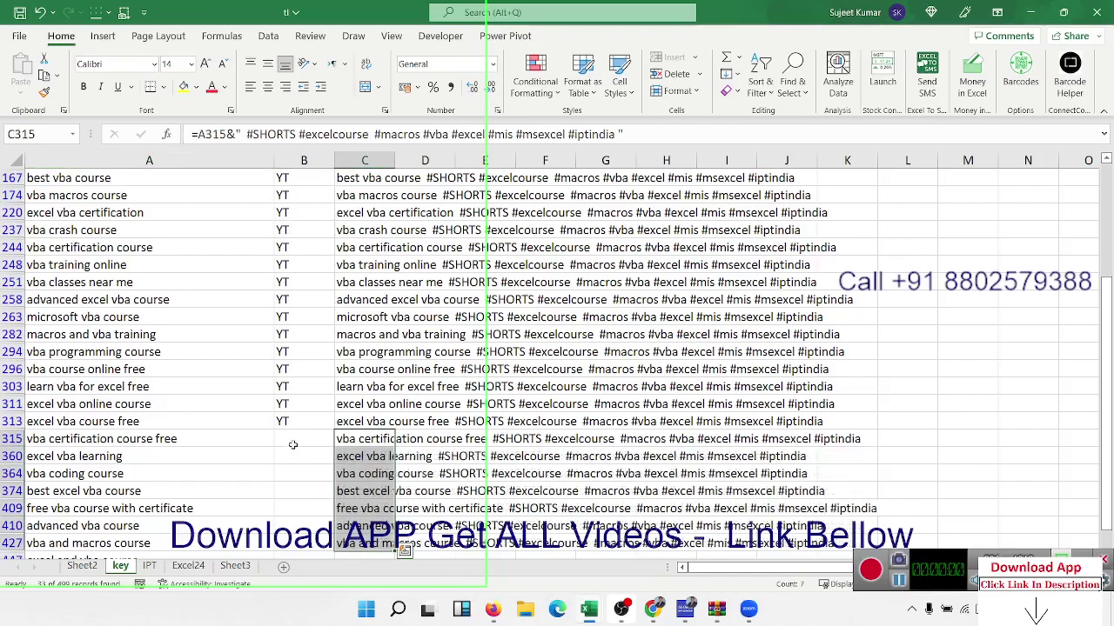
{"action": "left_click", "coordinate": [294, 441]}
{"action": "left_click", "coordinate": [348, 440]}
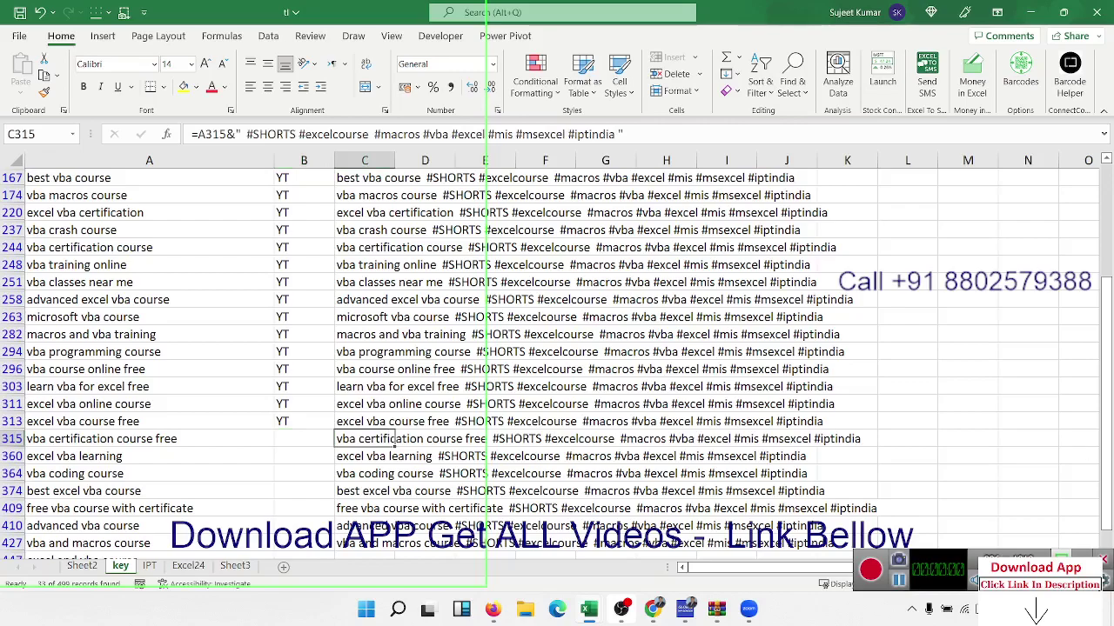
{"action": "key", "text": "ctrl+c"}
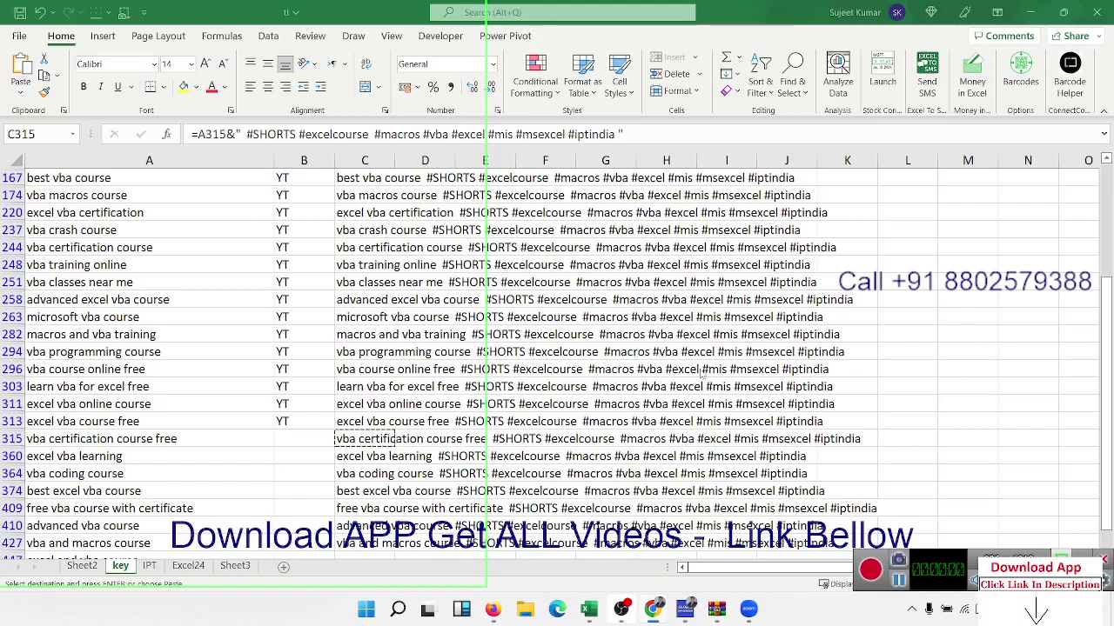
Enter YT in B315 and B360, copying the row 360 and 364 hashtag cells.
{"action": "left_click", "coordinate": [303, 445]}
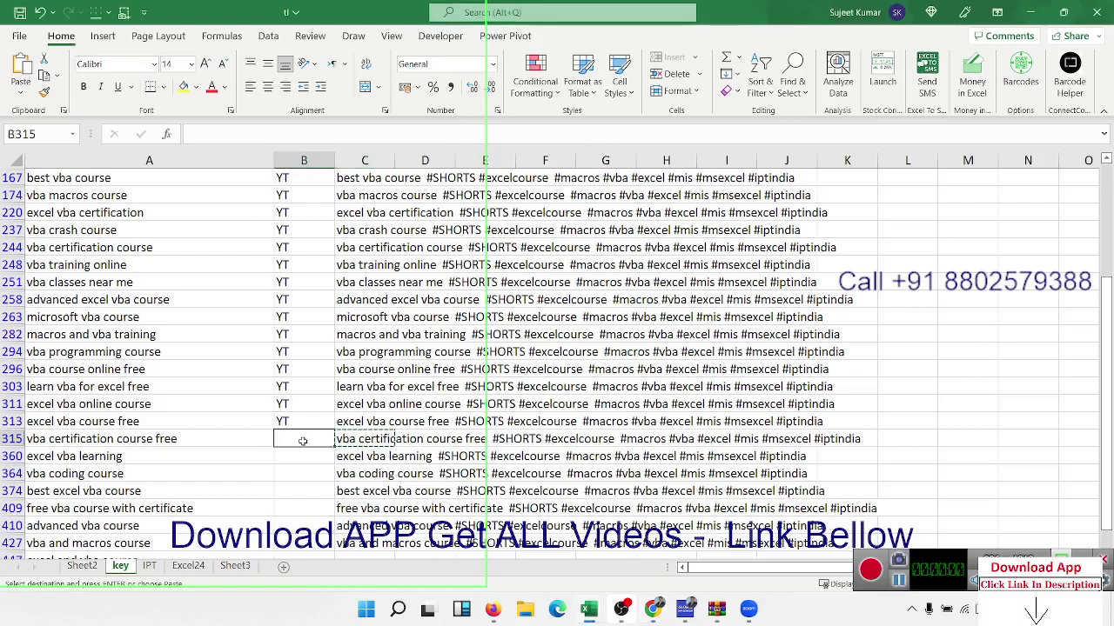
{"action": "type", "text": "YT"}
{"action": "left_click", "coordinate": [365, 473]}
{"action": "left_click", "coordinate": [372, 456]}
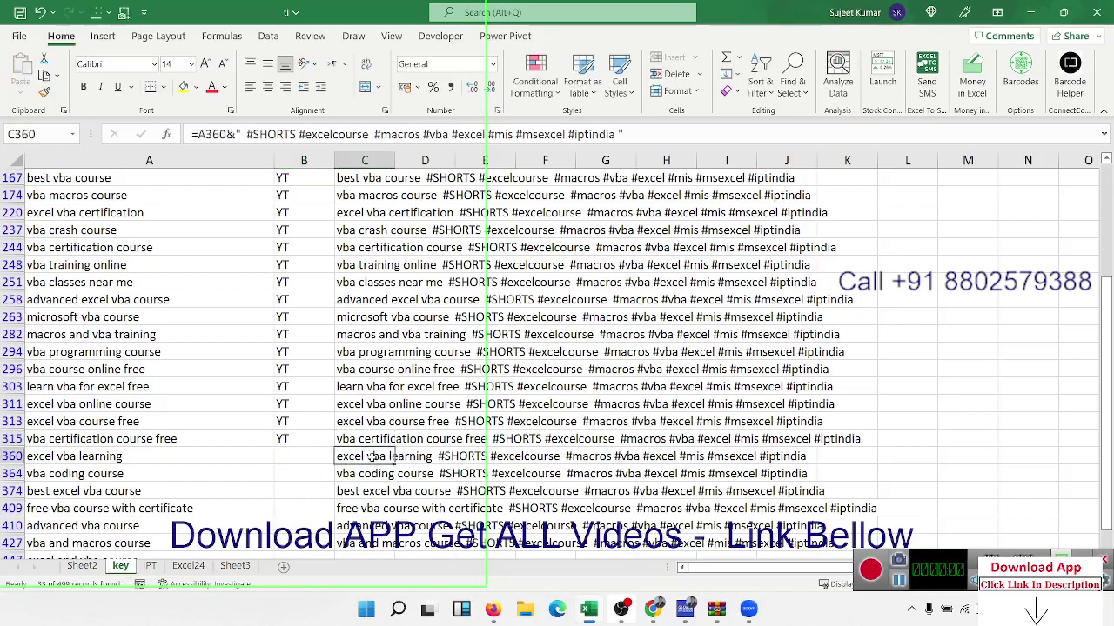
{"action": "key", "text": "ctrl+c"}
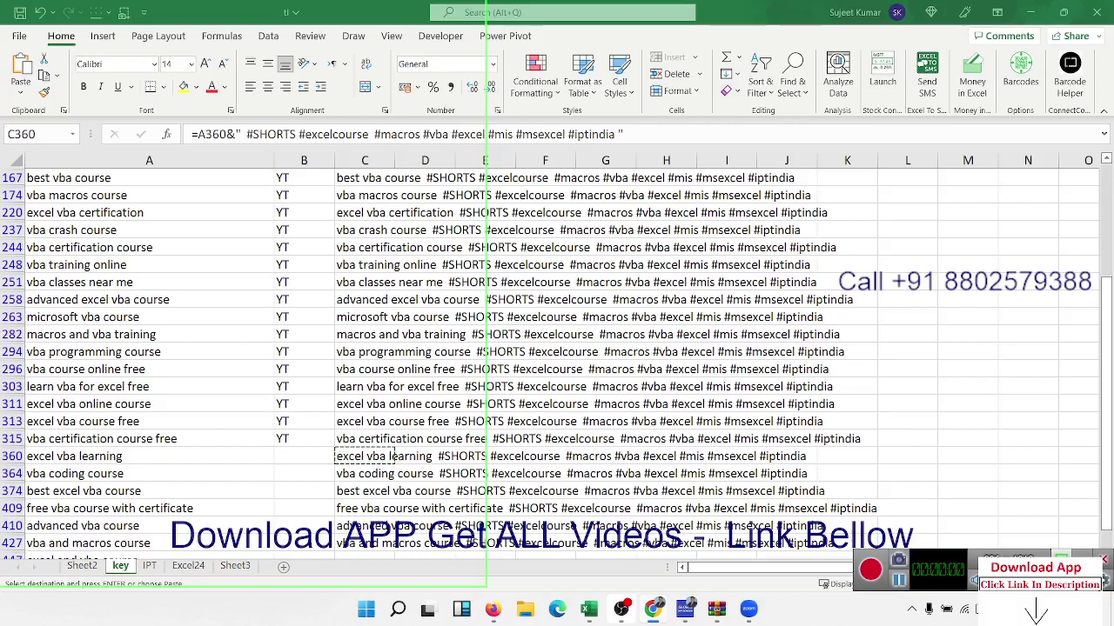
{"action": "left_click", "coordinate": [301, 457]}
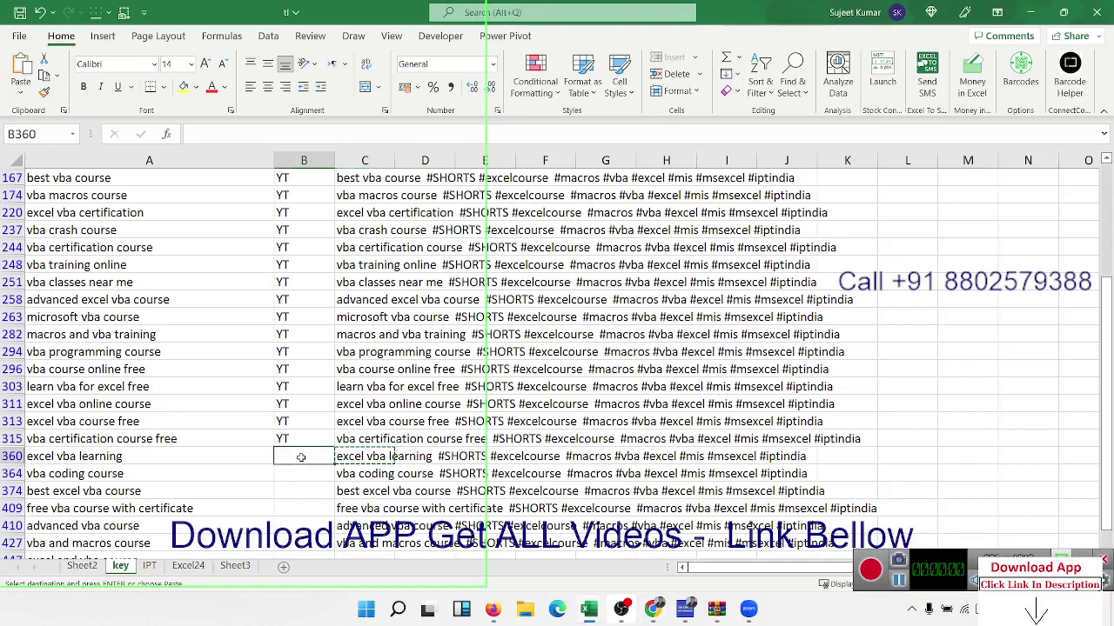
{"action": "type", "text": "YT"}
{"action": "key", "text": "Return"}
{"action": "left_click", "coordinate": [347, 478]}
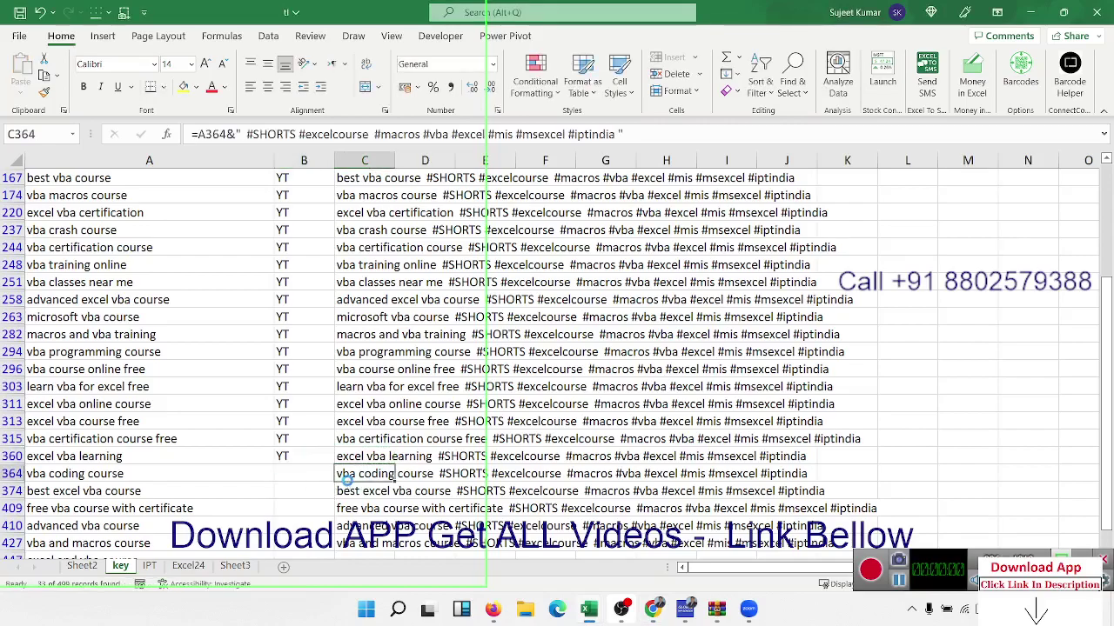
{"action": "key", "text": "ctrl+c"}
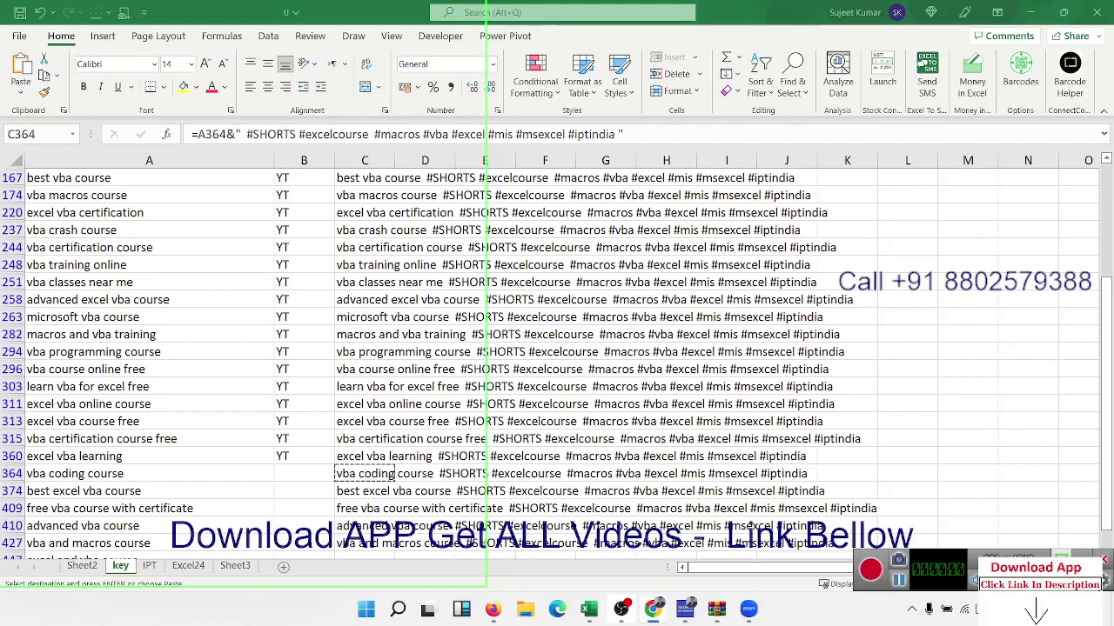
Tag rows 364 and 374 with YT, then clear the vba filter with Ctrl+Shift+L.
{"action": "left_click", "coordinate": [281, 473]}
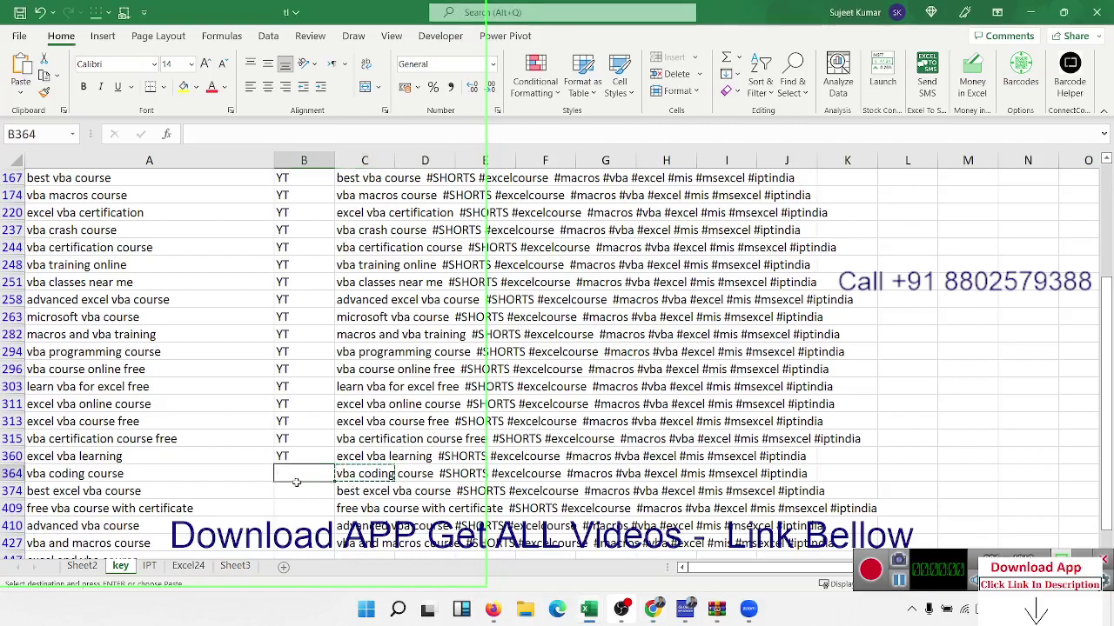
{"action": "left_click", "coordinate": [287, 490]}
{"action": "left_click", "coordinate": [355, 491]}
{"action": "key", "text": "ctrl+c"}
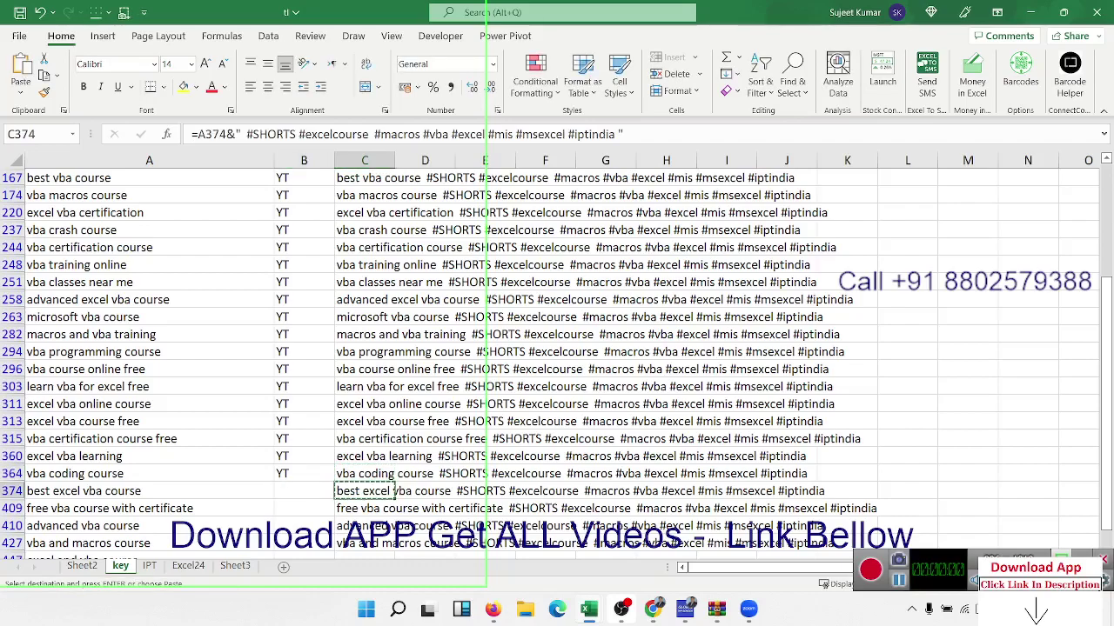
{"action": "key", "text": "Escape"}
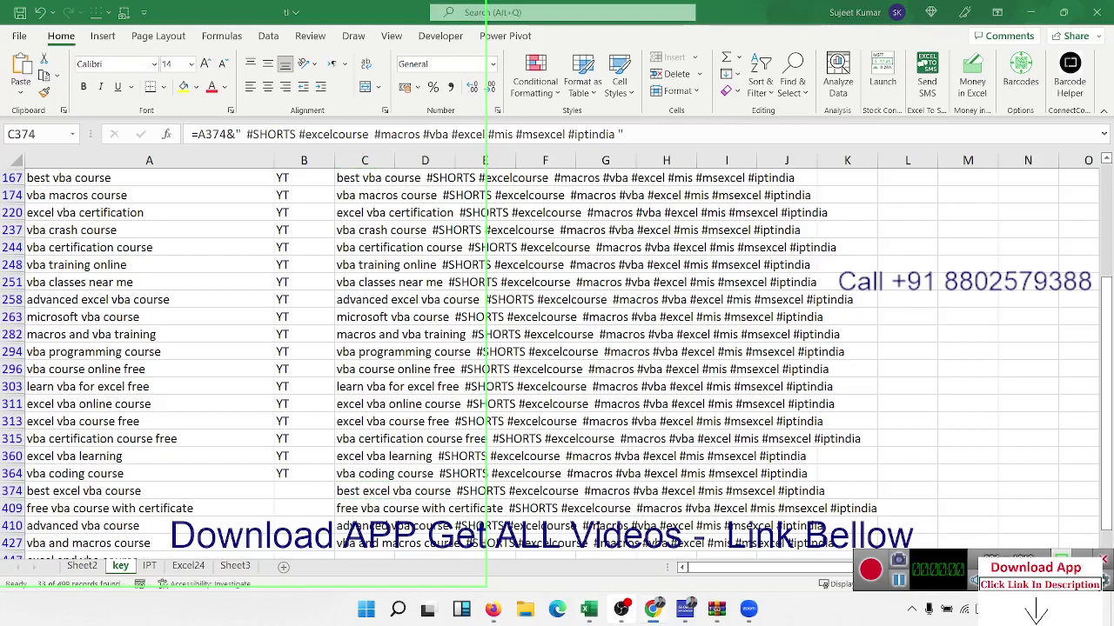
{"action": "left_click", "coordinate": [355, 493]}
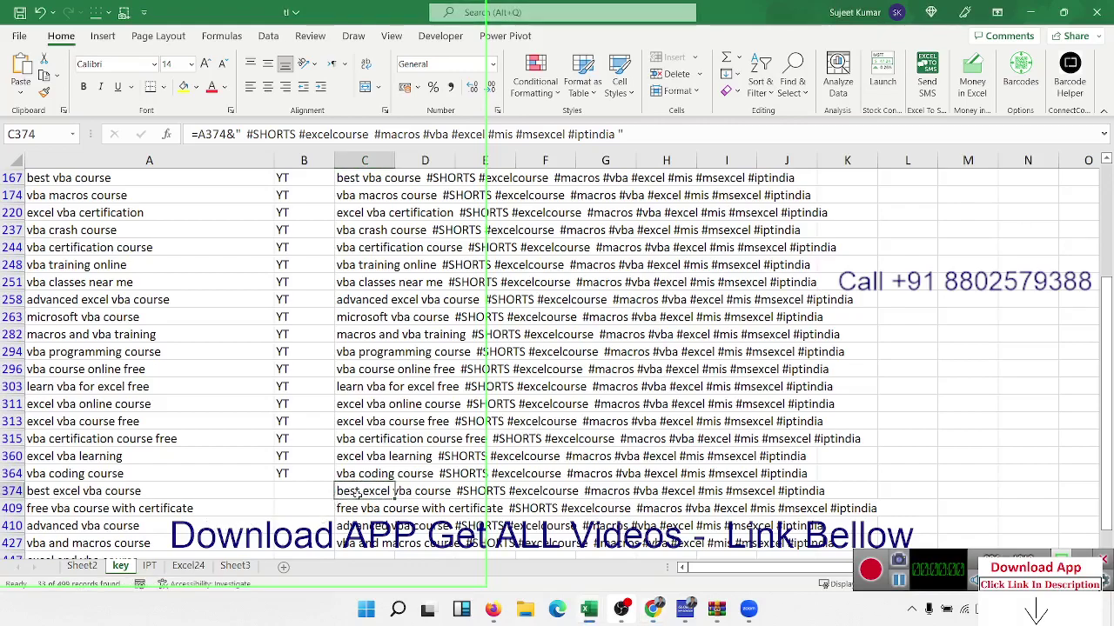
{"action": "key", "text": "ctrl+c"}
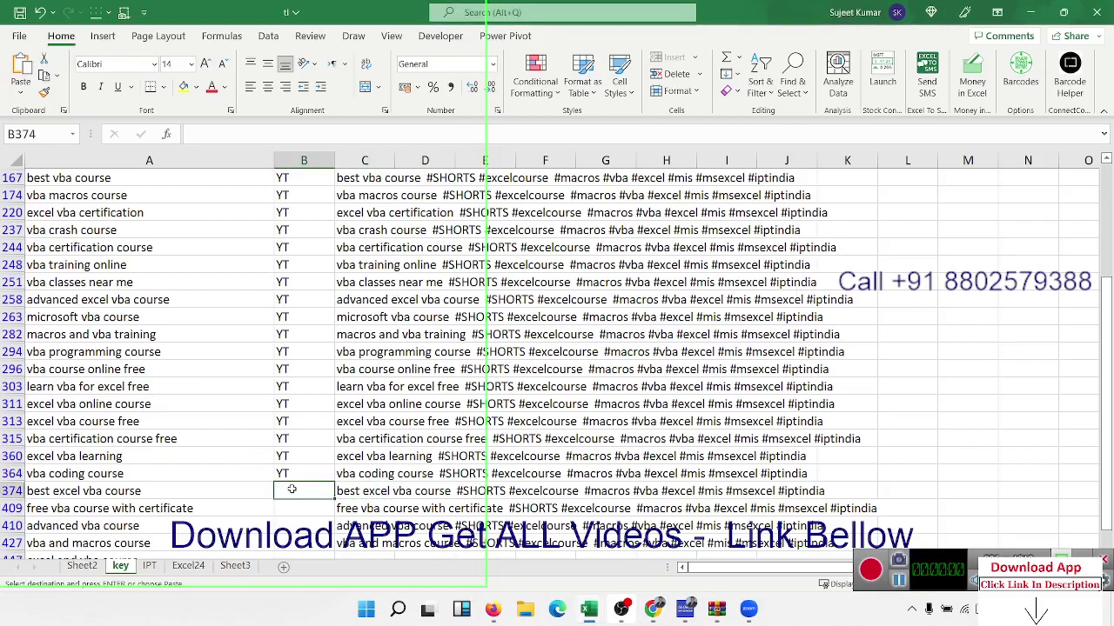
{"action": "left_click", "coordinate": [303, 491]}
{"action": "type", "text": "yT"}
{"action": "key", "text": "Return"}
{"action": "left_click", "coordinate": [265, 491]}
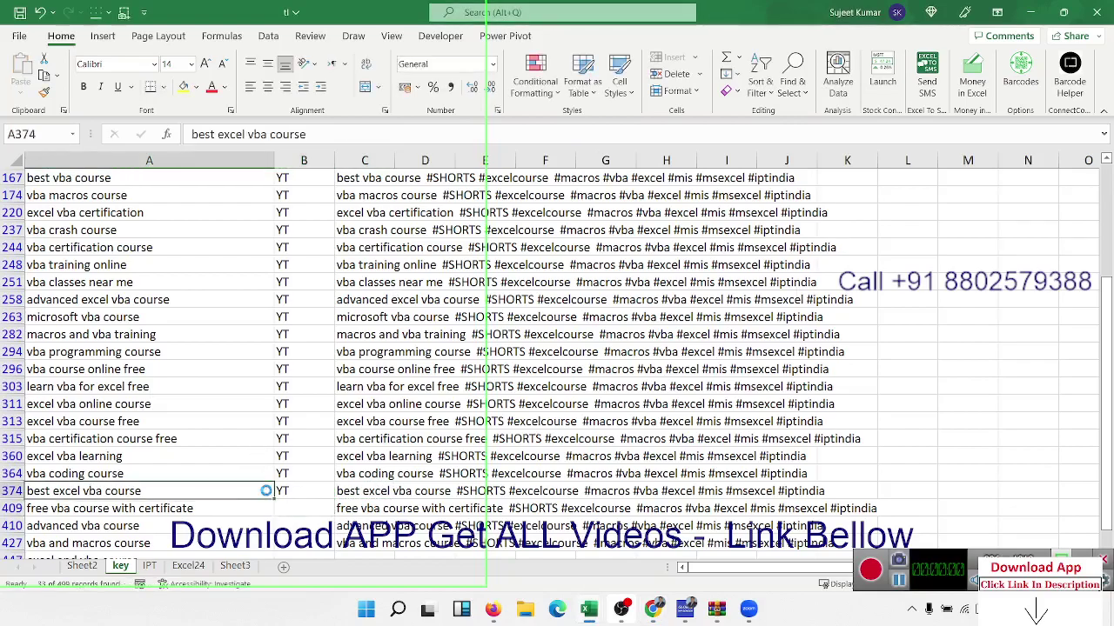
{"action": "key", "text": "ctrl+shift+l"}
Copy row 217's hashtag formula and enter YT in B217.
{"action": "scroll", "coordinate": [326, 488], "scroll_direction": "down", "scroll_amount": 13}
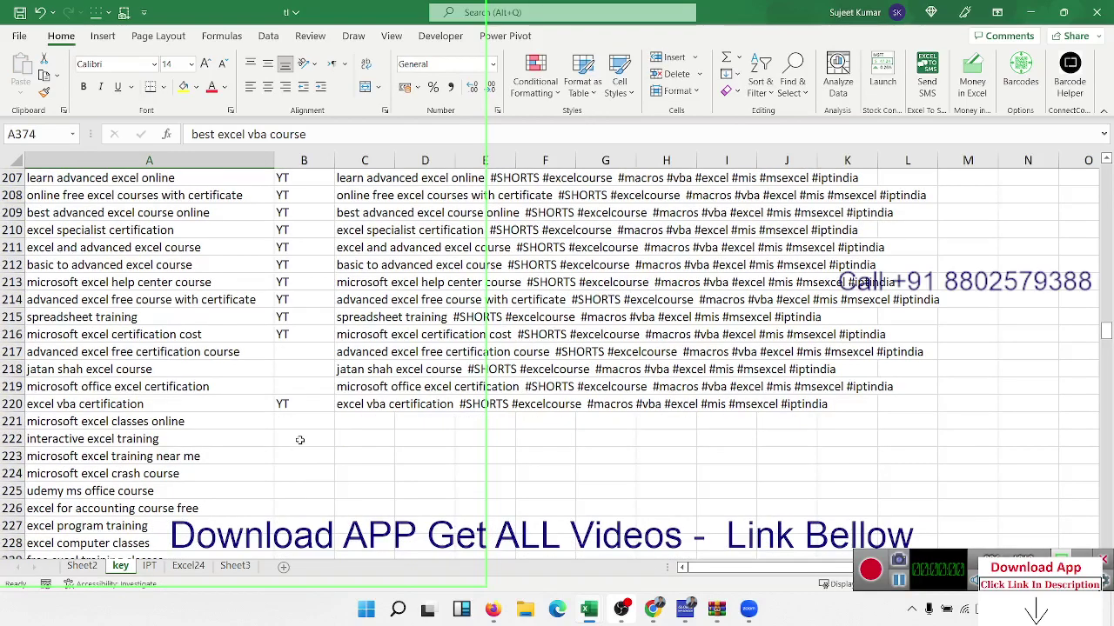
{"action": "left_click", "coordinate": [298, 355]}
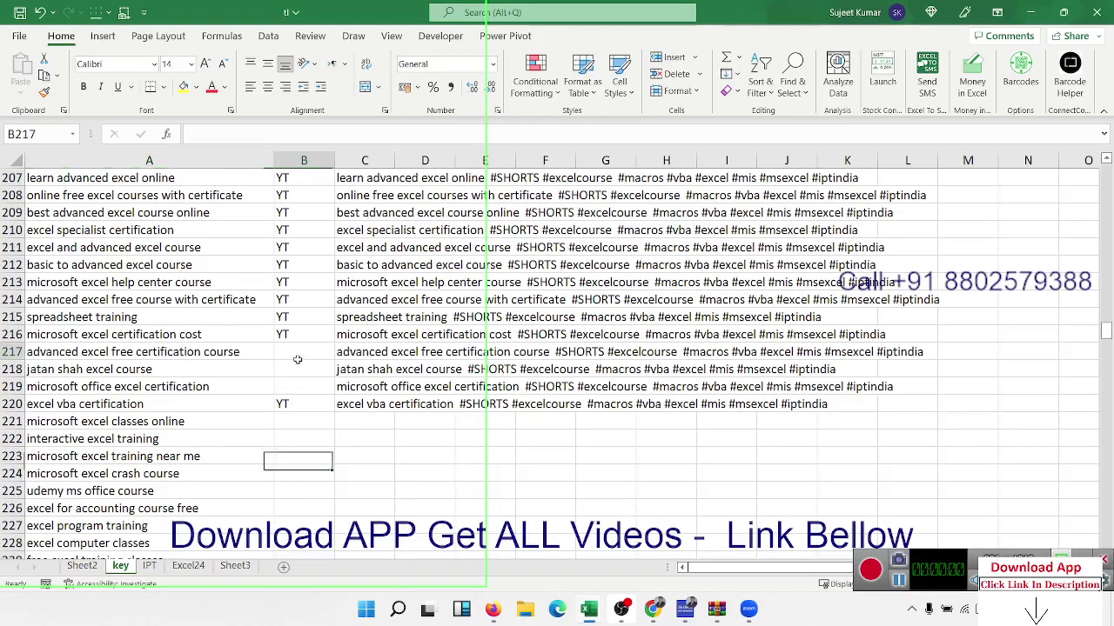
{"action": "left_click", "coordinate": [360, 353]}
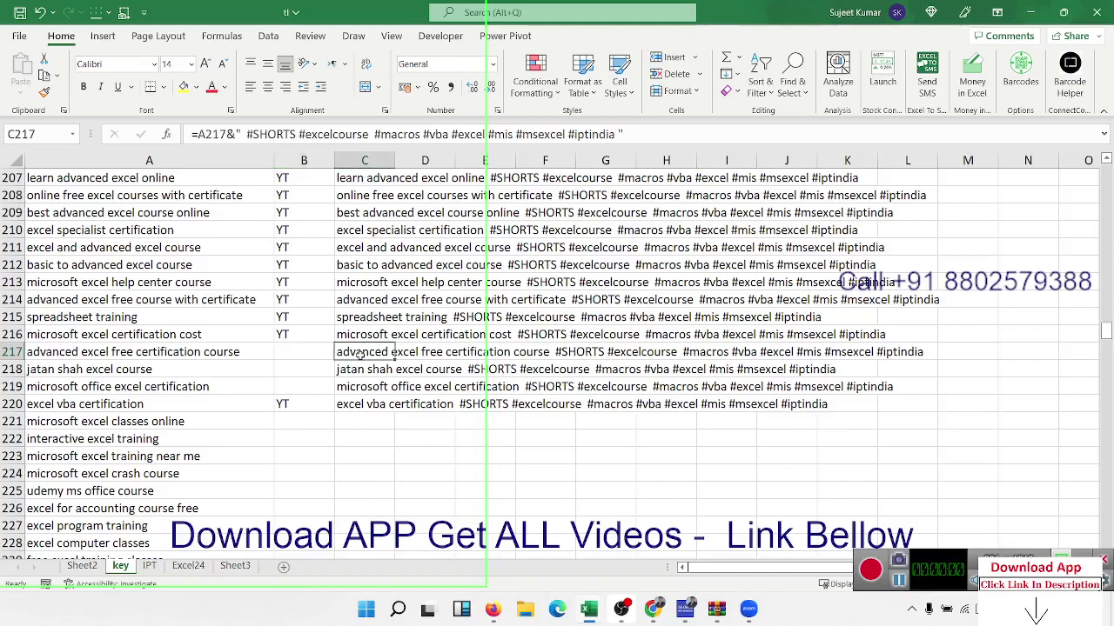
{"action": "key", "text": "ctrl+c"}
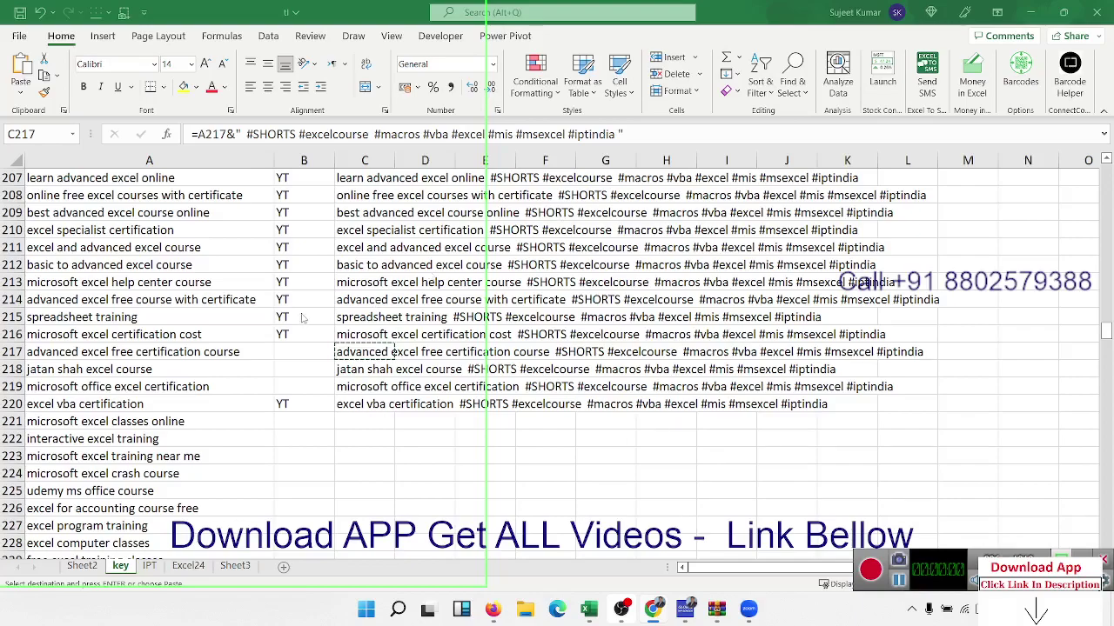
{"action": "left_click", "coordinate": [318, 353]}
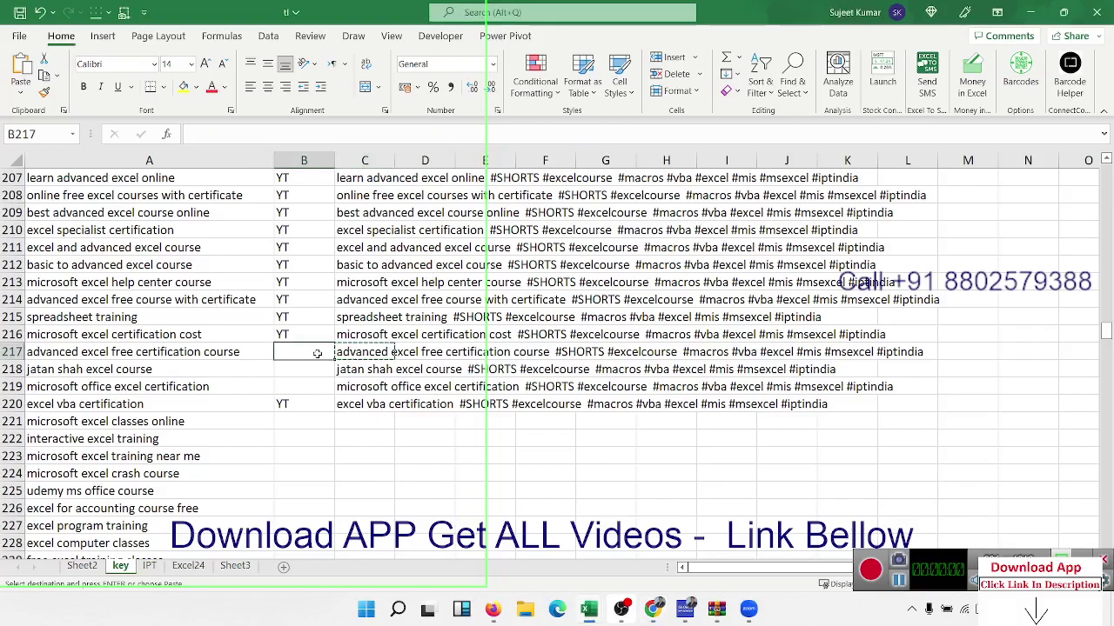
{"action": "type", "text": "YT"}
{"action": "key", "text": "Return"}
{"action": "left_click", "coordinate": [391, 370]}
{"action": "key", "text": "ctrl+c"}
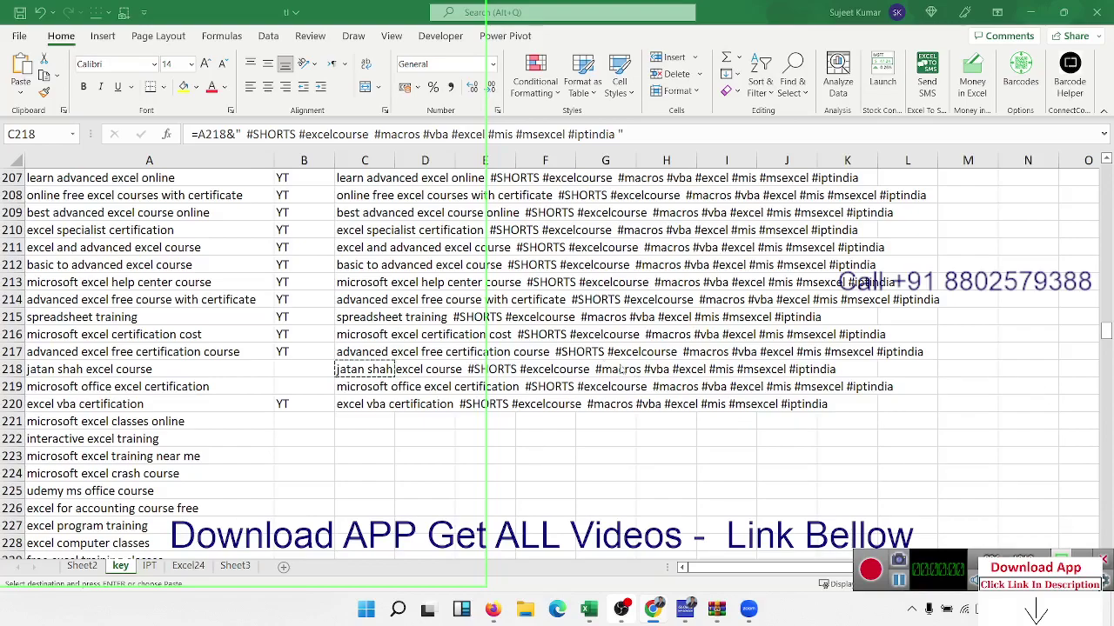
Enter YT in B218 and B219, copying the C219 hashtag formula between them.
{"action": "left_click", "coordinate": [307, 369]}
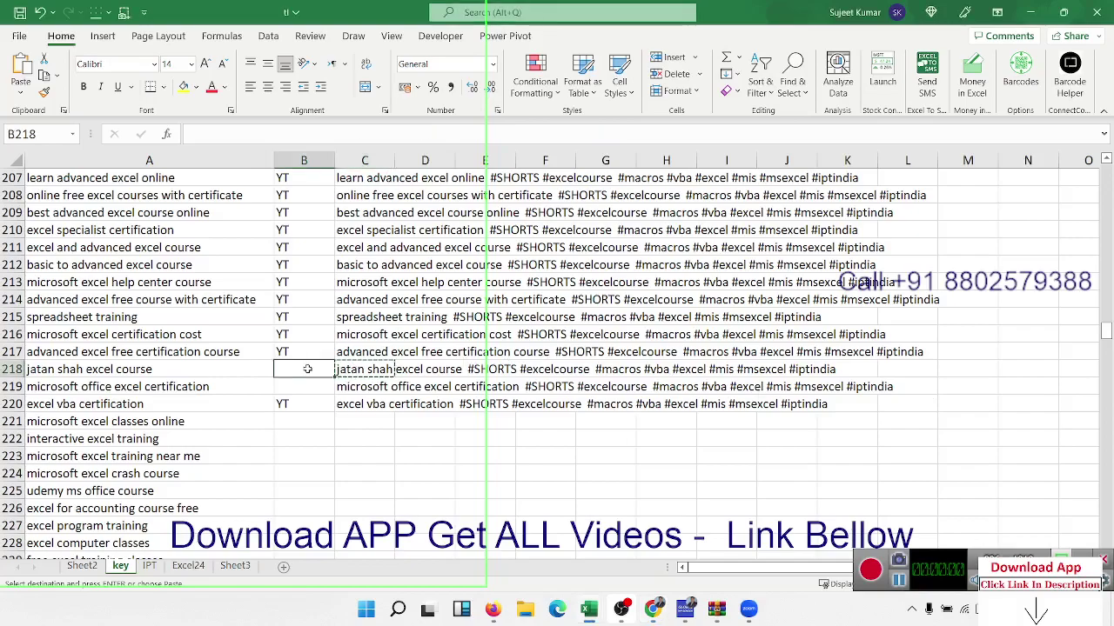
{"action": "type", "text": "YT"}
{"action": "key", "text": "Return"}
{"action": "left_click", "coordinate": [365, 388]}
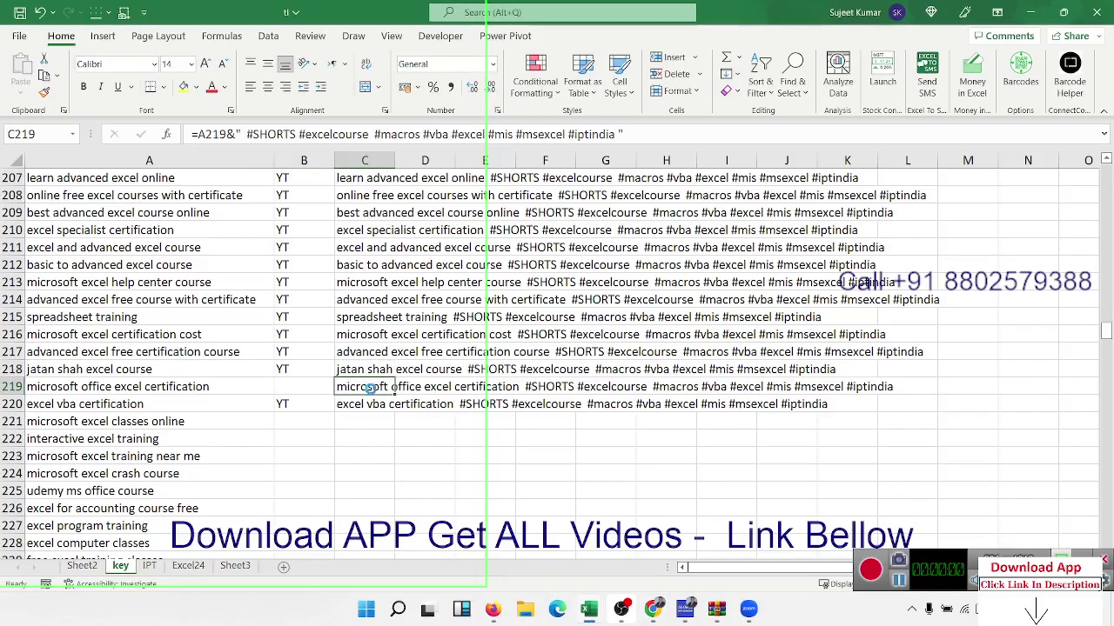
{"action": "key", "text": "ctrl+c"}
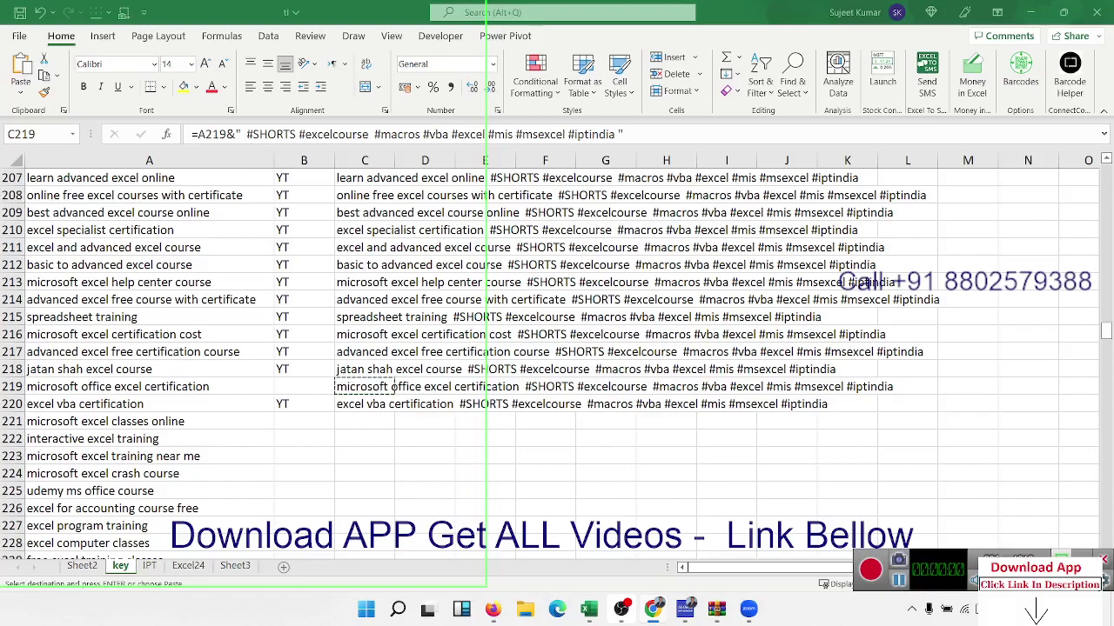
{"action": "left_click", "coordinate": [301, 389]}
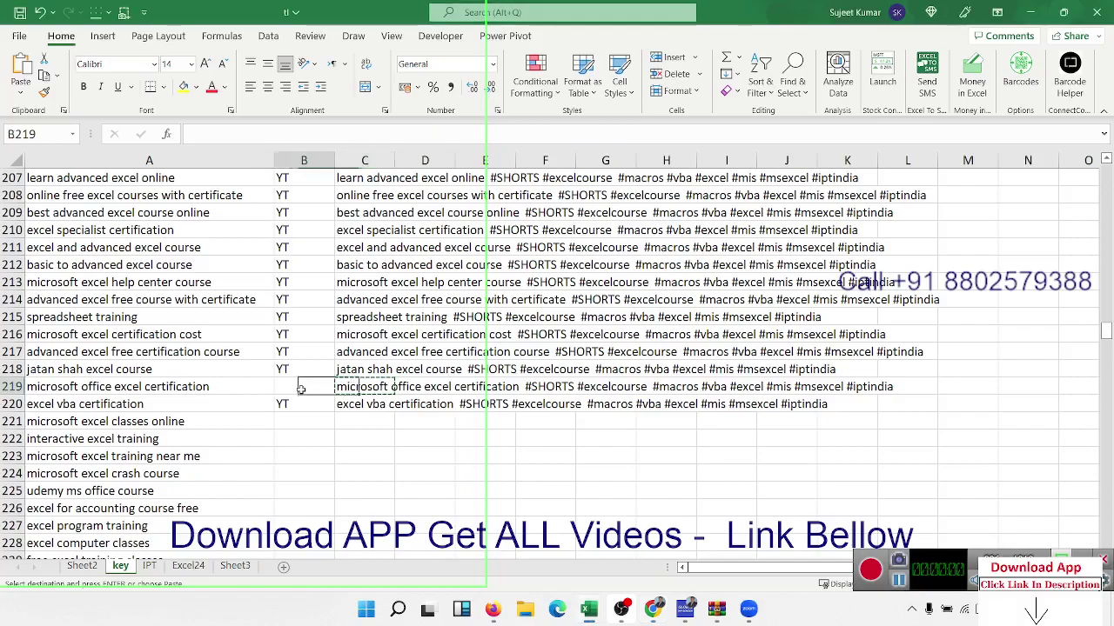
{"action": "type", "text": "YT"}
{"action": "key", "text": "Return"}
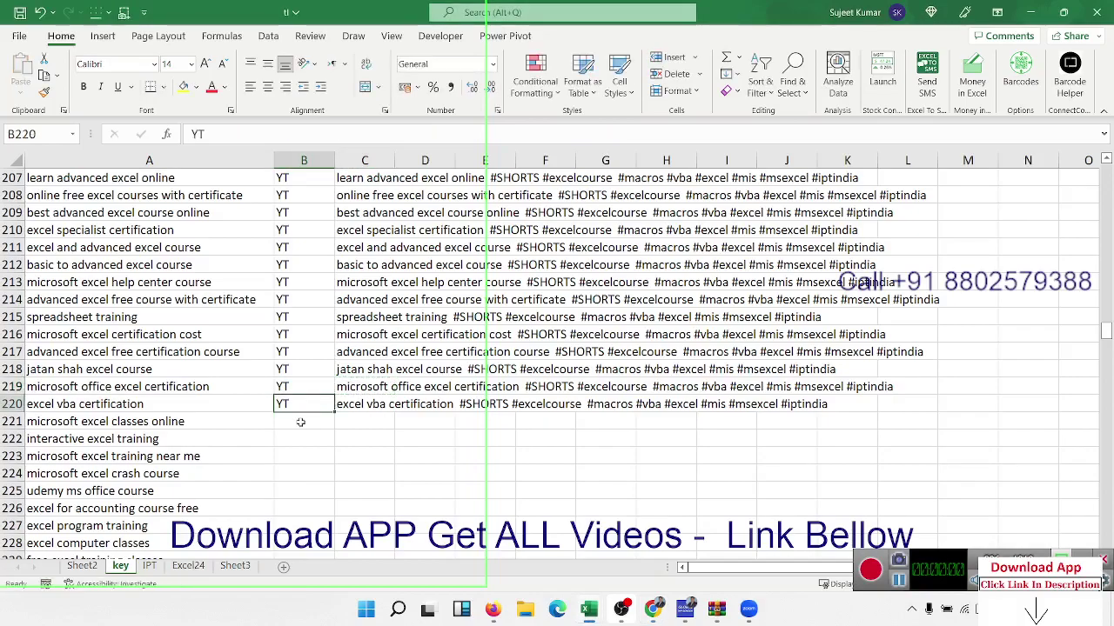
{"action": "left_click", "coordinate": [300, 422]}
Fill the C220 formula down to C225 with Ctrl+D and copy-paste the C221 formula.
{"action": "left_click_drag", "start_coordinate": [366, 404], "coordinate": [368, 492]}
{"action": "key", "text": "ctrl+d"}
{"action": "left_click", "coordinate": [351, 422]}
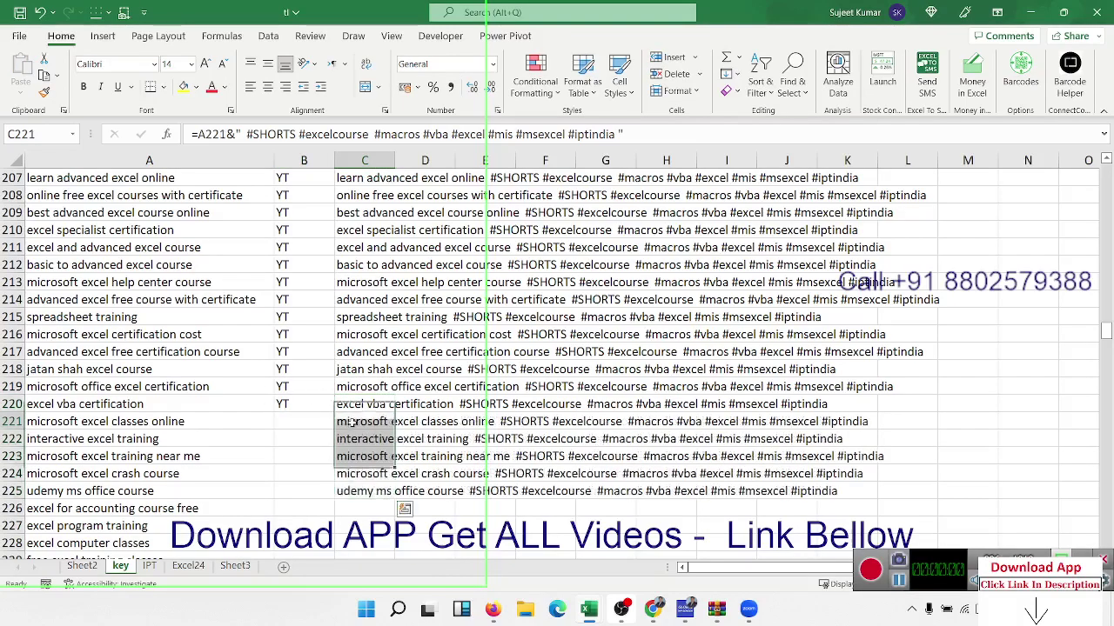
{"action": "left_click", "coordinate": [351, 422]}
{"action": "key", "text": "ctrl+c"}
{"action": "key", "text": "ctrl+v"}
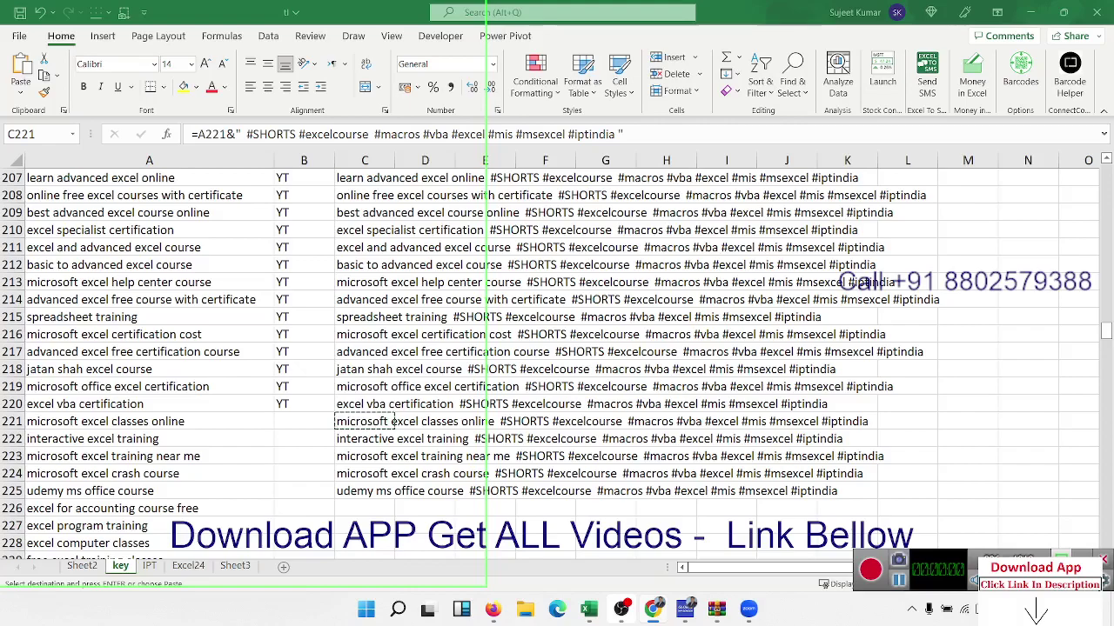
{"action": "key", "text": "ctrl+v"}
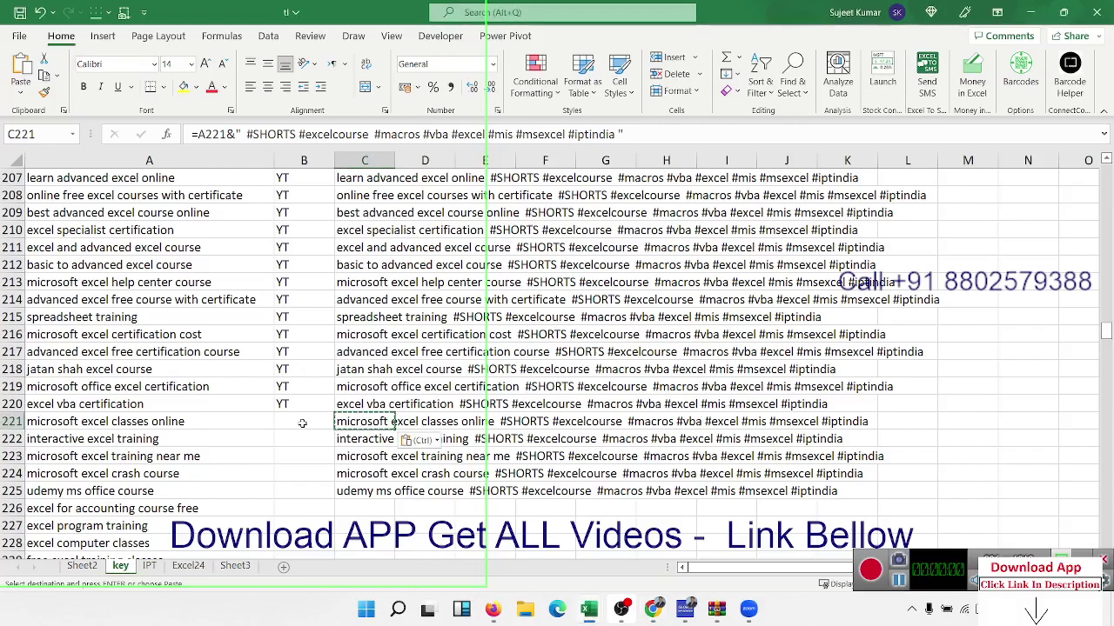
Enter YT in B221.
{"action": "left_click", "coordinate": [300, 423]}
{"action": "type", "text": "YT"}
{"action": "left_click", "coordinate": [299, 456]}
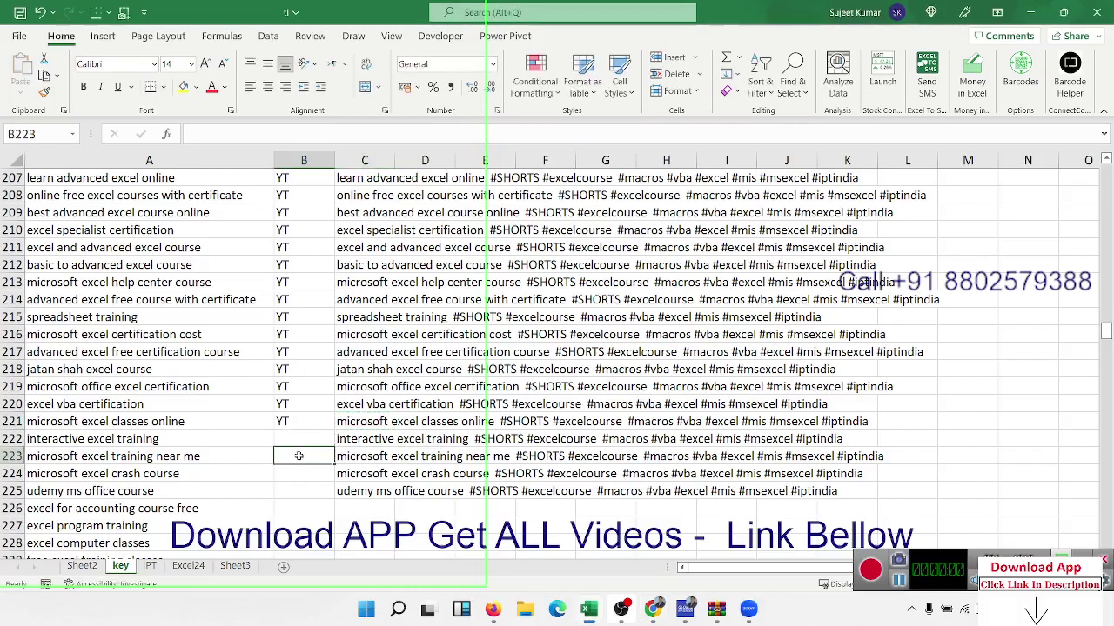
{"action": "left_click", "coordinate": [366, 438]}
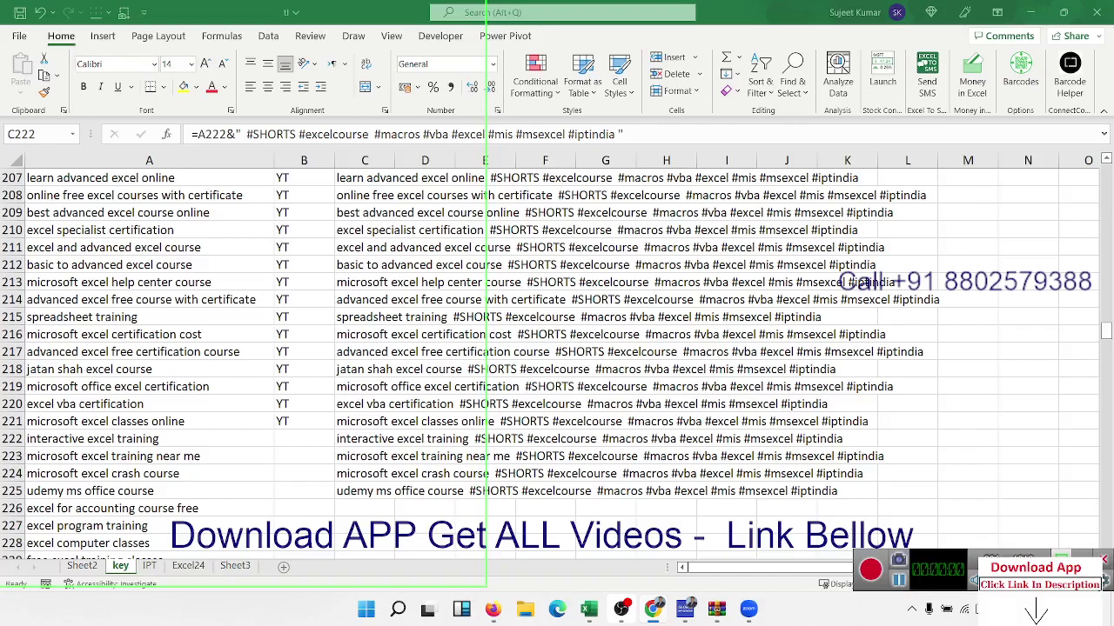
Enable the Logo overlay in the screen recorder's General Settings.
{"action": "left_click", "coordinate": [1103, 576]}
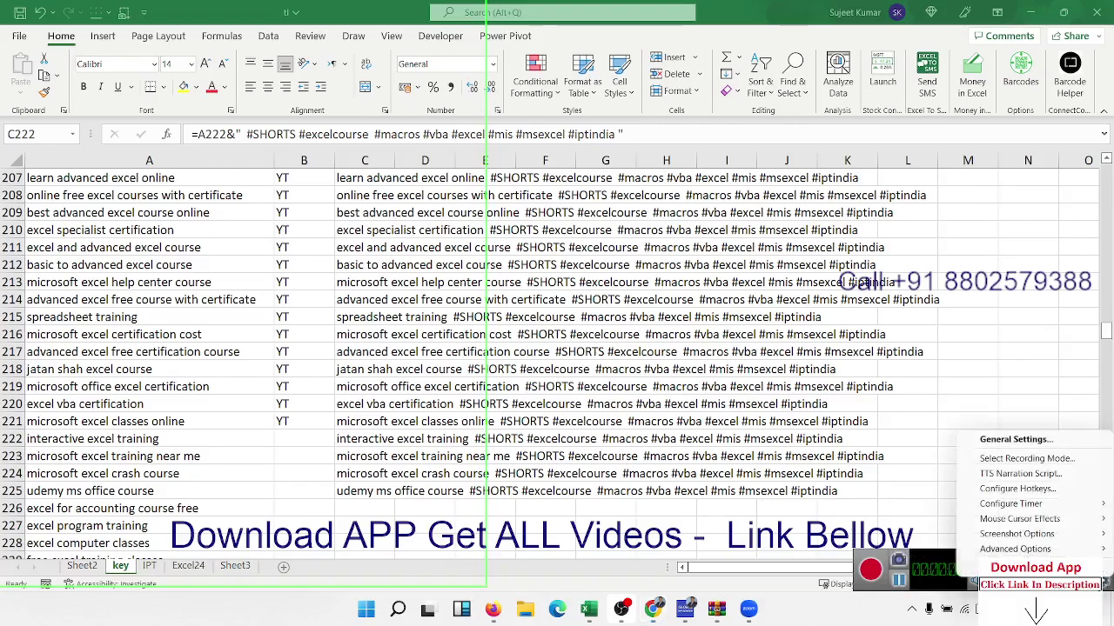
{"action": "left_click", "coordinate": [1015, 448]}
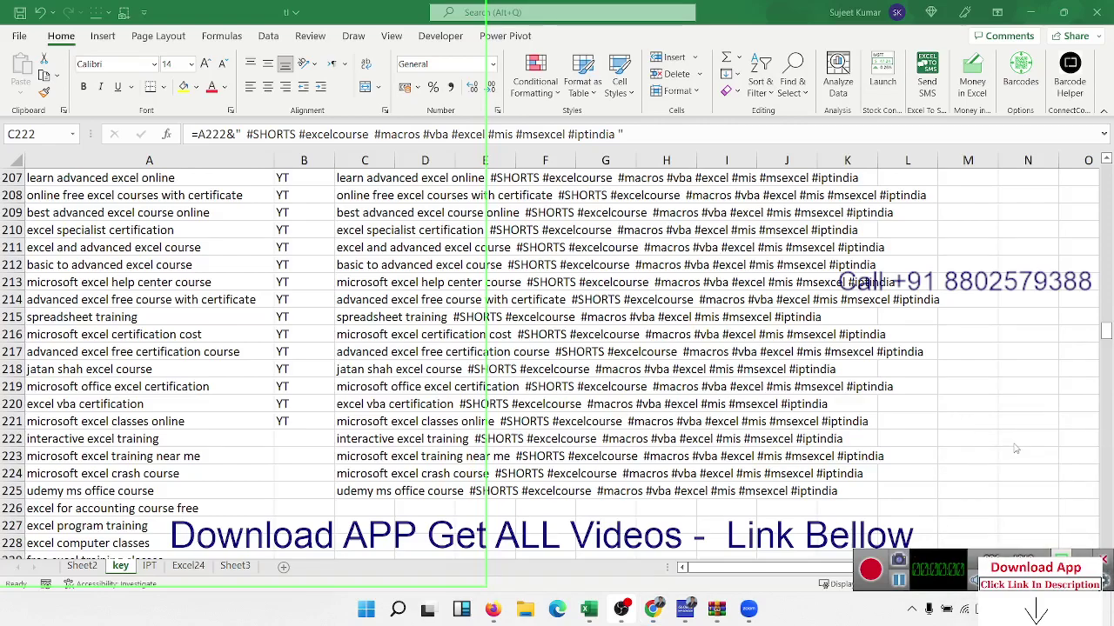
{"action": "left_click", "coordinate": [684, 480]}
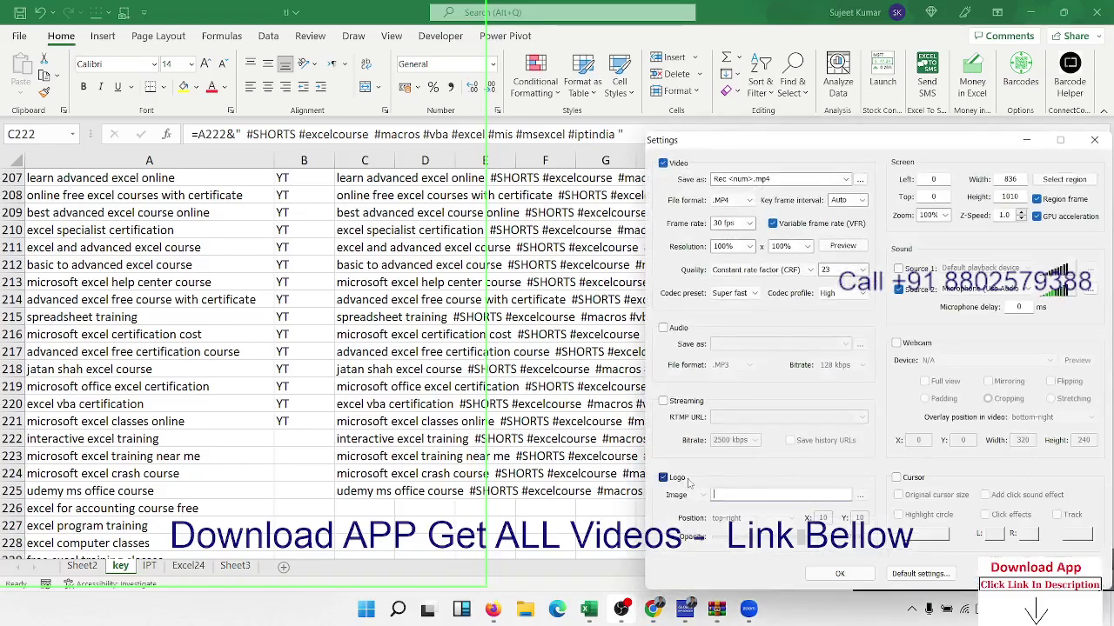
Browse the Pictures folder and pick the rcbg image for the logo.
{"action": "left_click", "coordinate": [858, 496]}
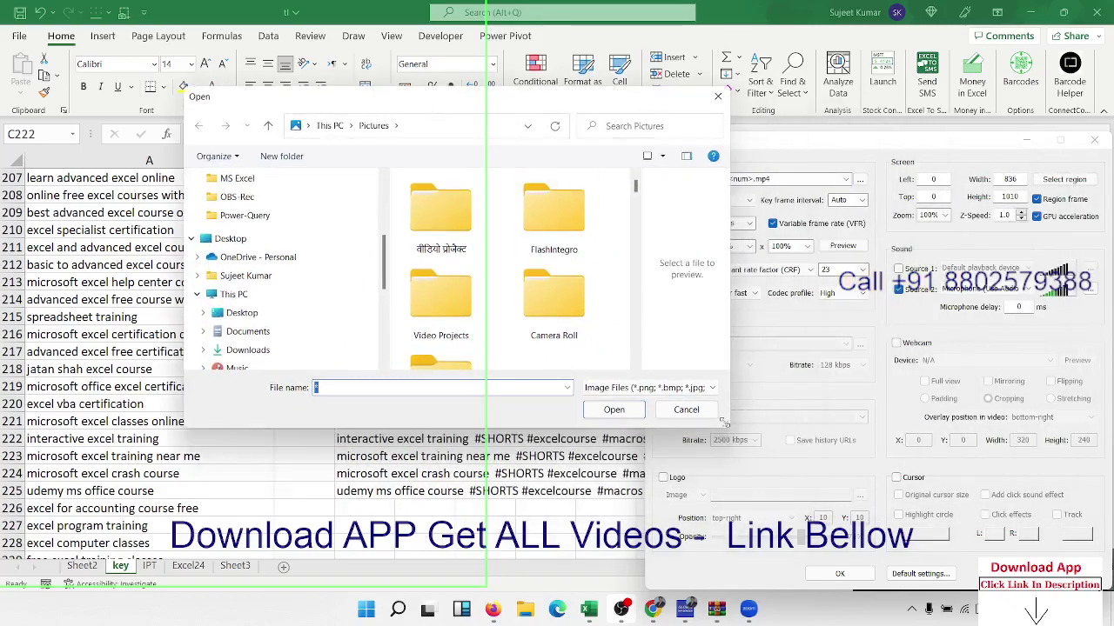
{"action": "left_click_drag", "start_coordinate": [728, 426], "coordinate": [773, 492]}
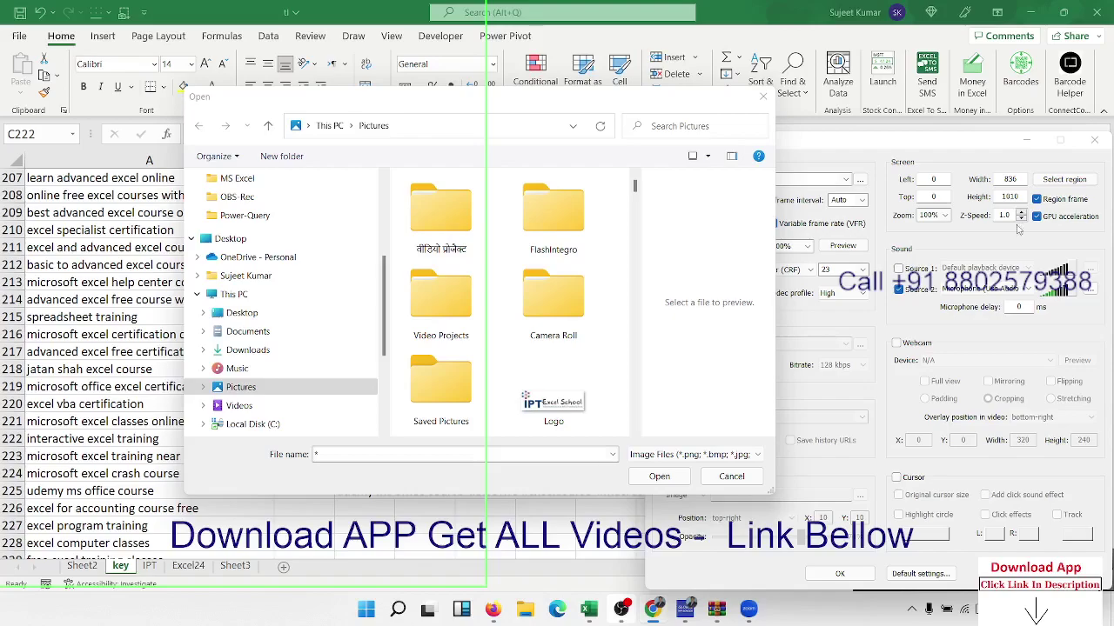
{"action": "scroll", "coordinate": [544, 387], "scroll_direction": "down", "scroll_amount": 5}
{"action": "scroll", "coordinate": [544, 386], "scroll_direction": "up", "scroll_amount": 2}
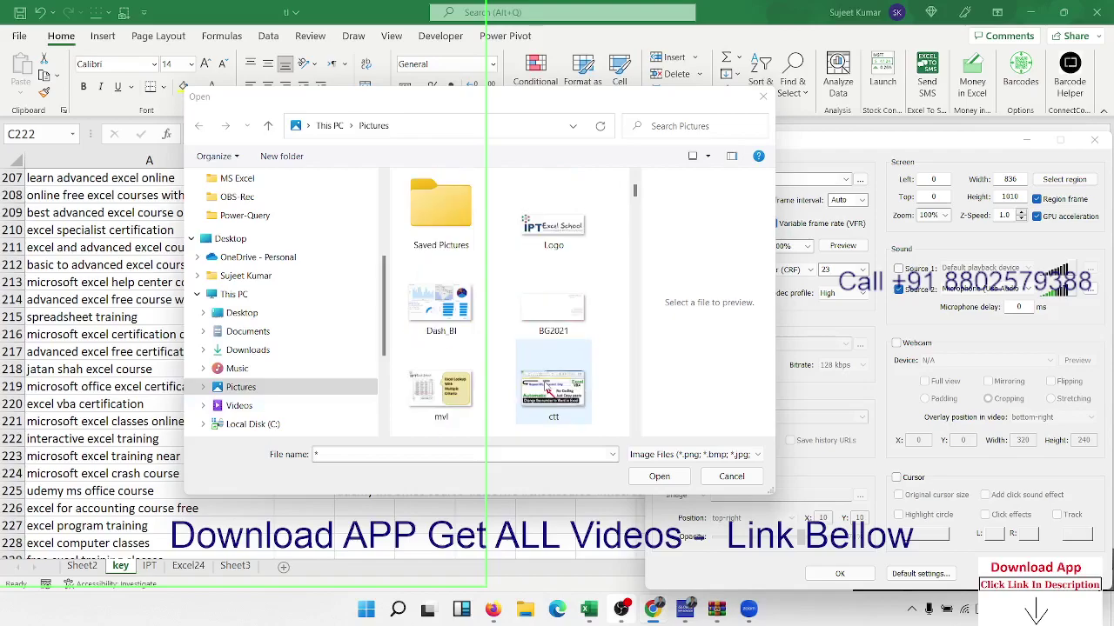
{"action": "scroll", "coordinate": [545, 386], "scroll_direction": "down", "scroll_amount": 2}
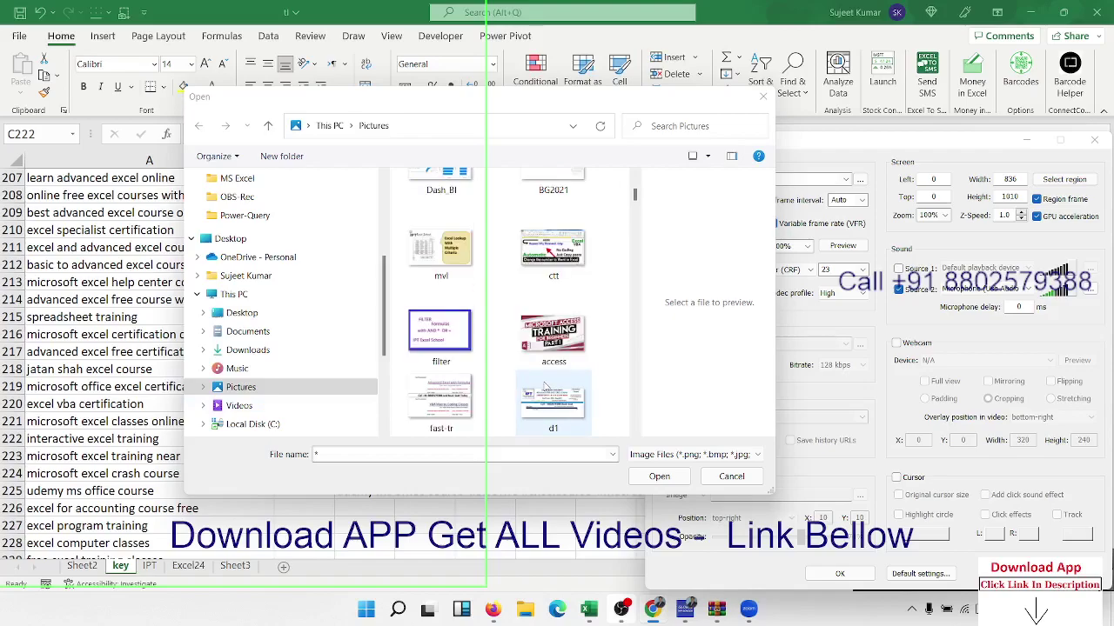
{"action": "scroll", "coordinate": [544, 386], "scroll_direction": "down", "scroll_amount": 2}
{"action": "left_click", "coordinate": [441, 309]}
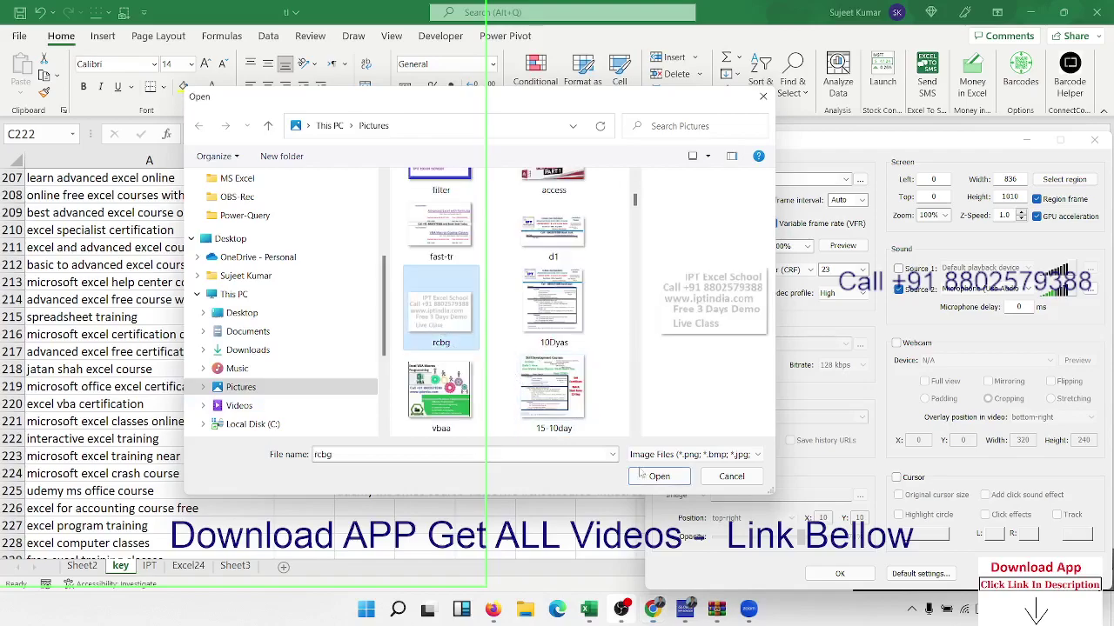
Set rcbg as the recorder logo, bottom-left with slightly reduced opacity, and close Settings.
{"action": "left_click", "coordinate": [675, 479]}
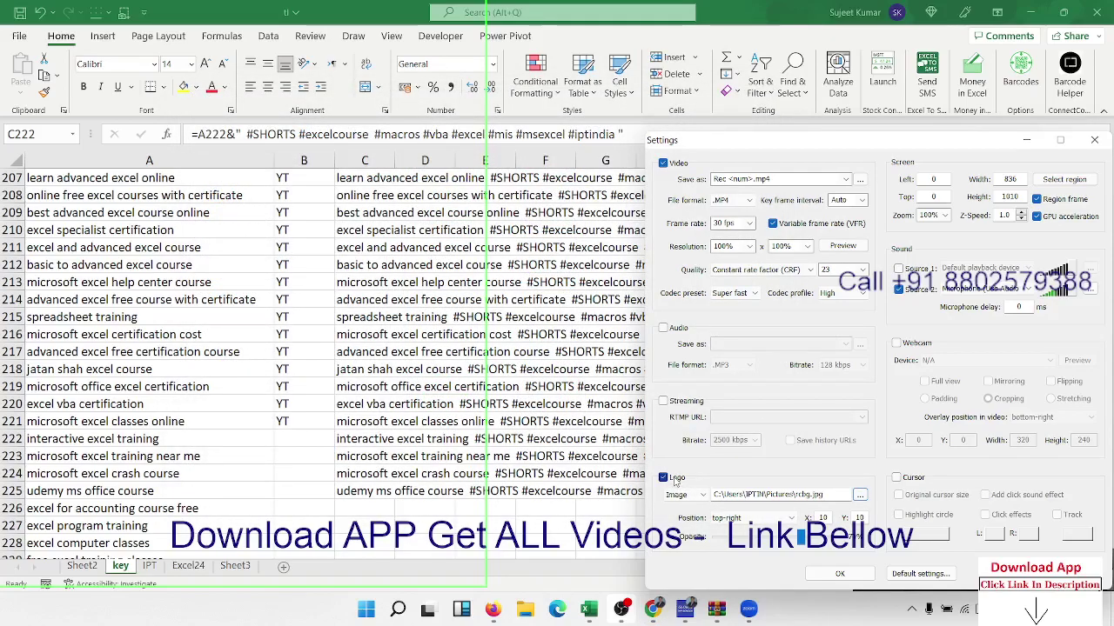
{"action": "left_click", "coordinate": [726, 519]}
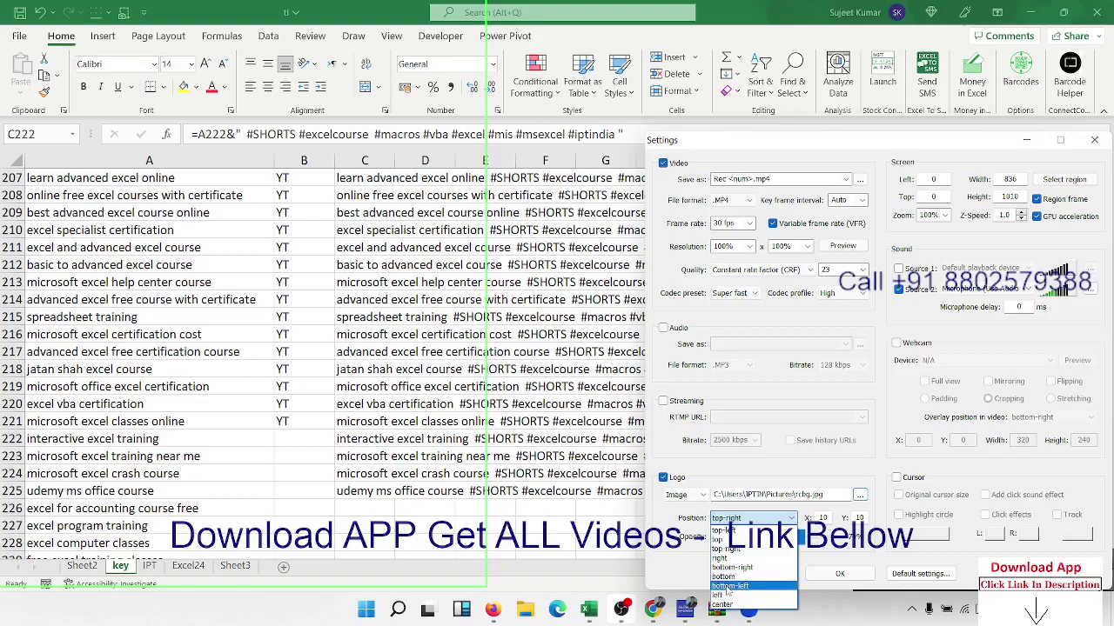
{"action": "left_click", "coordinate": [727, 588]}
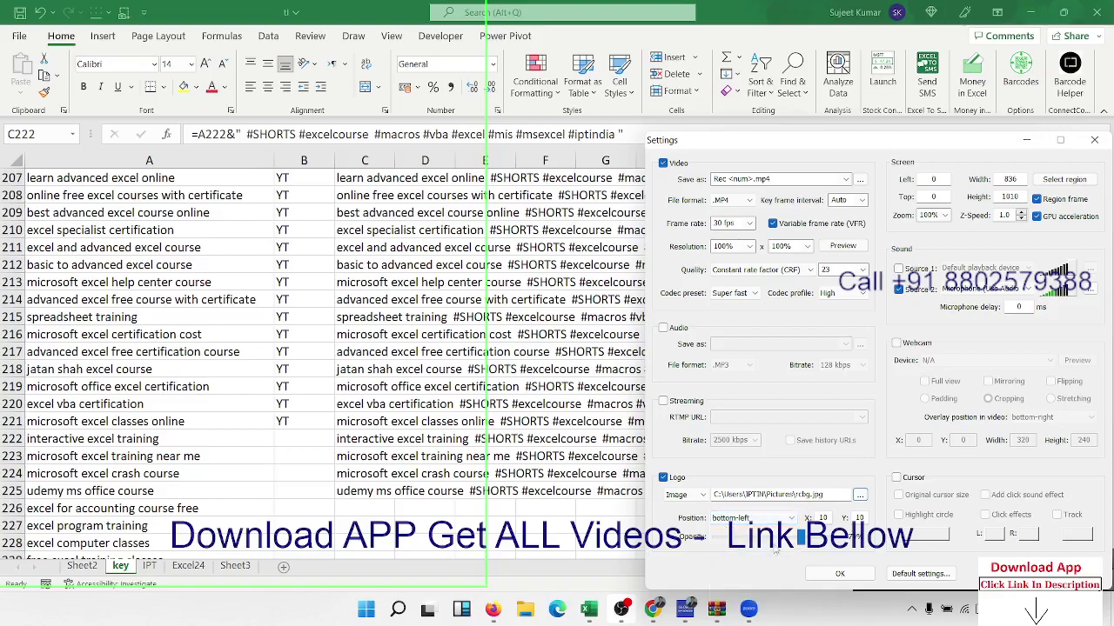
{"action": "left_click_drag", "start_coordinate": [802, 546], "coordinate": [785, 548]}
{"action": "left_click", "coordinate": [1093, 140]}
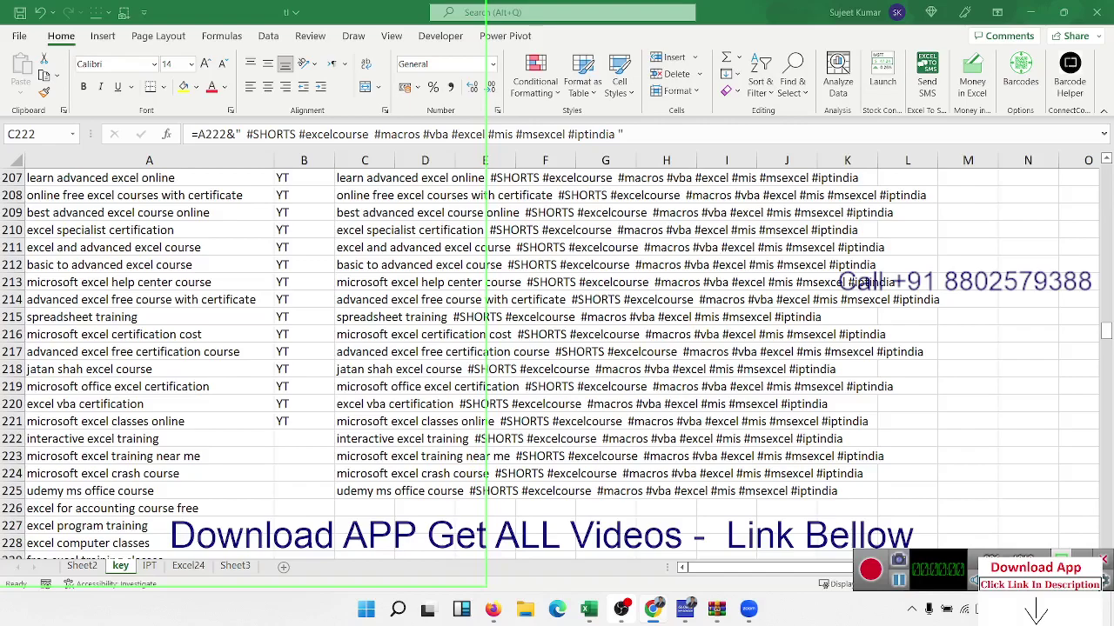
Exit search back to cell C222 and bring OBS Studio to the front.
{"action": "key", "text": "Escape"}
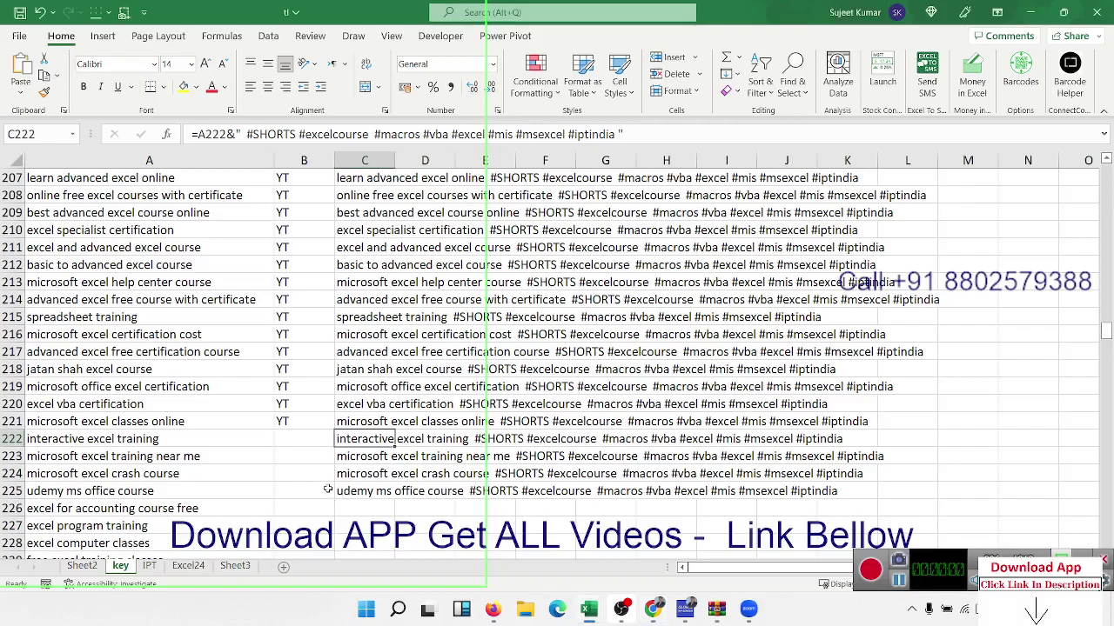
{"action": "left_click", "coordinate": [623, 610]}
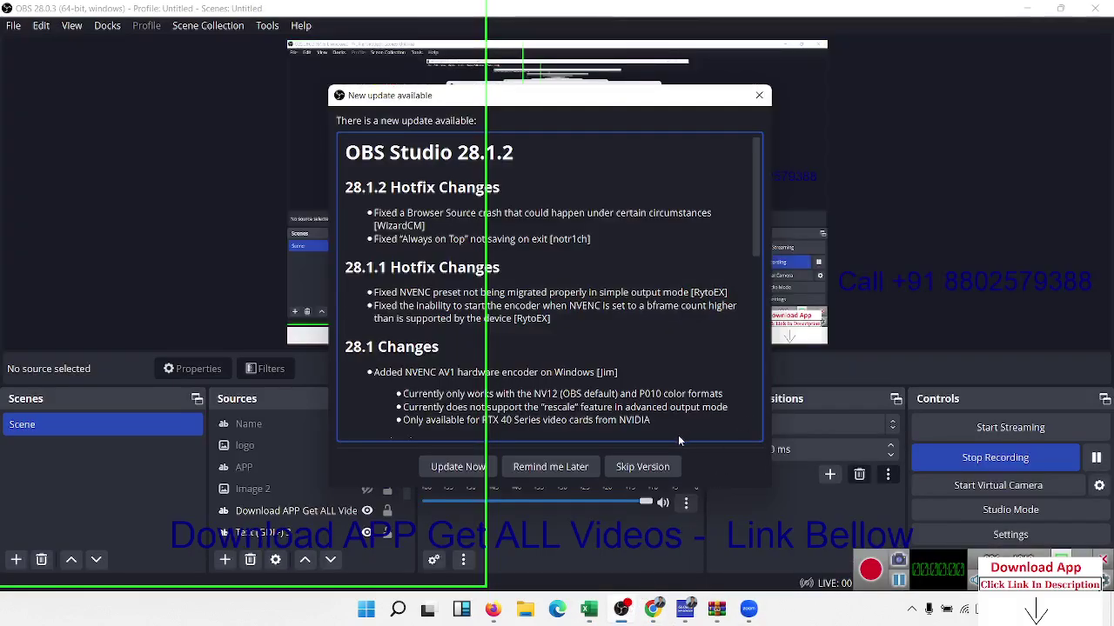